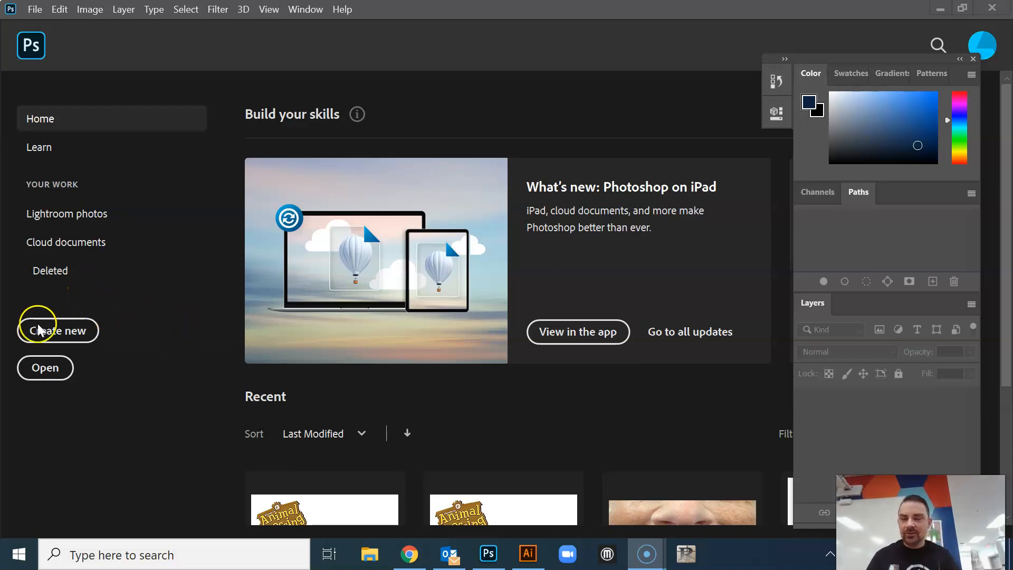
Create a new document 10 inches wide and 10 inches high with a resolution of 300 pixels/inch
left_click(53, 325)
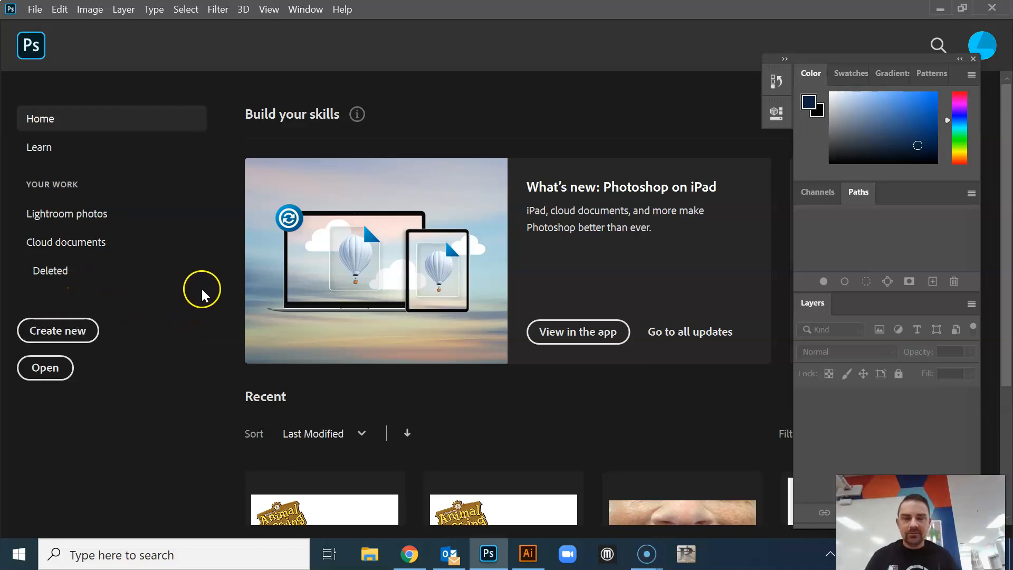
left_click(71, 328)
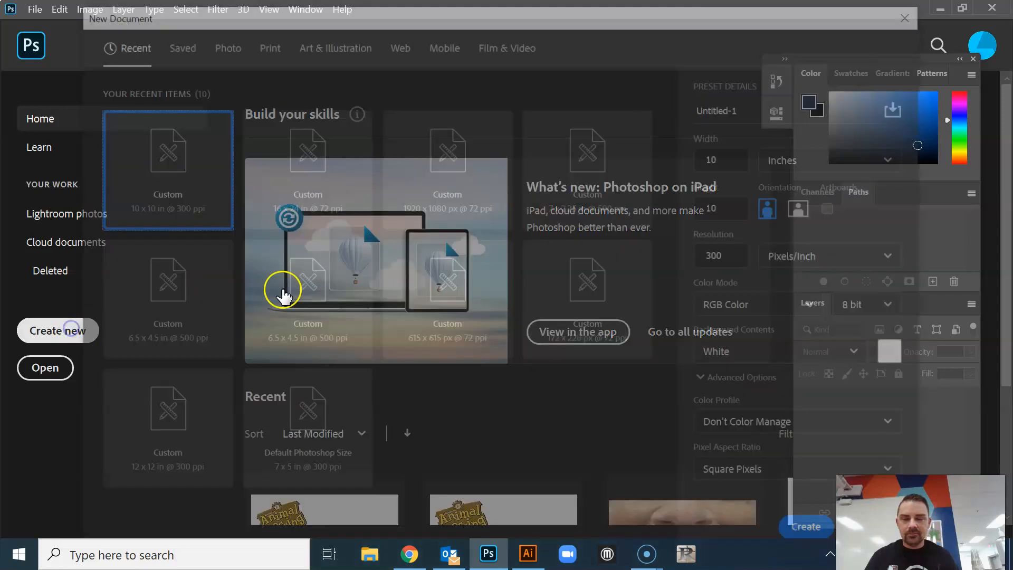
left_click(739, 159)
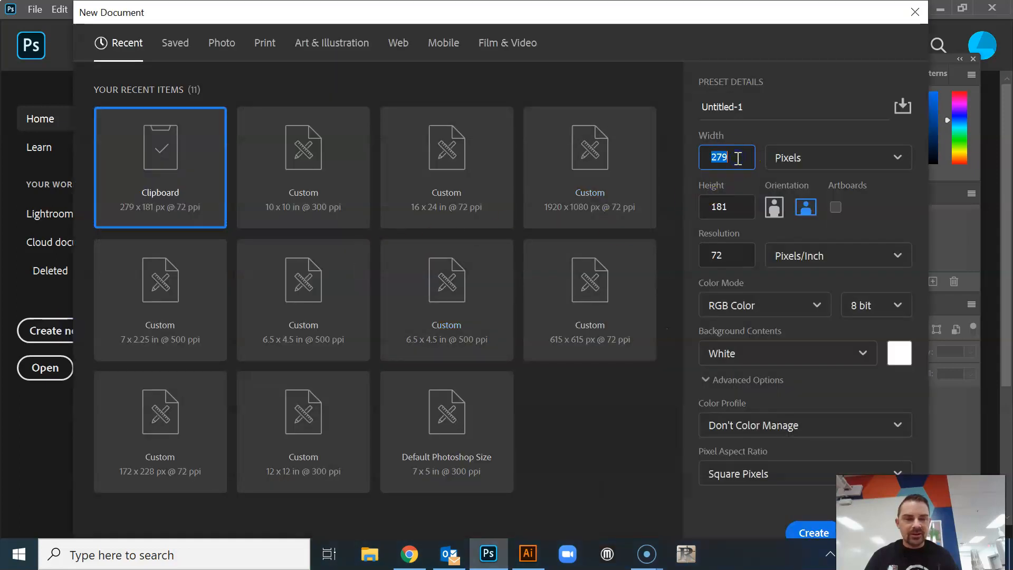
left_click(794, 157)
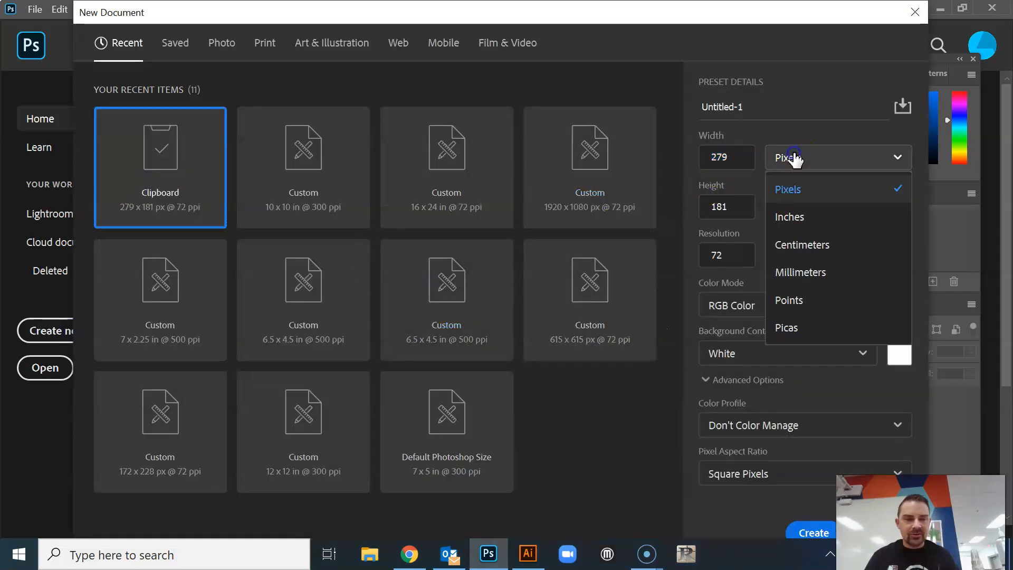
left_click(792, 221)
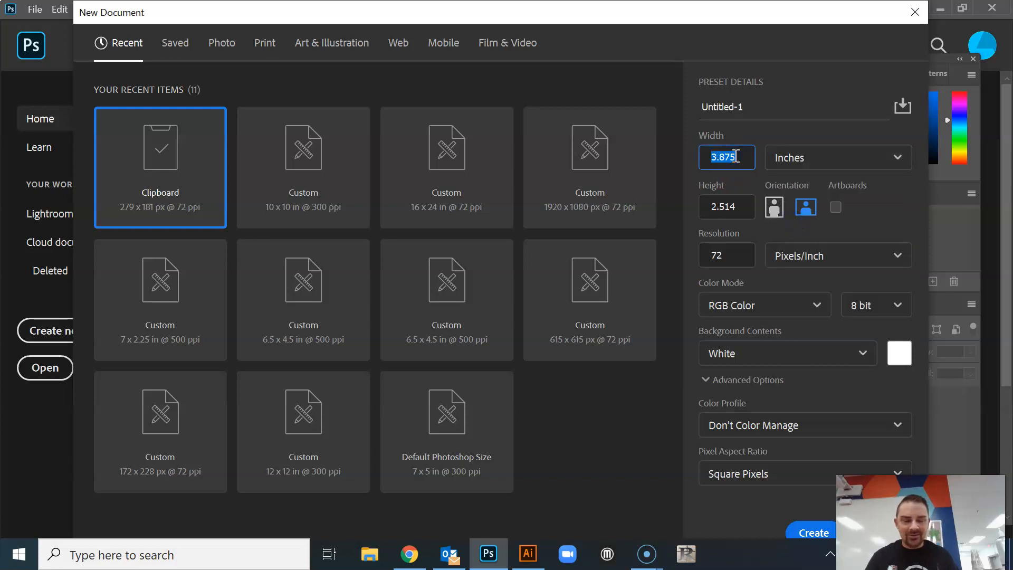
key("Tab")
key("Tab")
type("1")
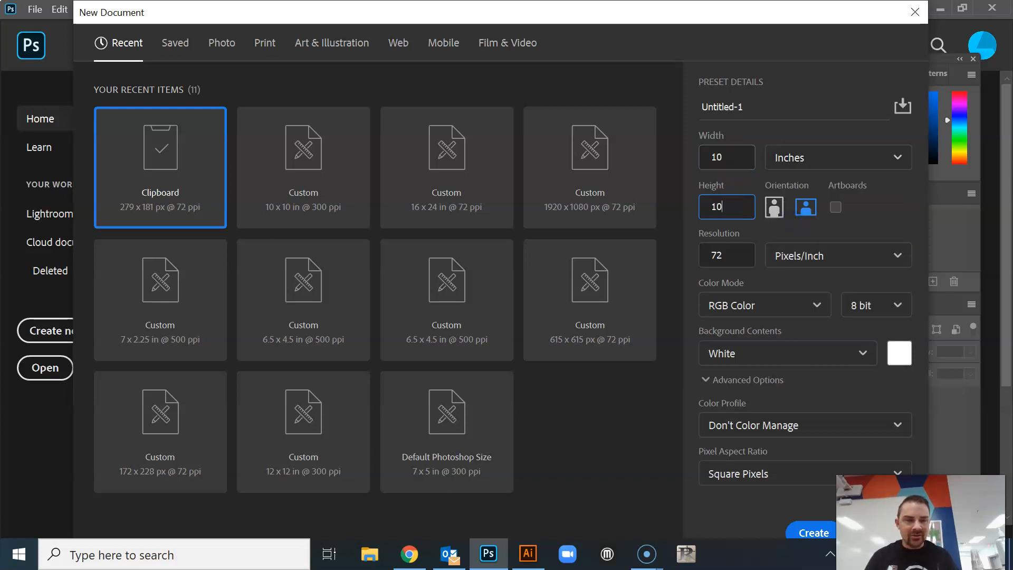
left_click(746, 249)
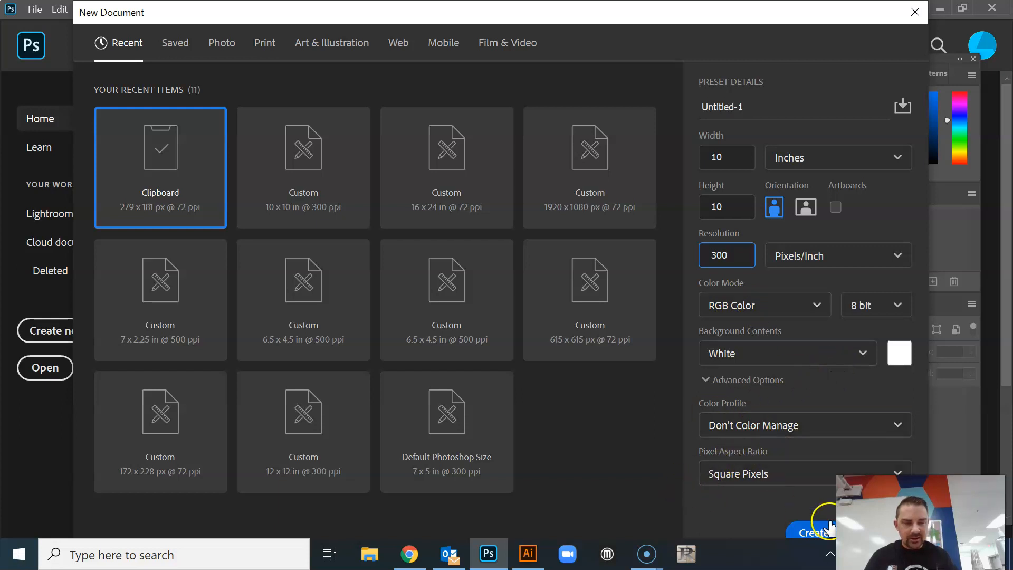
left_click(811, 533)
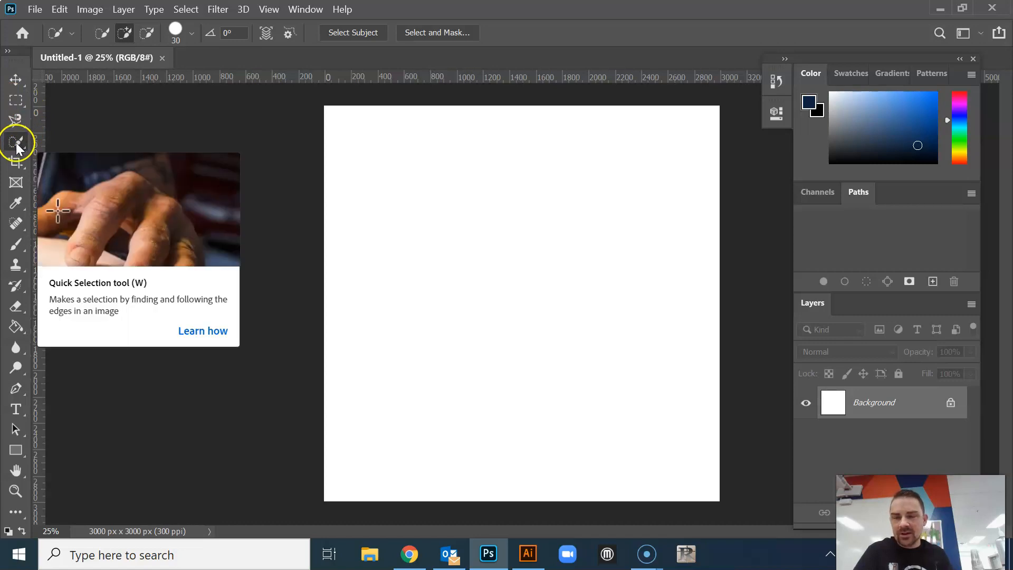
left_click(20, 100)
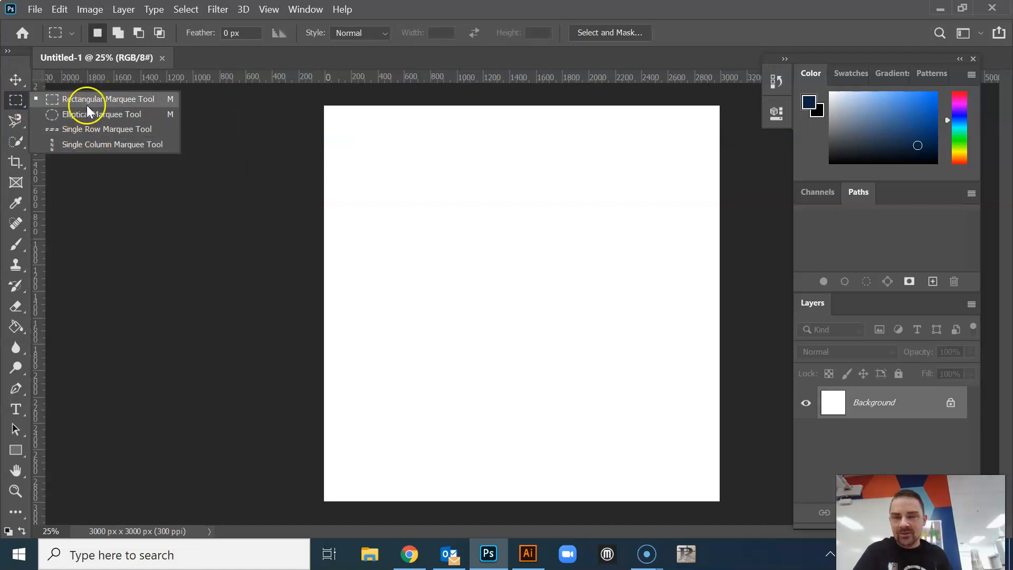
left_click(18, 120)
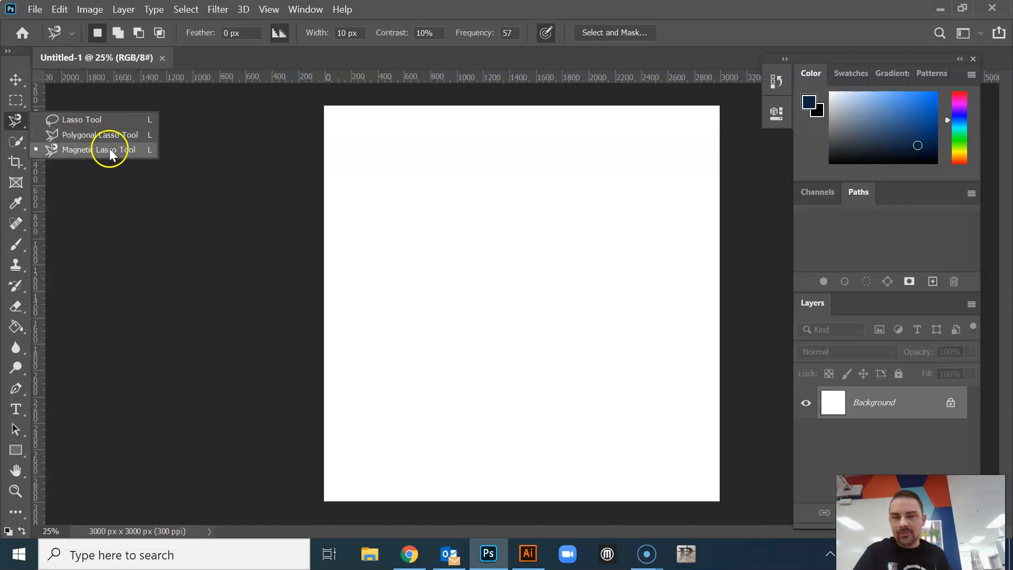
left_click(16, 141)
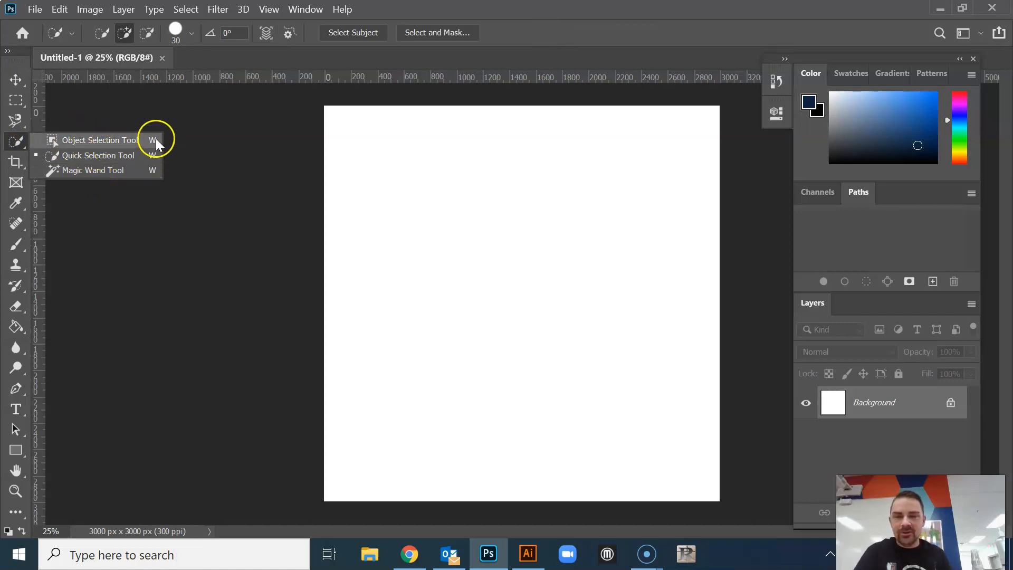
left_click(519, 23)
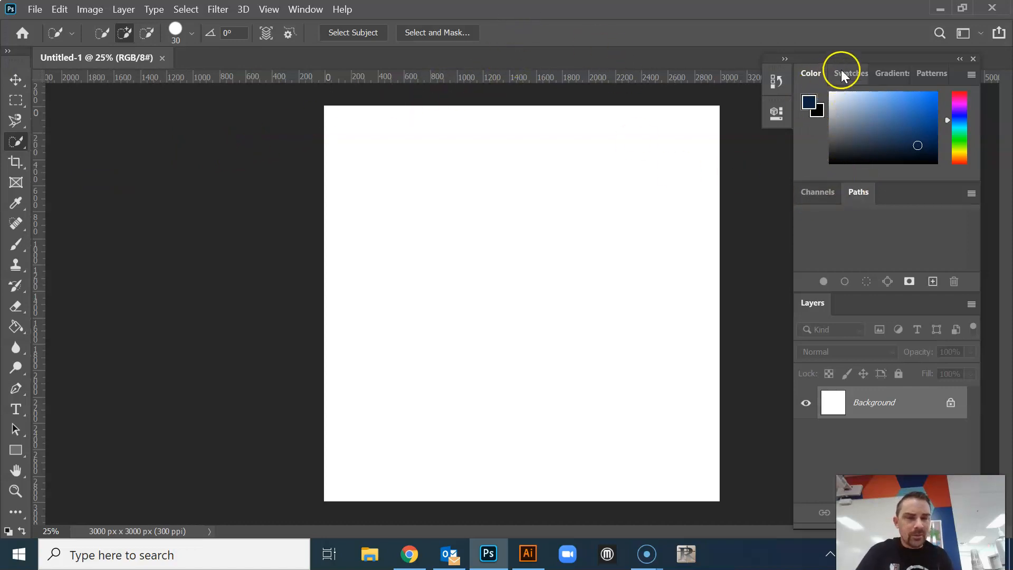
Move the floating panel group closer to the canvas and swap the foreground and background colors
left_click_drag(855, 57, 825, 29)
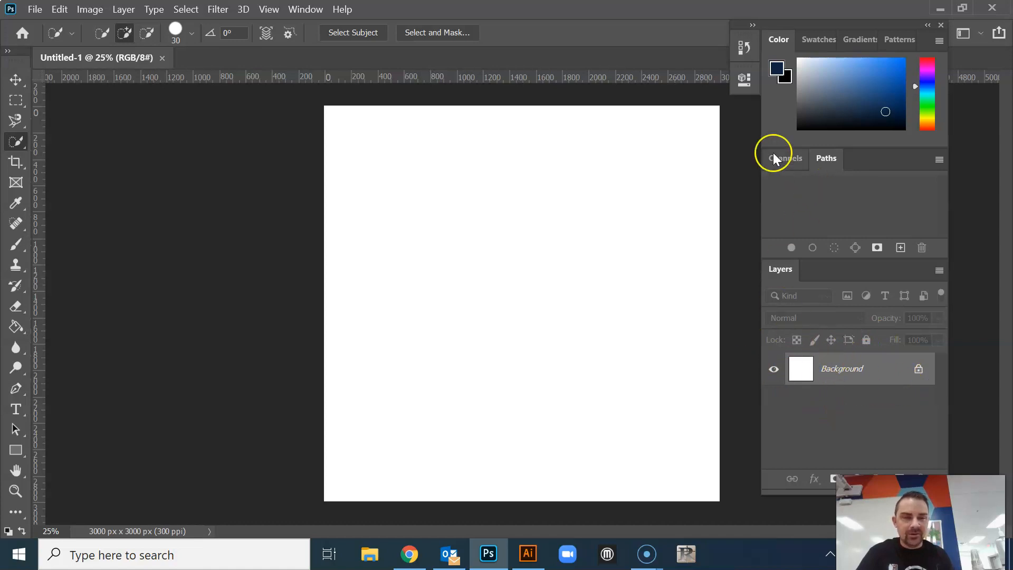
left_click(783, 83)
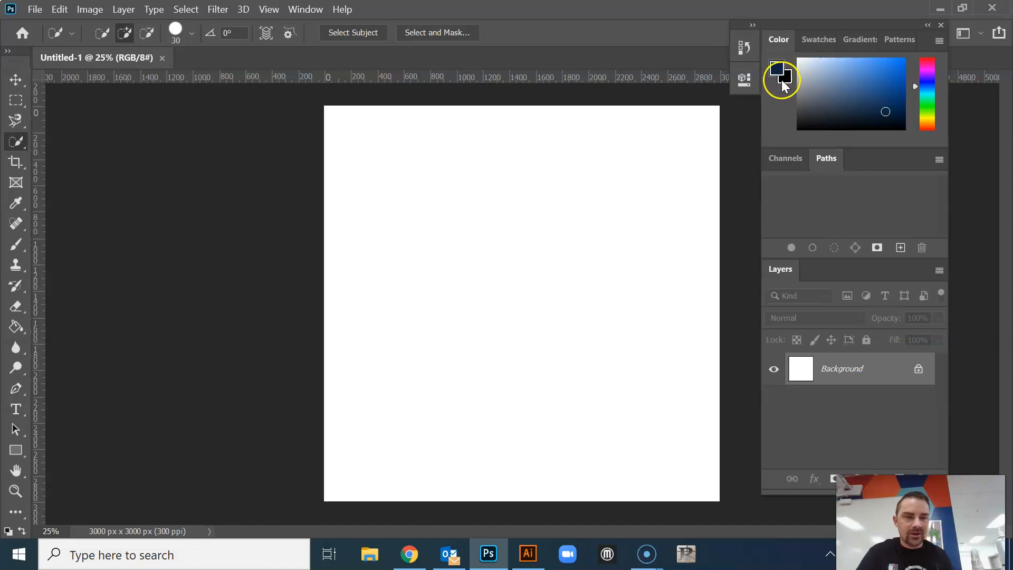
left_click(773, 70)
left_click(785, 80)
left_click(780, 70)
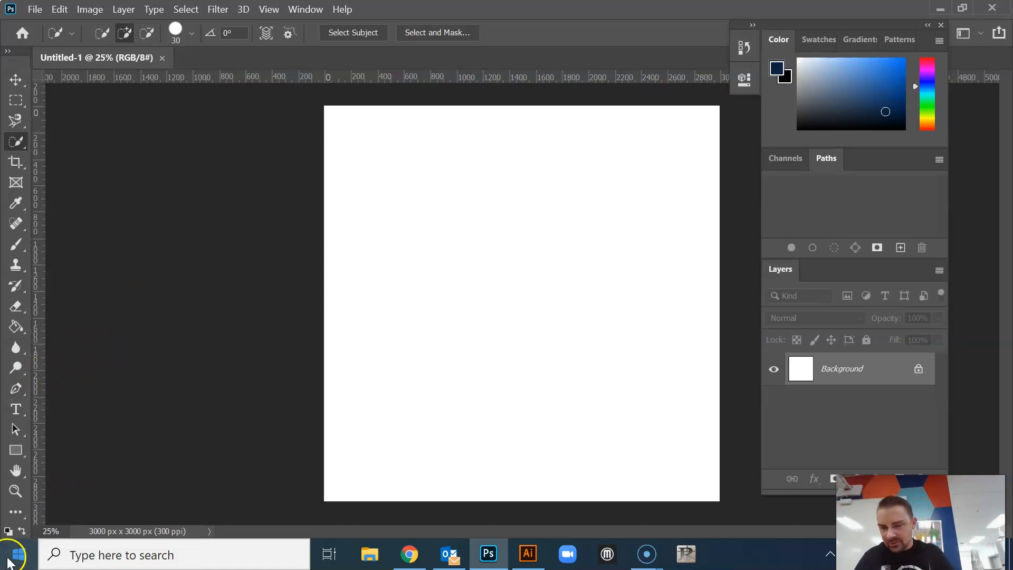
left_click(23, 530)
left_click(23, 530)
left_click(23, 530)
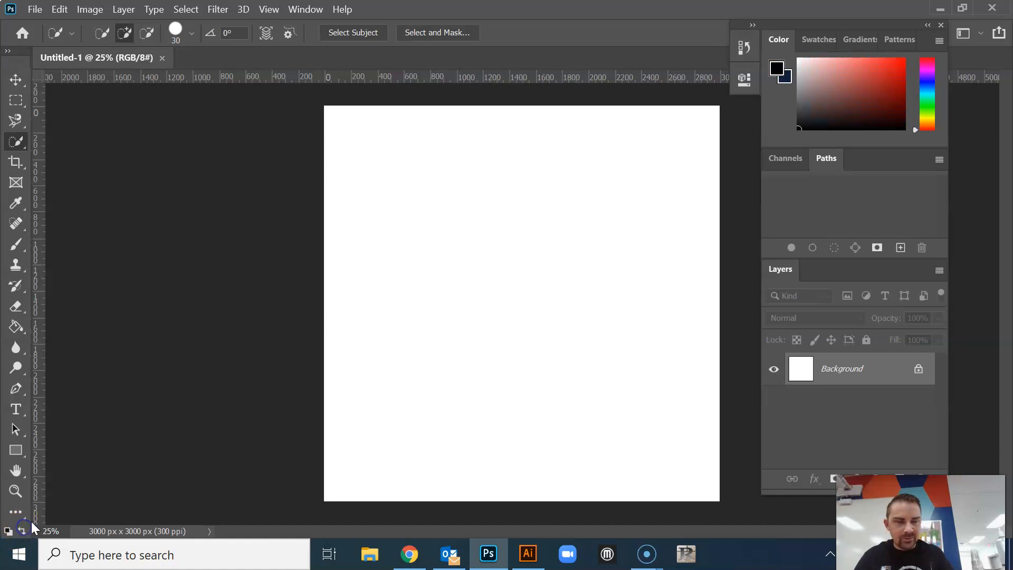
Set the foreground color to white and hide the document rulers
mouse_move(831, 104)
left_mouse_down()
mouse_move(802, 58)
mouse_move(833, 84)
mouse_move(871, 85)
left_mouse_up()
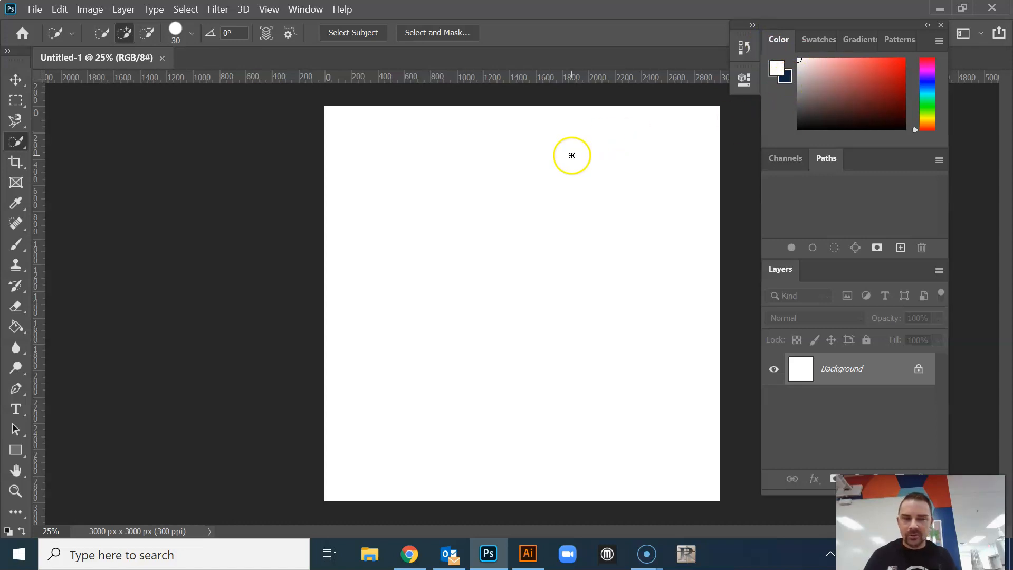
key("ctrl+r")
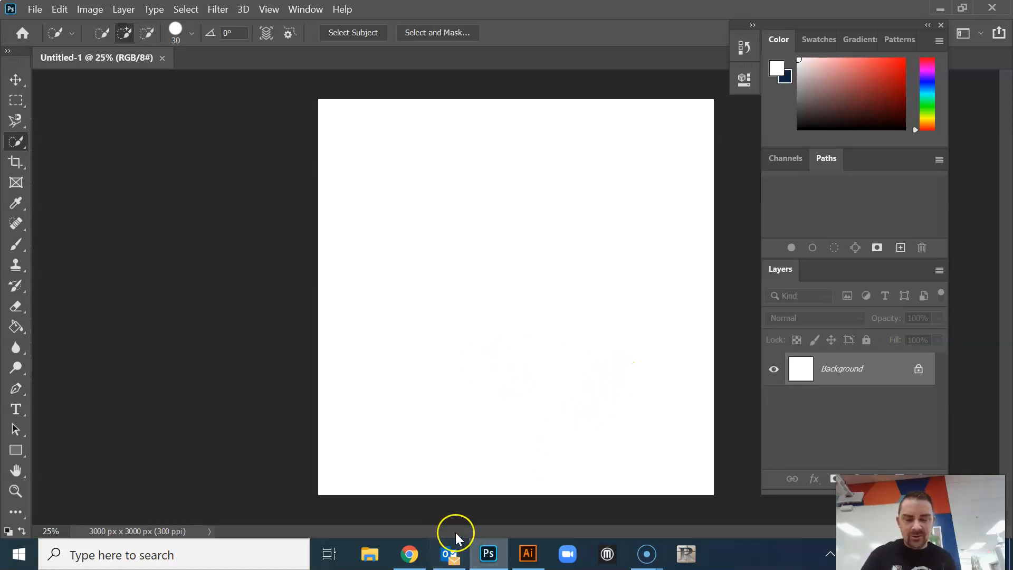
Copy the McDonald's logo from the Chrome image search into the Photoshop document and place it in the canvas's upper-left area
left_click(409, 554)
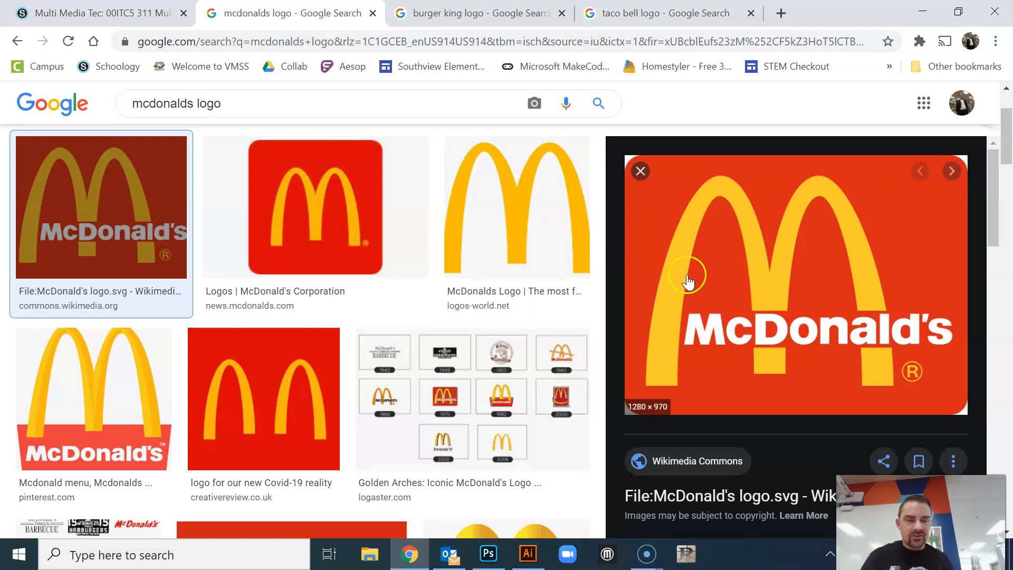
right_click(784, 291)
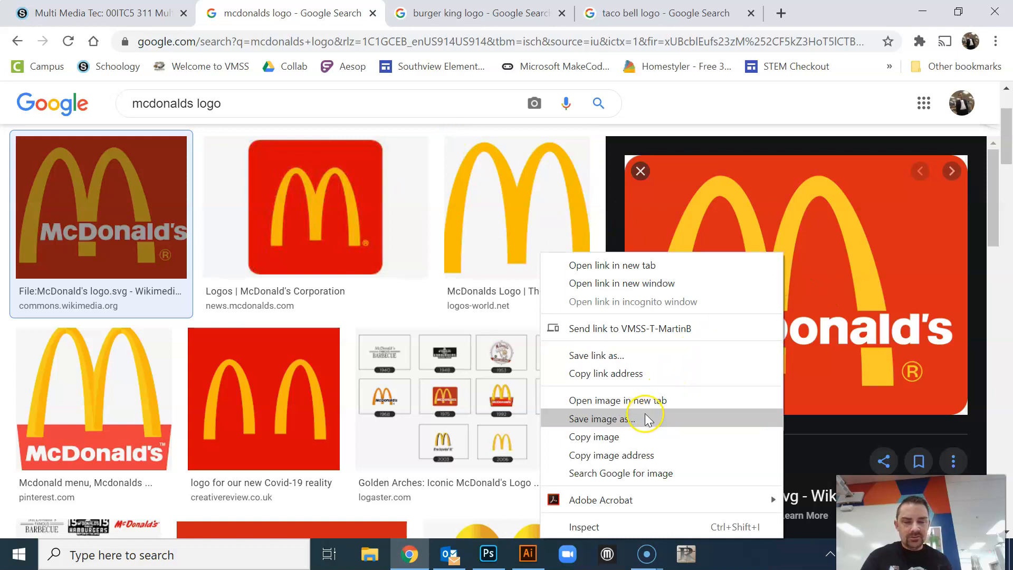
left_click(617, 442)
left_click(488, 555)
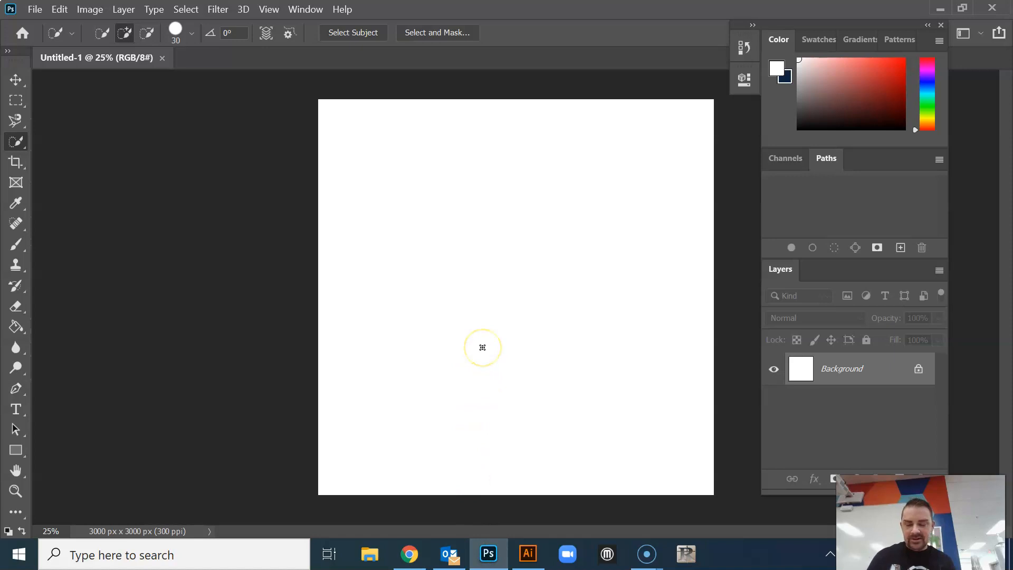
key("ctrl+v")
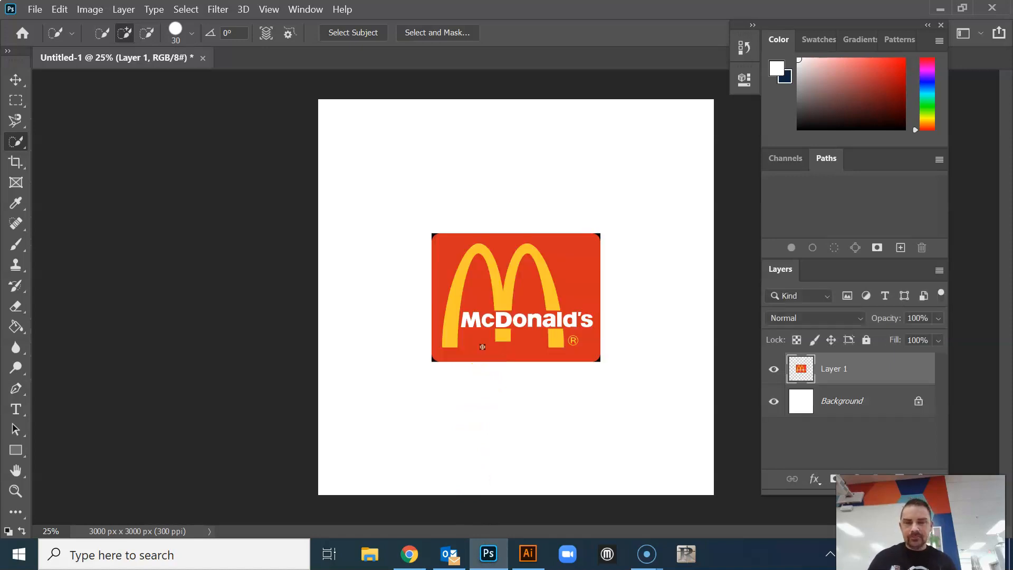
left_click(15, 80)
left_click_drag(509, 305, 411, 180)
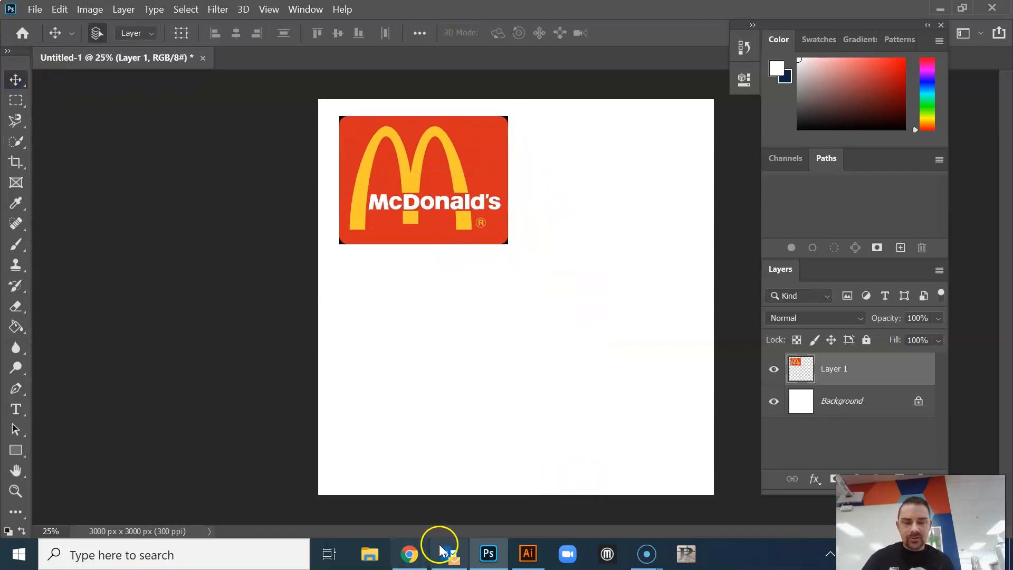
Copy the Wikipedia Burger King logo from the Chrome image search into the Photoshop document and place it below the McDonald's logo
left_click(410, 554)
left_click(436, 17)
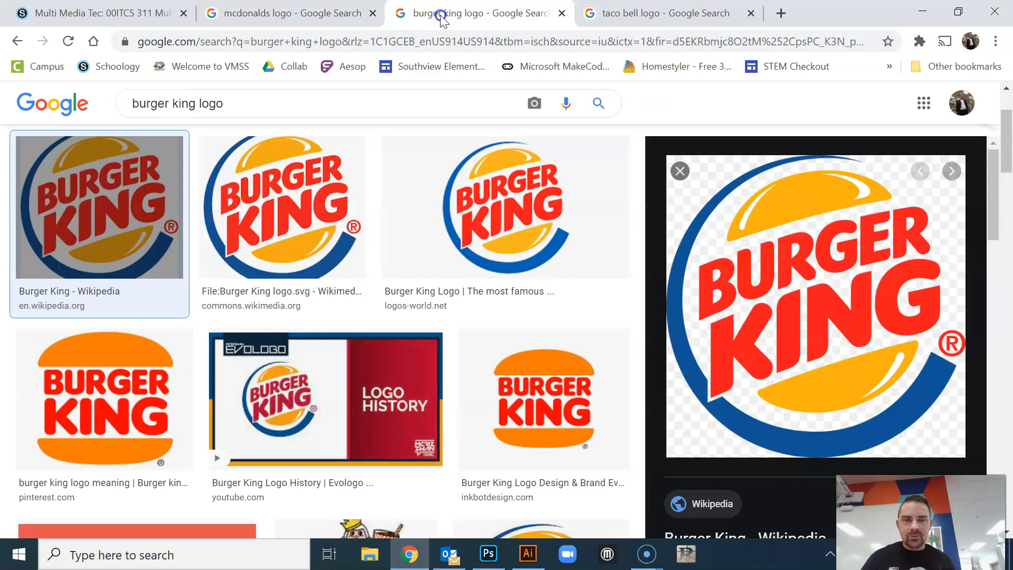
left_click(469, 238)
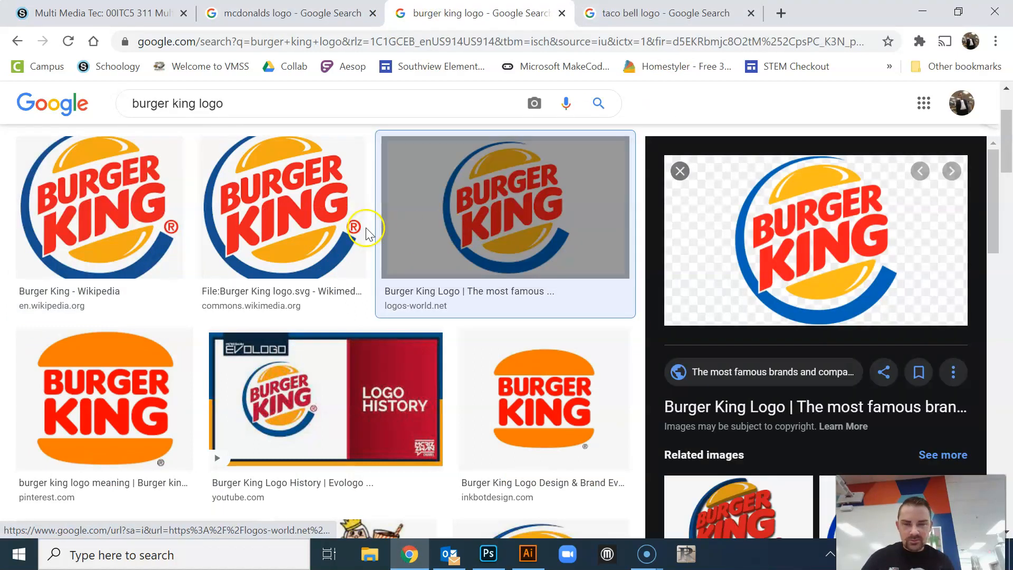
left_click(103, 207)
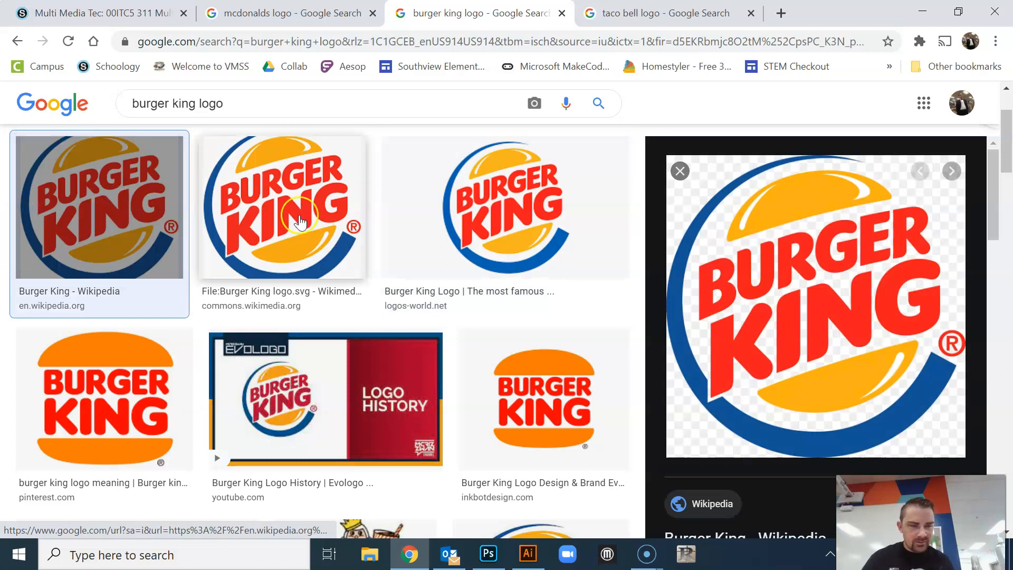
right_click(831, 254)
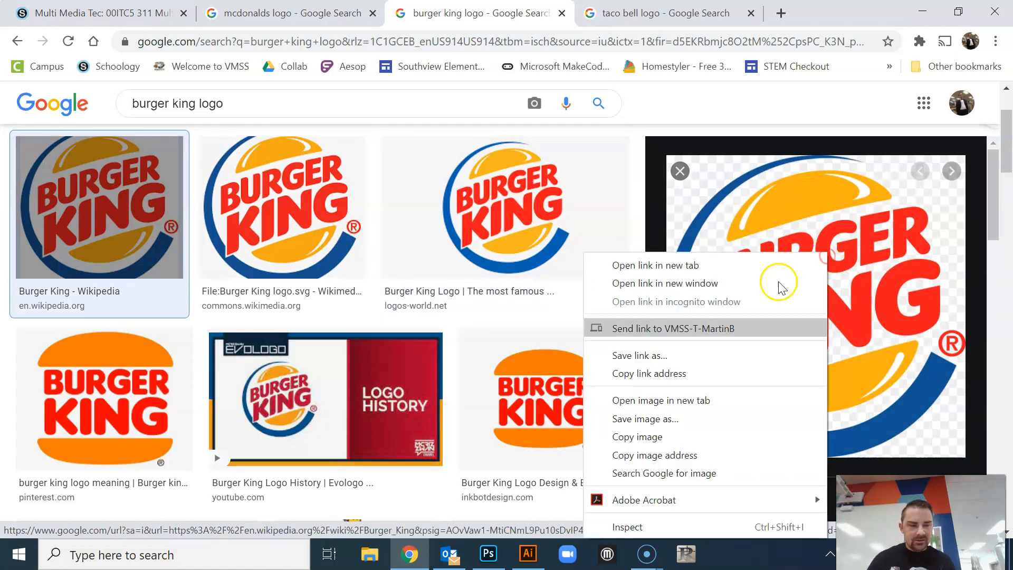
left_click(680, 437)
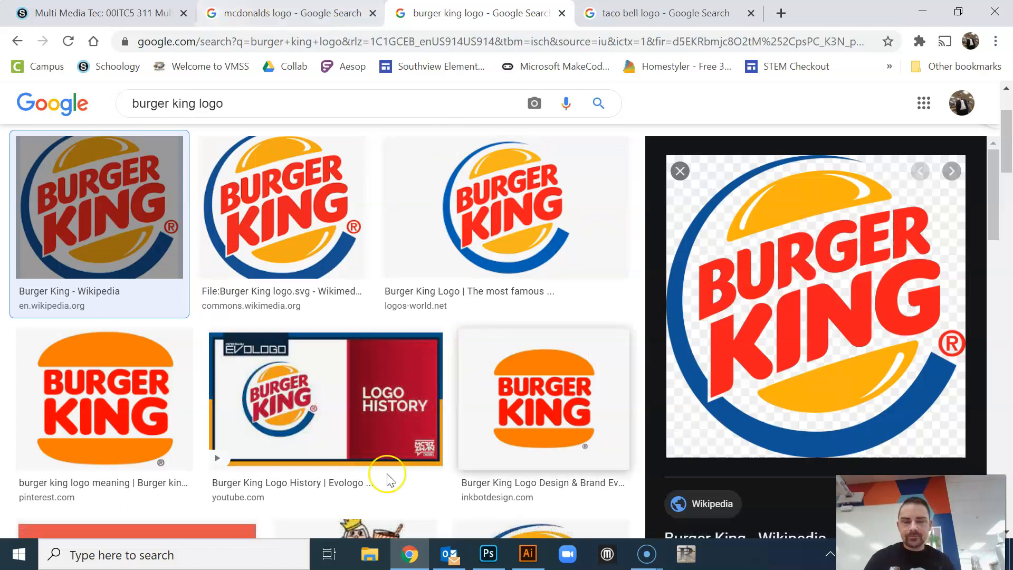
left_click(489, 554)
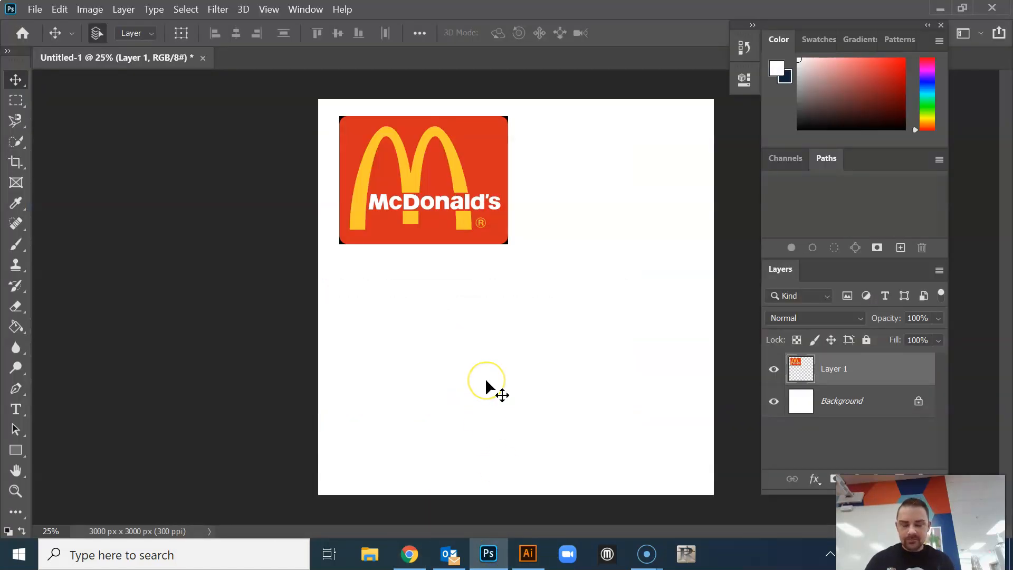
key("ctrl+v")
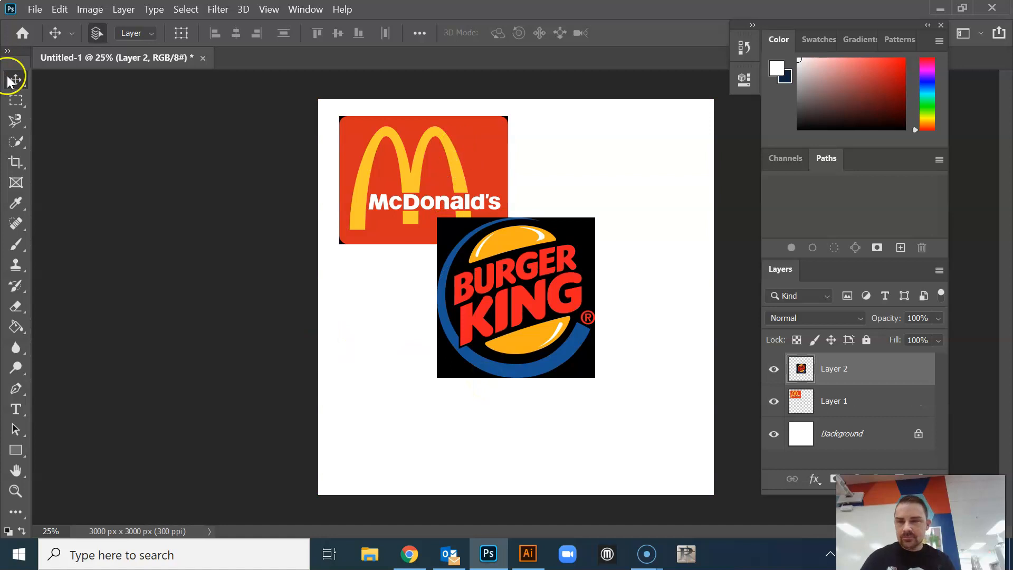
left_click_drag(525, 293, 433, 366)
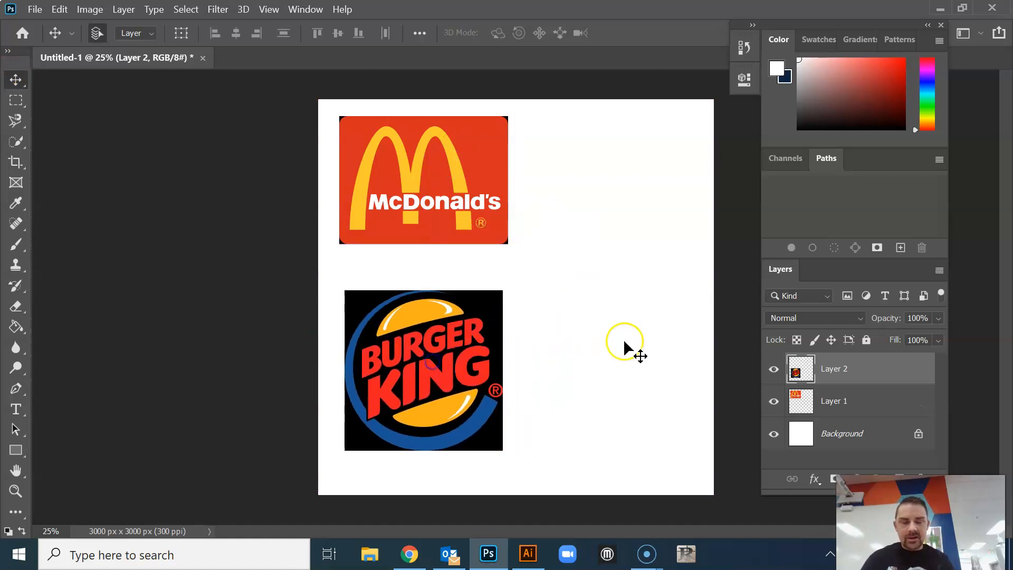
Copy the Brands of the World Taco Bell logo from the Chrome image search into the Photoshop document and start transforming it
left_click(414, 555)
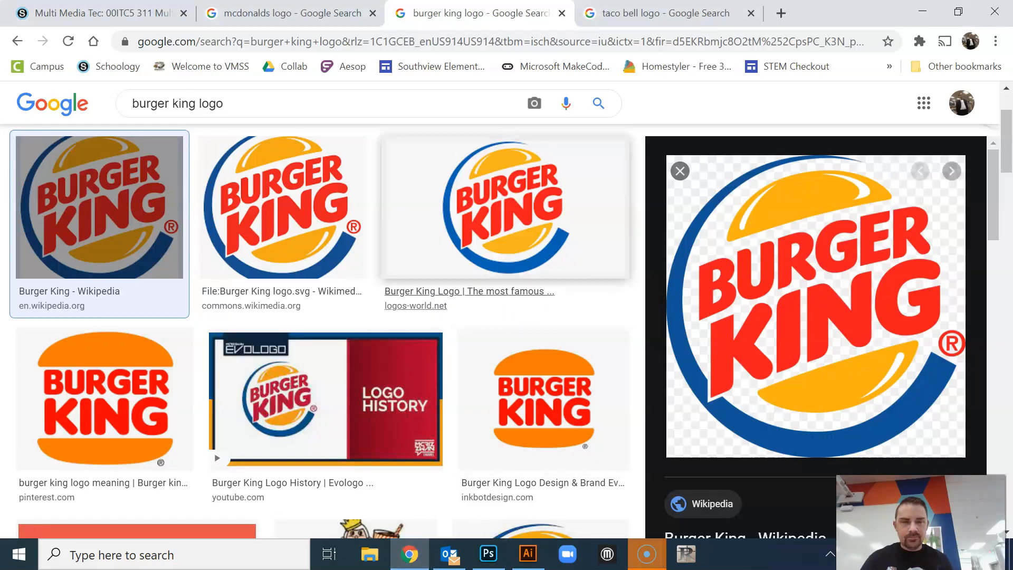
left_click(661, 10)
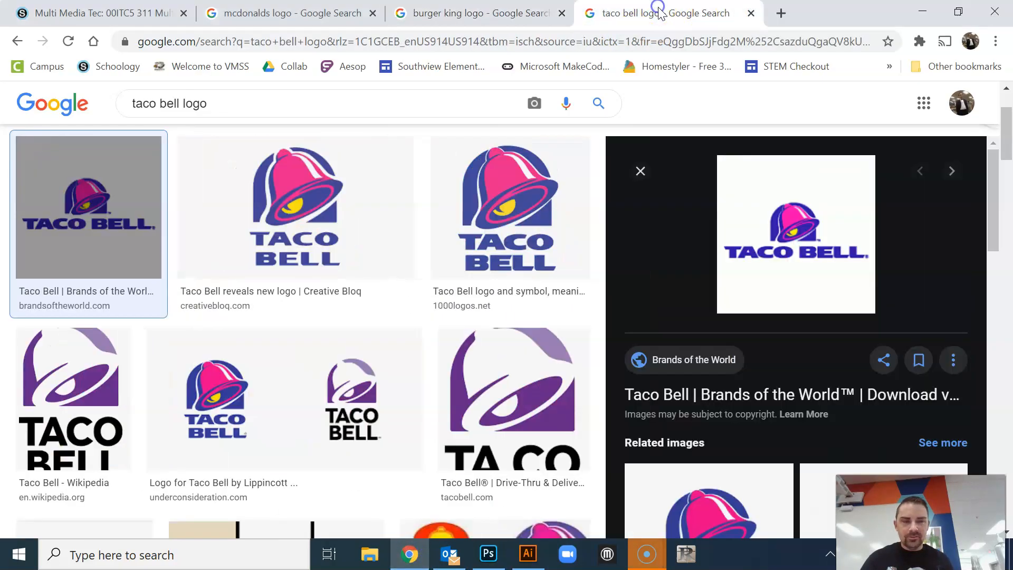
right_click(790, 244)
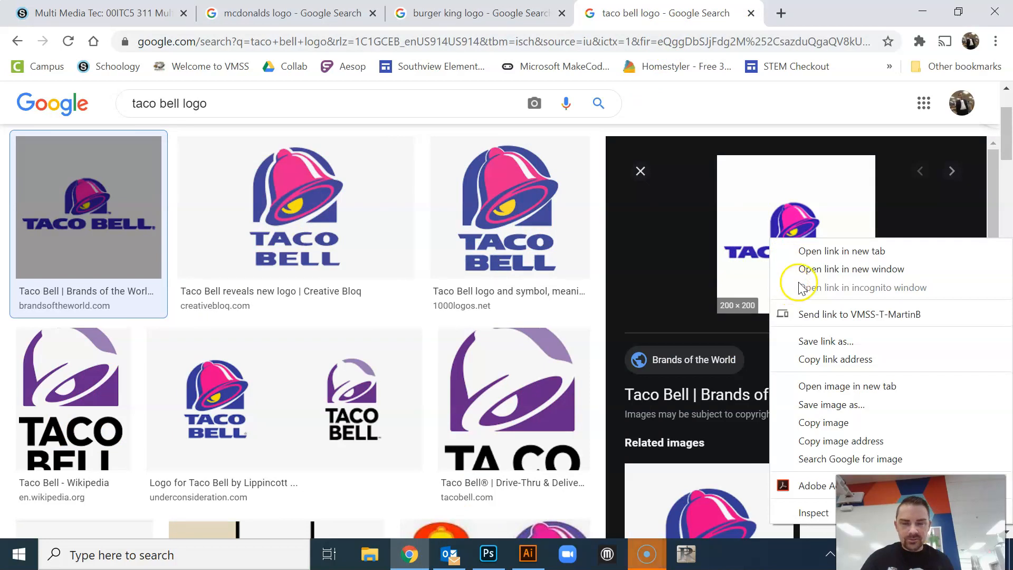
left_click(821, 423)
left_click(488, 553)
key("ctrl+v")
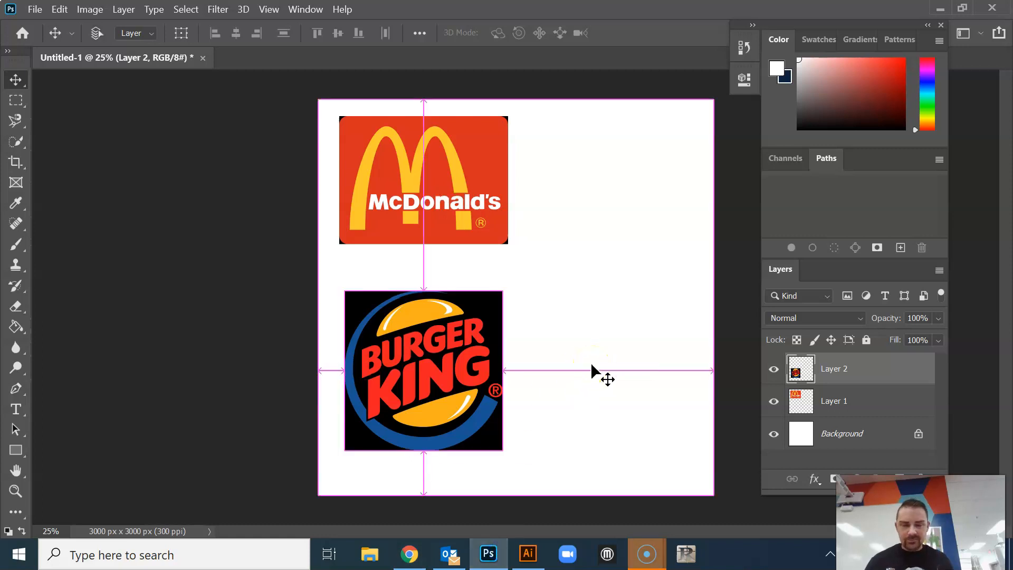
key("ctrl+t")
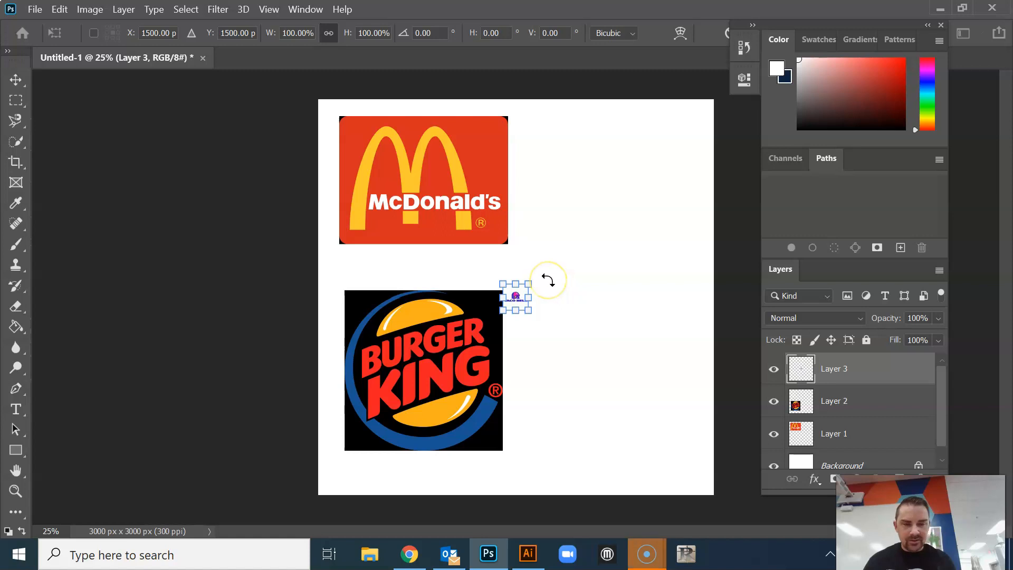
Move the floating panel group clear of the transform options, then discard the transform along with the tiny Taco Bell layer
left_click_drag(825, 24, 903, 21)
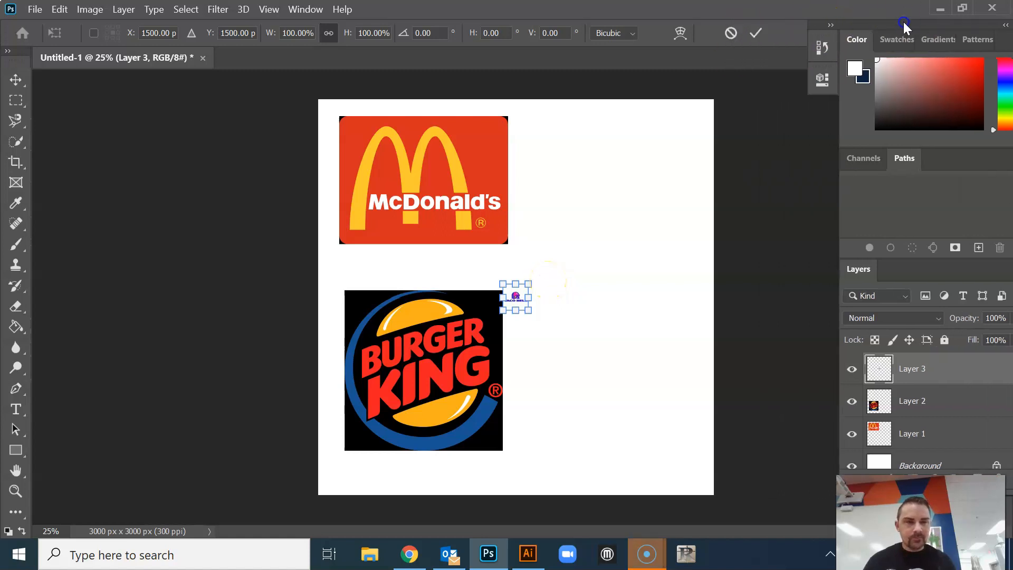
left_click(731, 34)
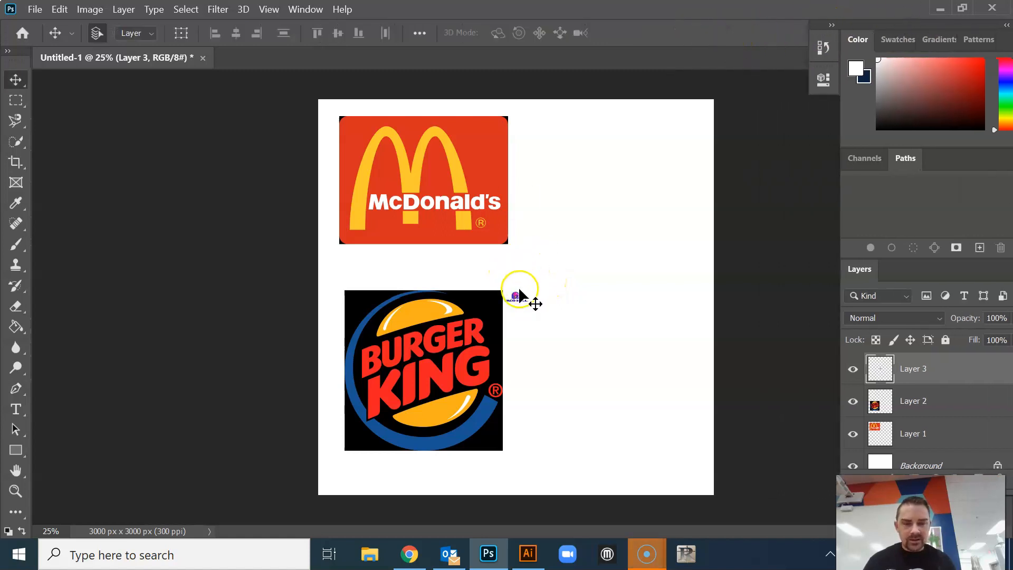
key("Delete")
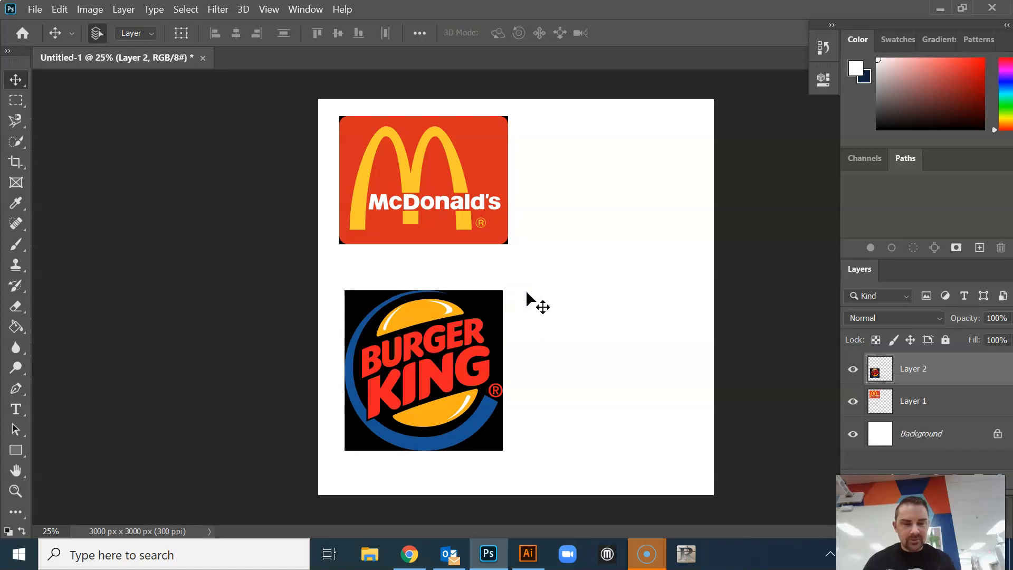
In Chrome, narrow the Taco Bell logo image search to high resolution and copy the purple logo from WDIO.com
left_click(410, 555)
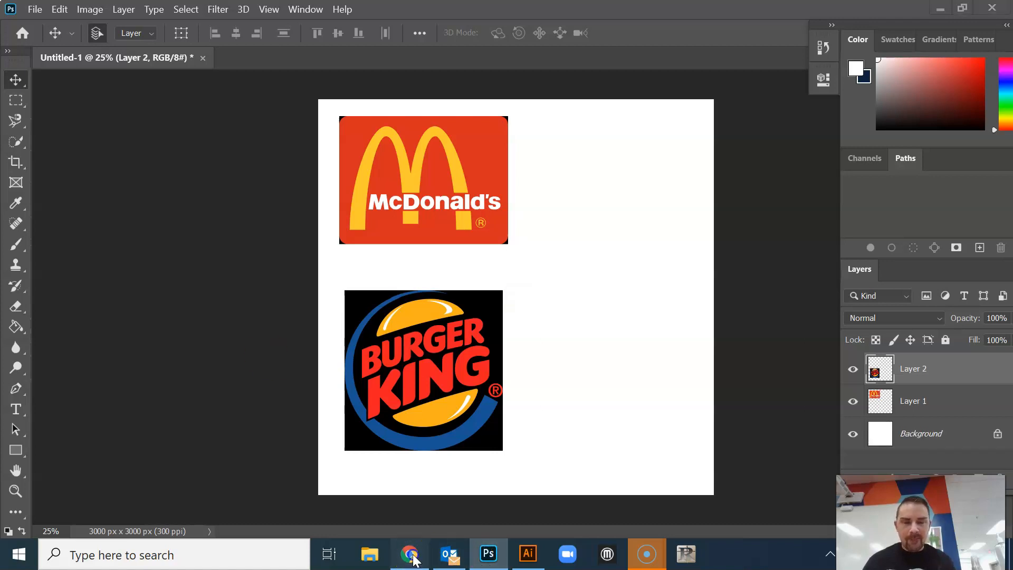
scroll(609, 369, "up", 2)
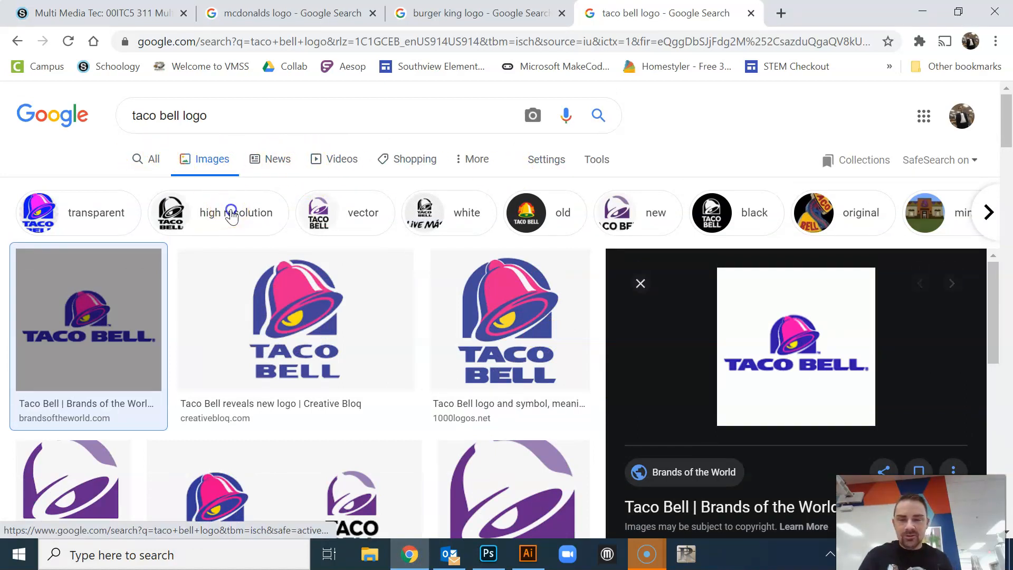
left_click(231, 216)
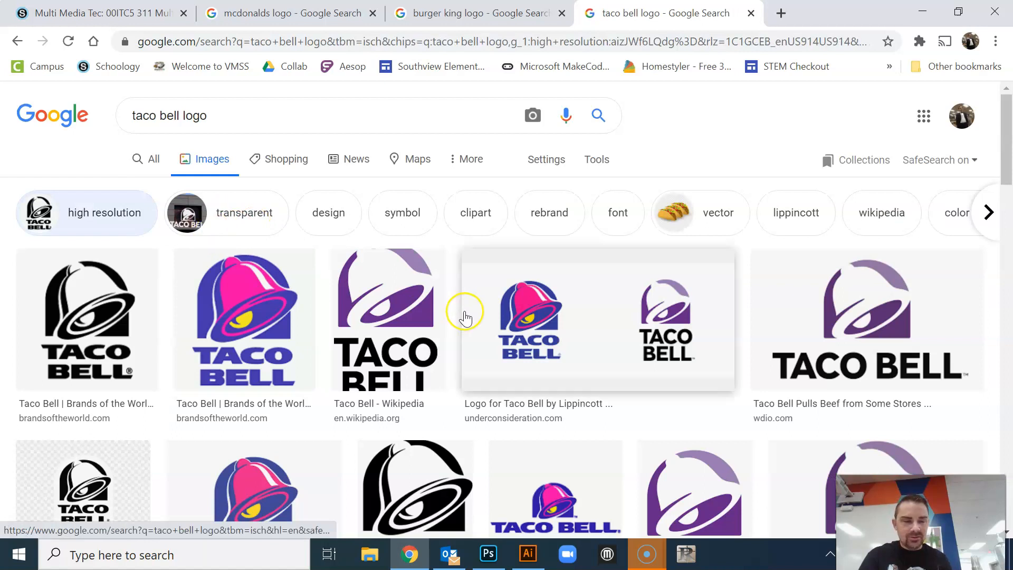
scroll(463, 317, "down", 2)
scroll(517, 300, "up", 2)
left_click(866, 319)
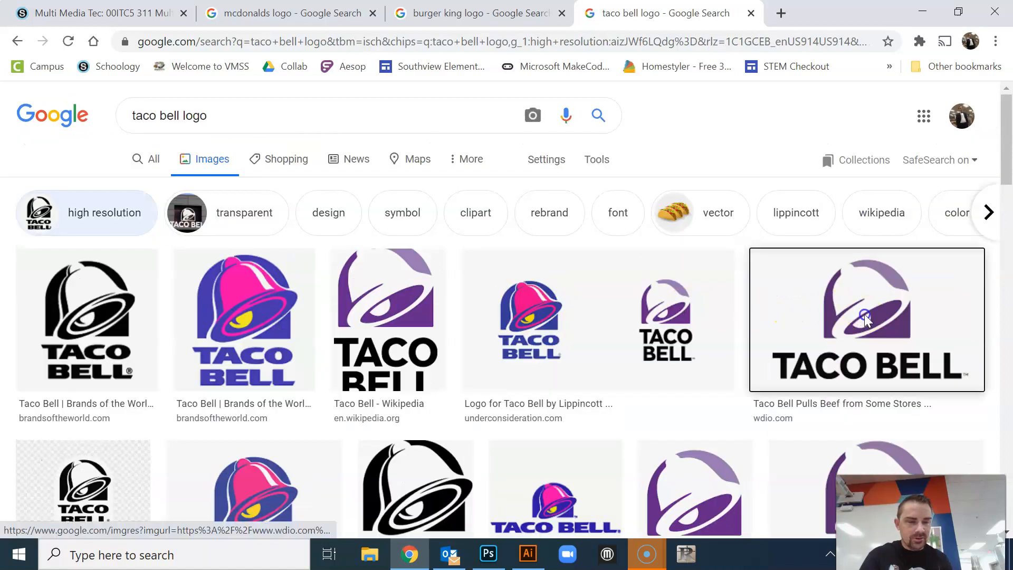
right_click(760, 260)
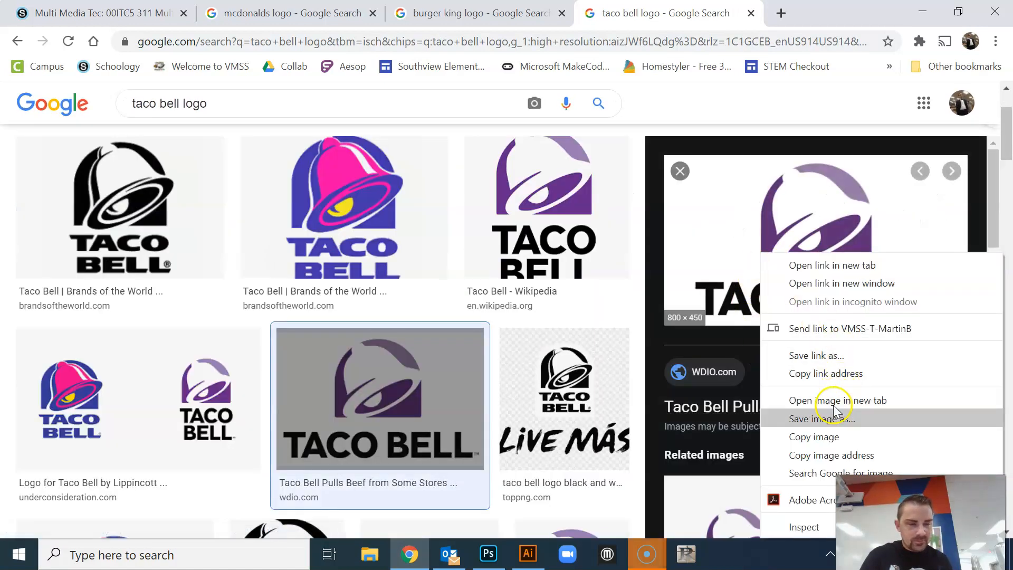
left_click(816, 438)
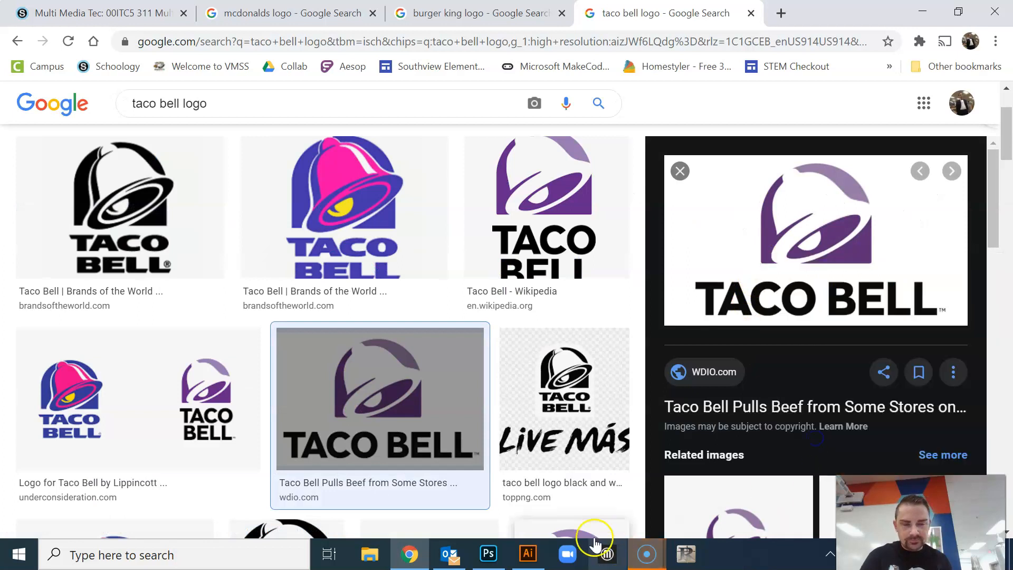
Paste the Taco Bell logo into the Photoshop document, enlarge it to about 219%, and place it beside the Burger King logo
left_click(488, 556)
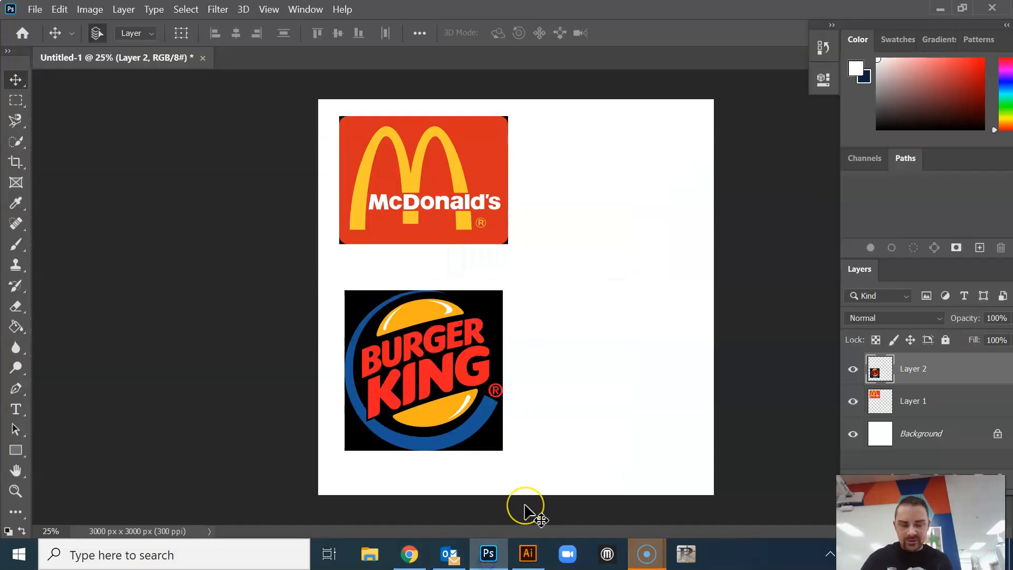
key("ctrl+v")
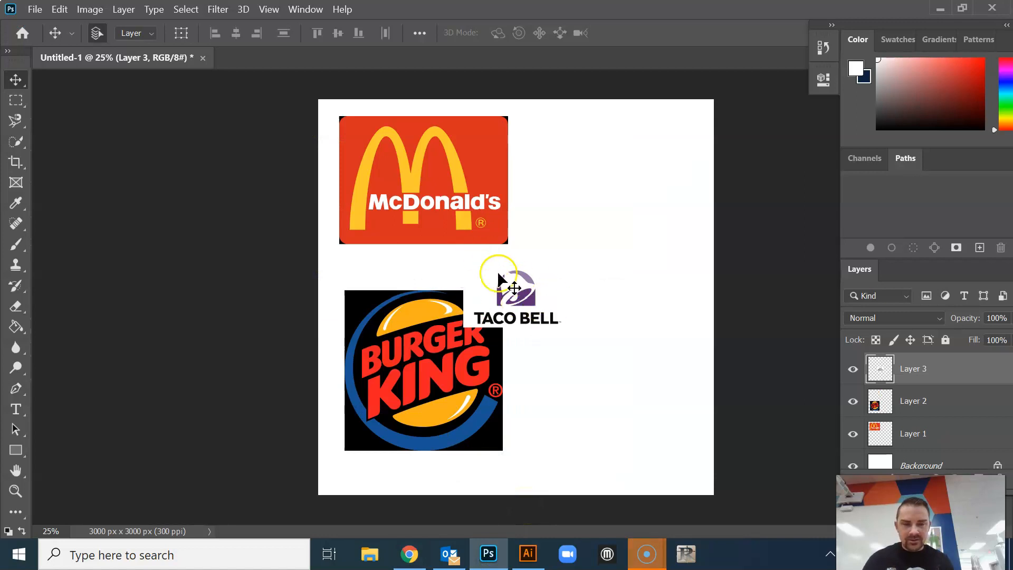
left_click_drag(499, 273, 592, 341)
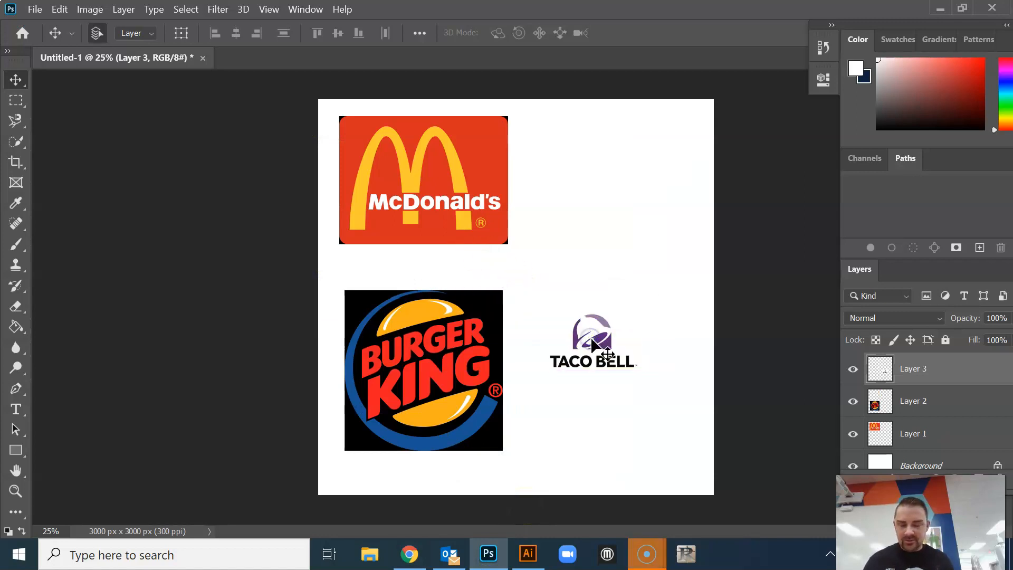
key("ctrl+t")
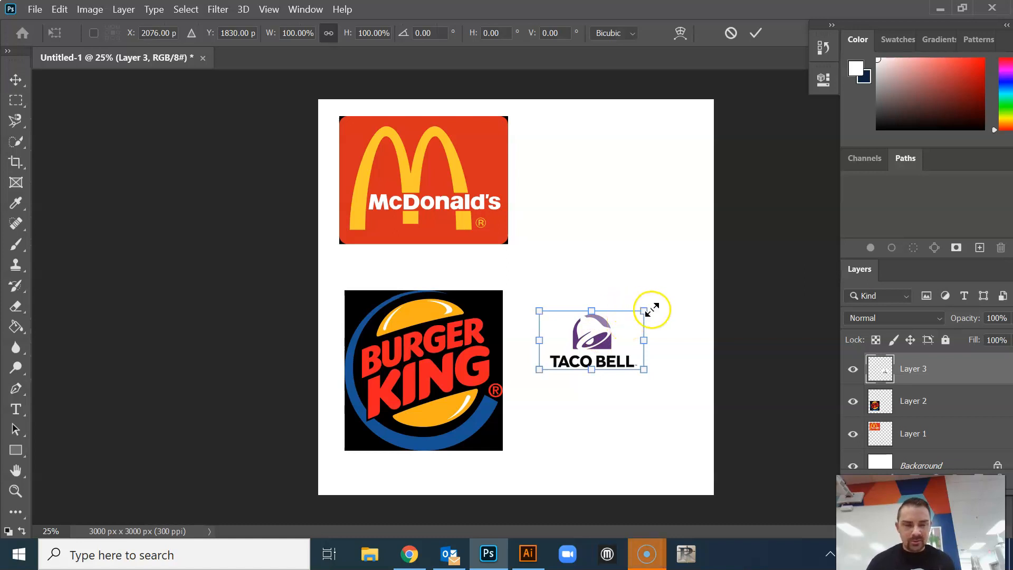
left_click_drag(646, 310, 745, 255)
left_click_drag(535, 370, 511, 384)
left_click_drag(631, 342, 629, 367)
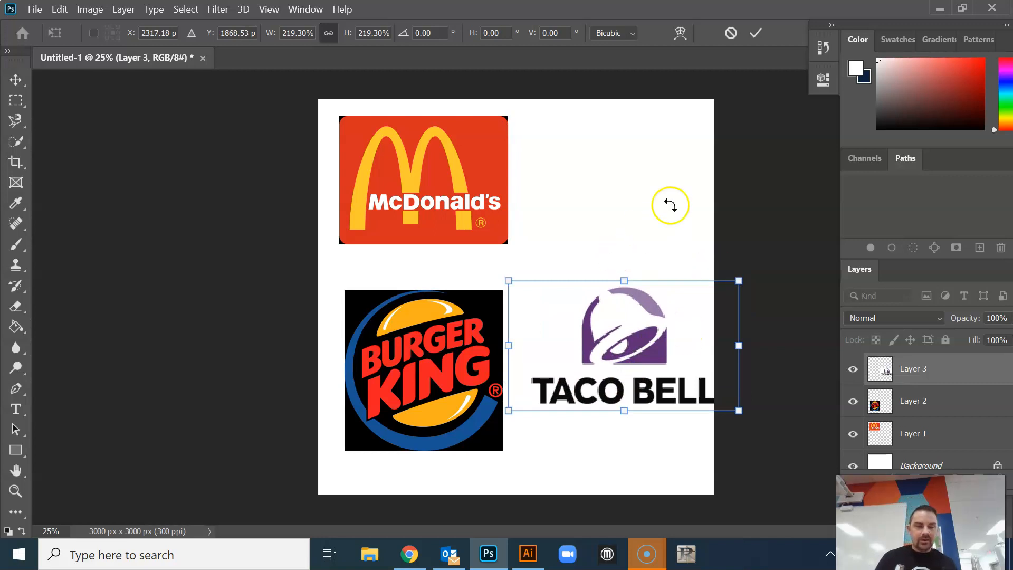
key("Return")
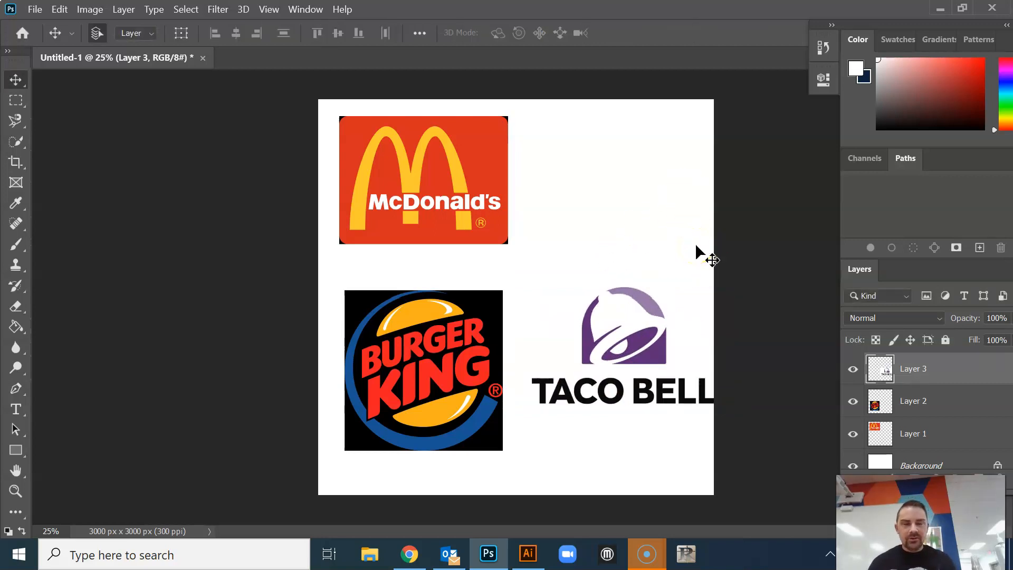
left_click(627, 366)
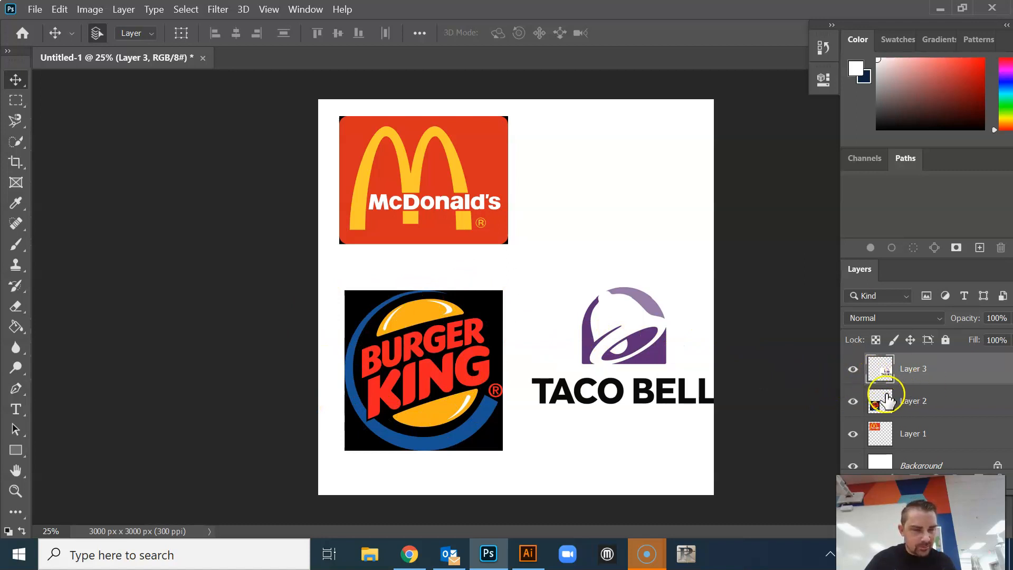
Hide the Taco Bell and McDonald's logo layers, leaving the Burger King logo visible on the background
left_click(854, 370)
left_click(854, 370)
left_click(854, 370)
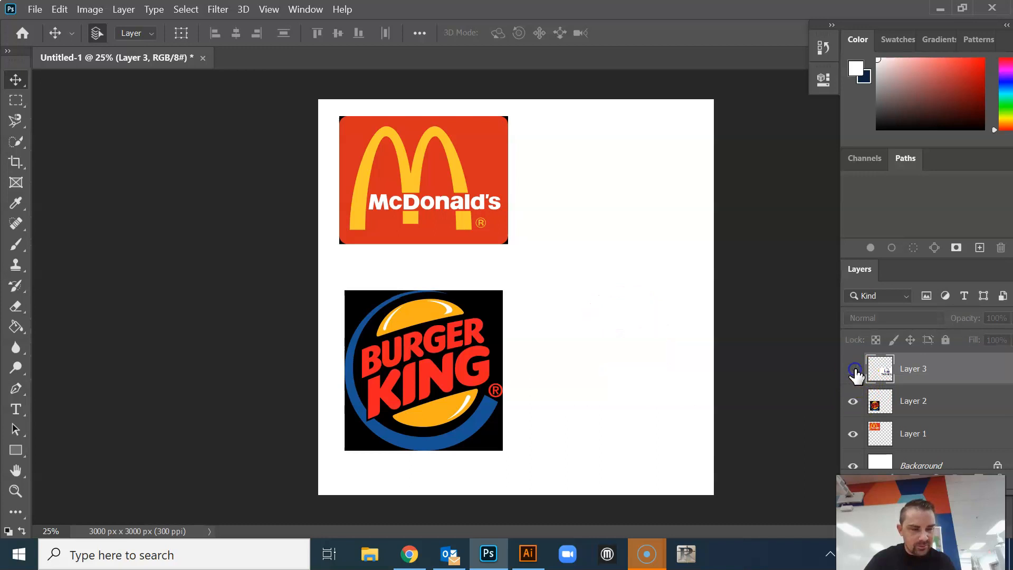
left_click(854, 370)
left_click(854, 370)
left_click(854, 370)
left_click(854, 370)
left_click(855, 432)
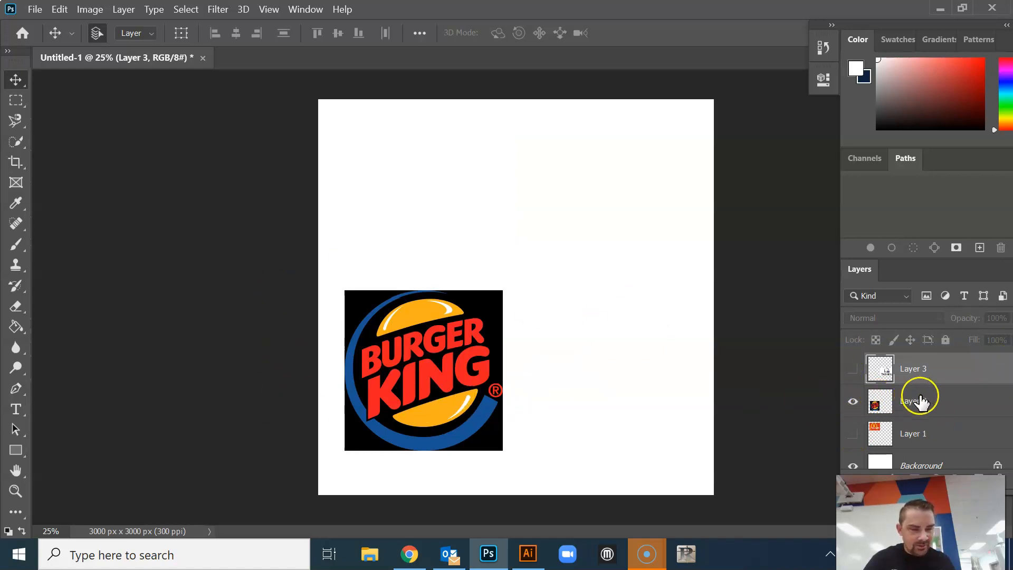
Rename the Burger King logo's layer as Burger King
left_click(938, 405)
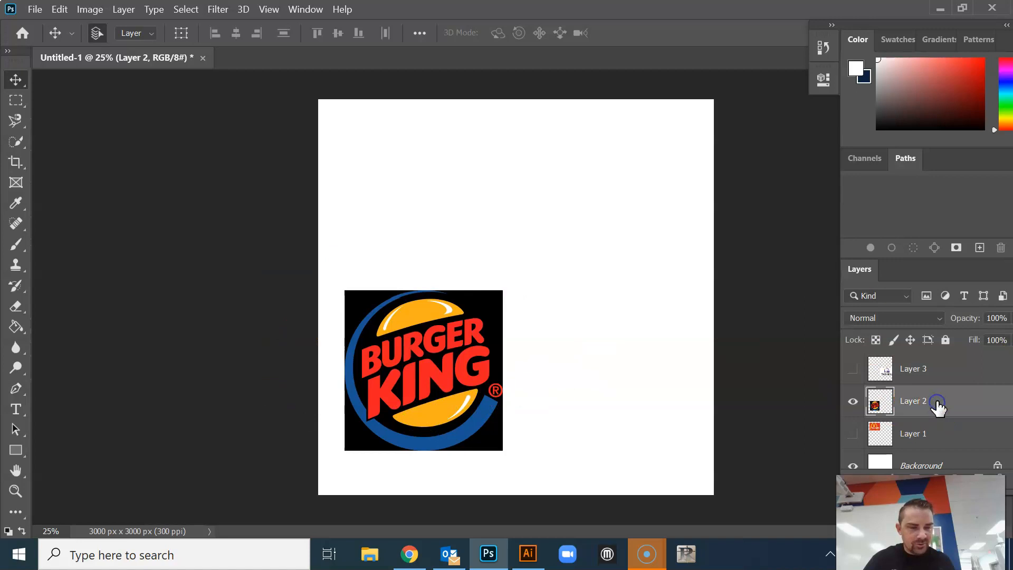
left_click(916, 404)
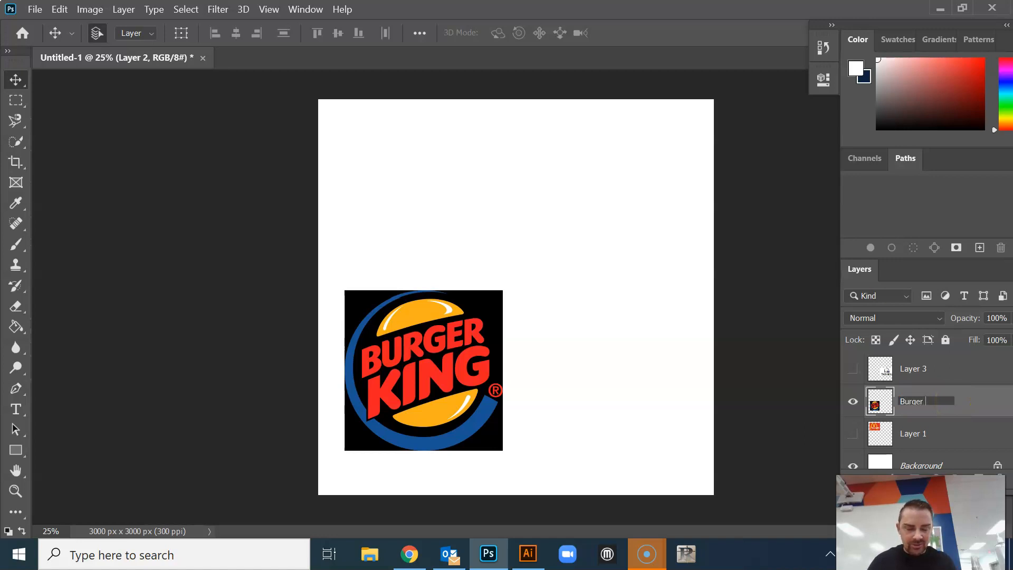
type("Burger King")
key("Return")
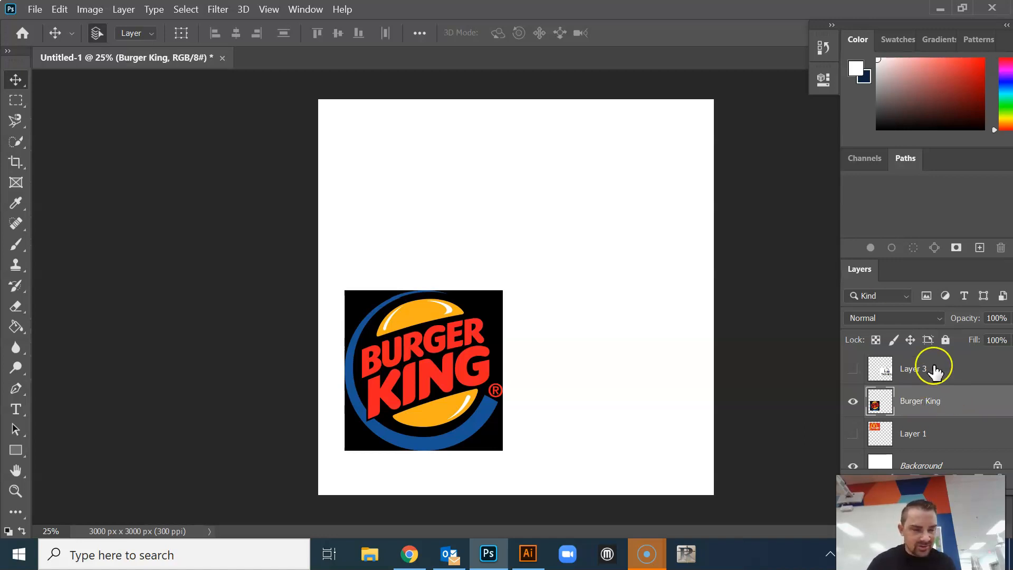
Rename the Taco Bell logo's layer as Taco Bell and the McDonald's logo's layer as McDonals
double_click(915, 370)
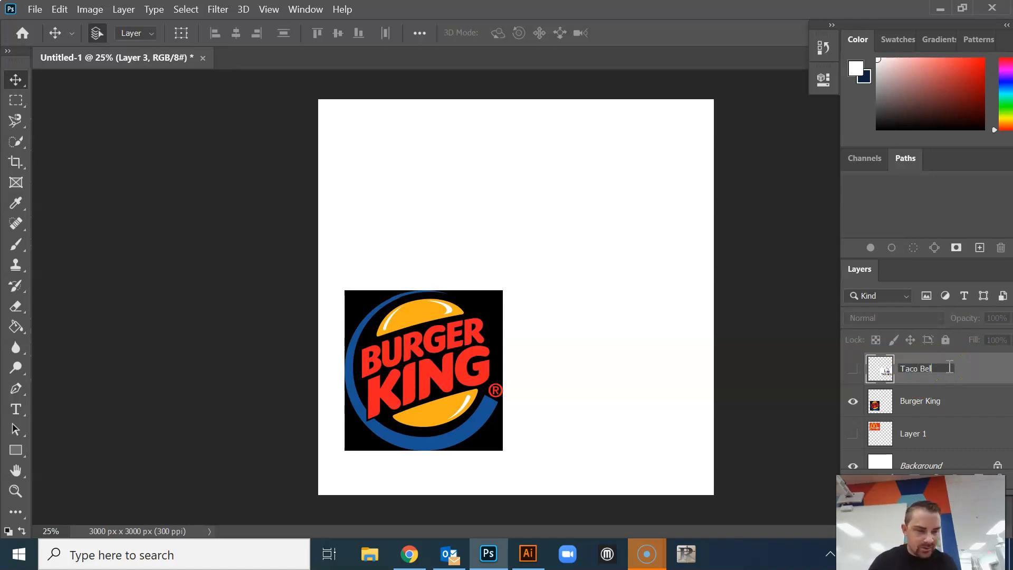
double_click(917, 432)
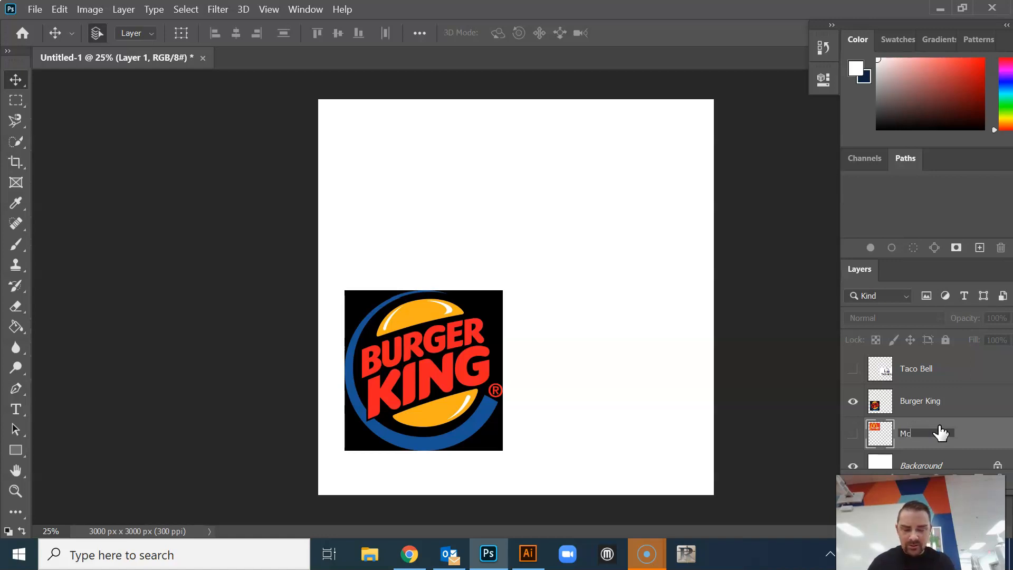
key("Return")
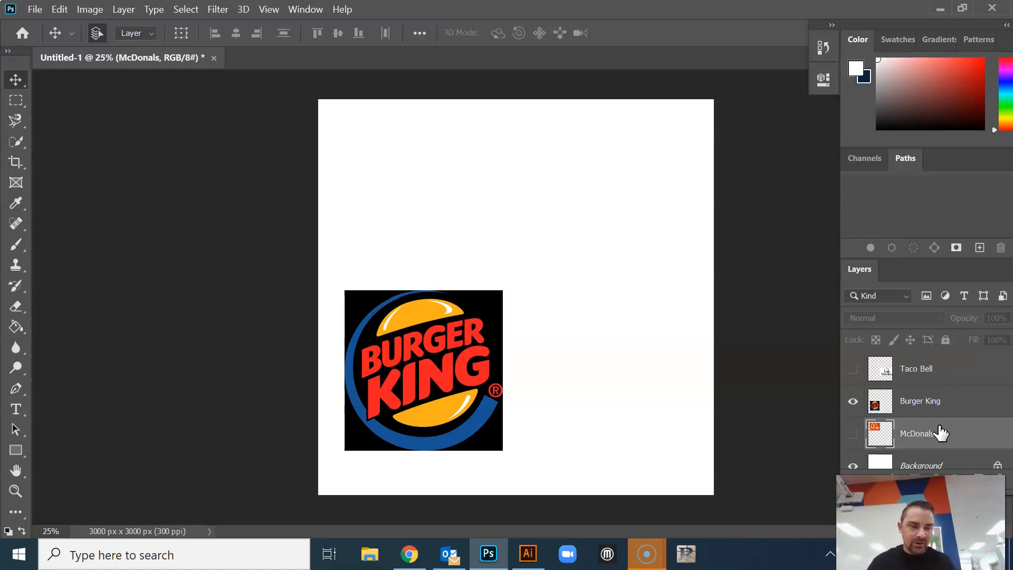
Enlarge the Burger King logo to about 220% and center it on the canvas at X 1500 px, Y 1500 px
left_click(926, 402)
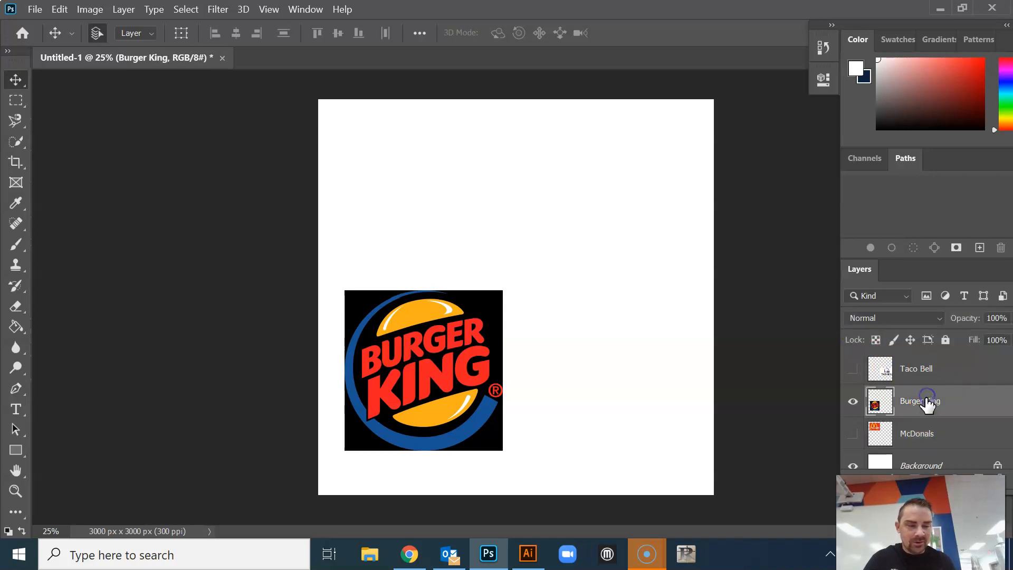
left_click_drag(438, 377, 438, 202)
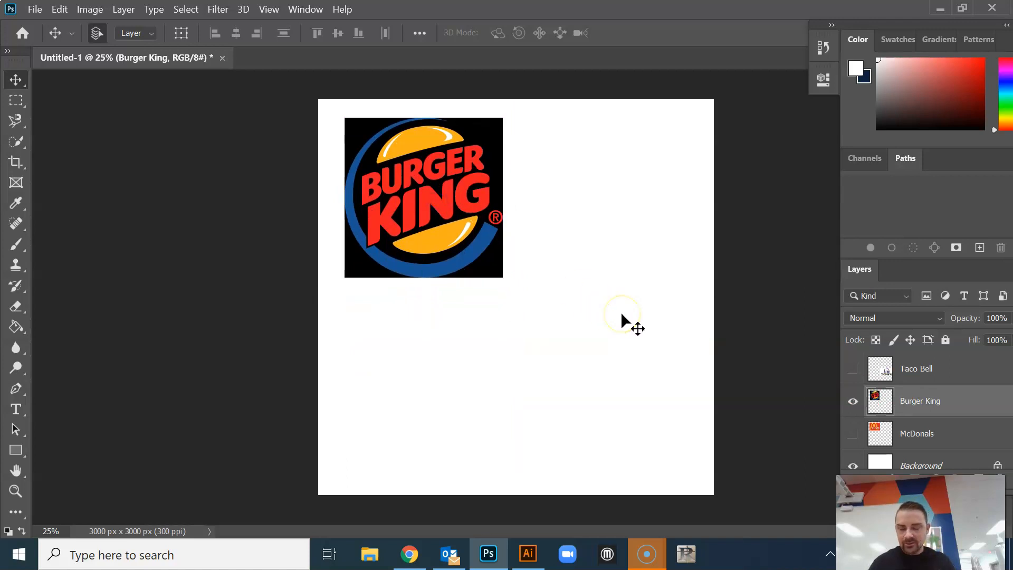
key("ctrl+t")
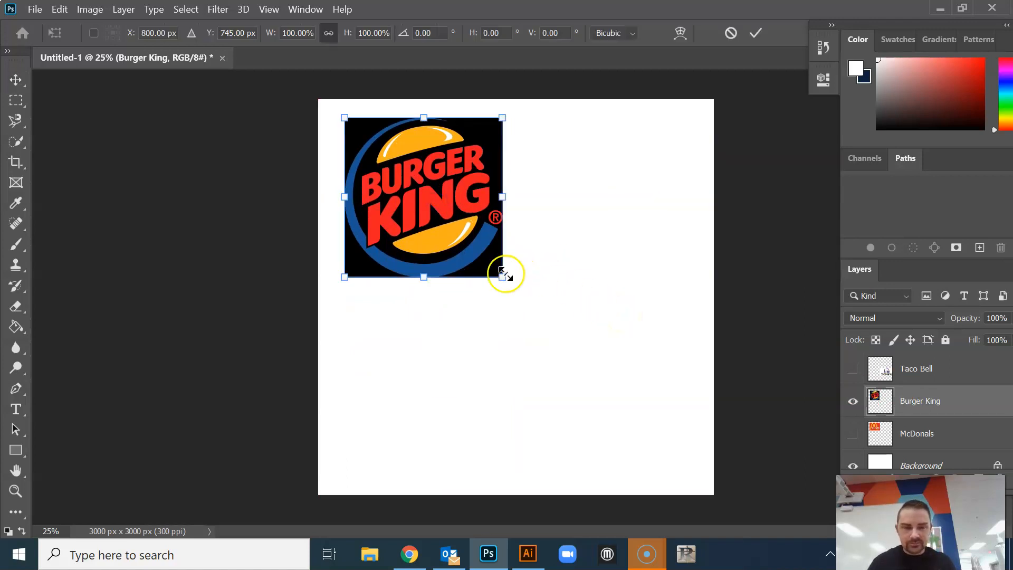
left_click_drag(503, 277, 709, 447)
left_click_drag(588, 371, 587, 372)
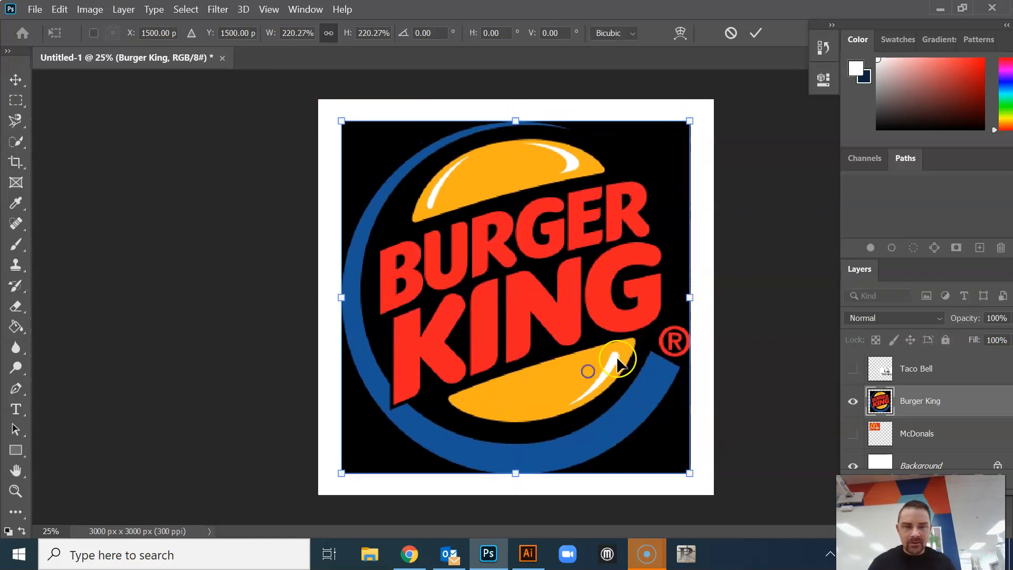
left_click(761, 30)
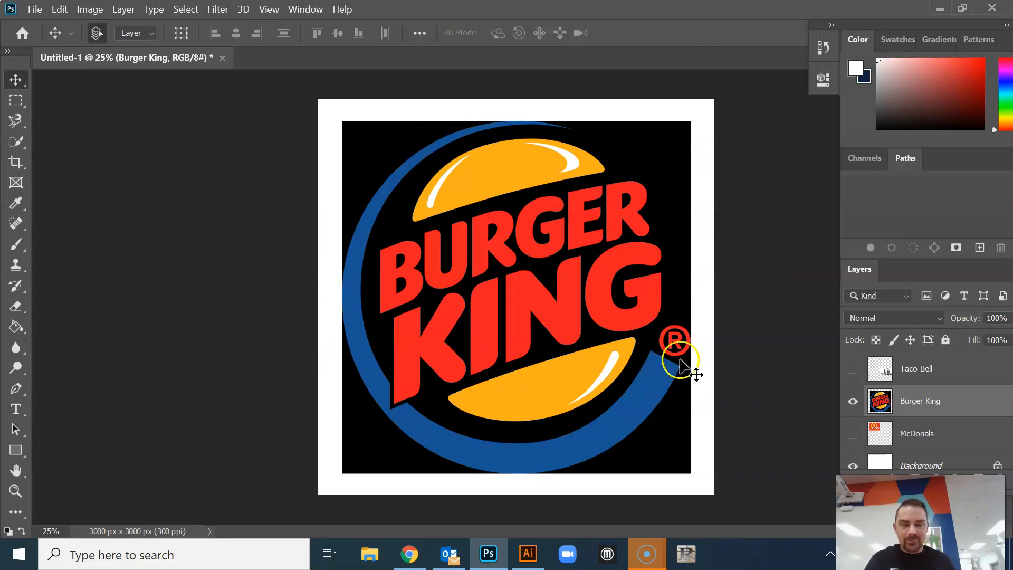
Select a rectangular band across the full canvas width over the Burger King lettering, try deleting its contents and undo the deletion
left_click(15, 101)
right_click(17, 99)
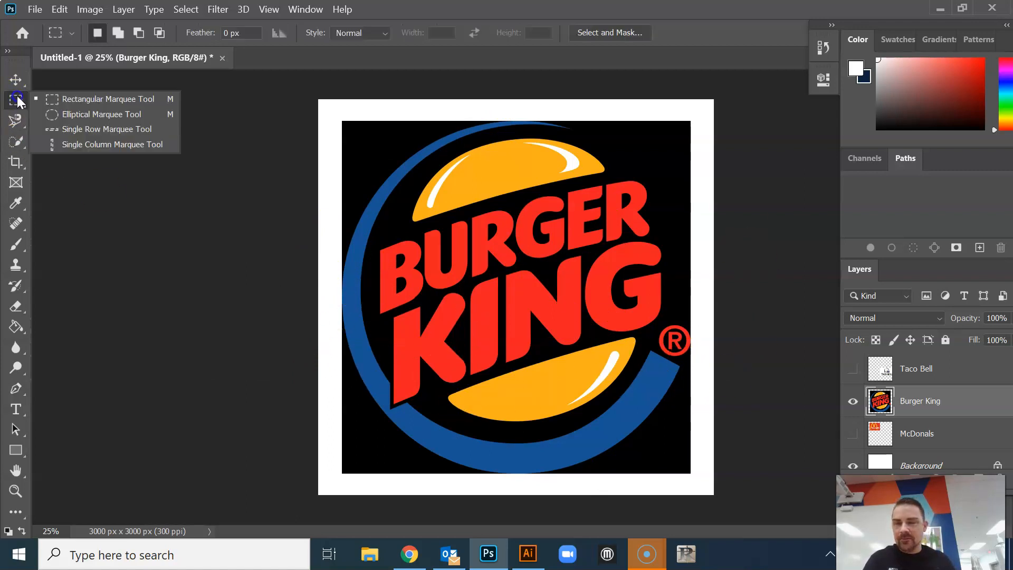
left_click(104, 99)
left_click_drag(319, 183, 720, 359)
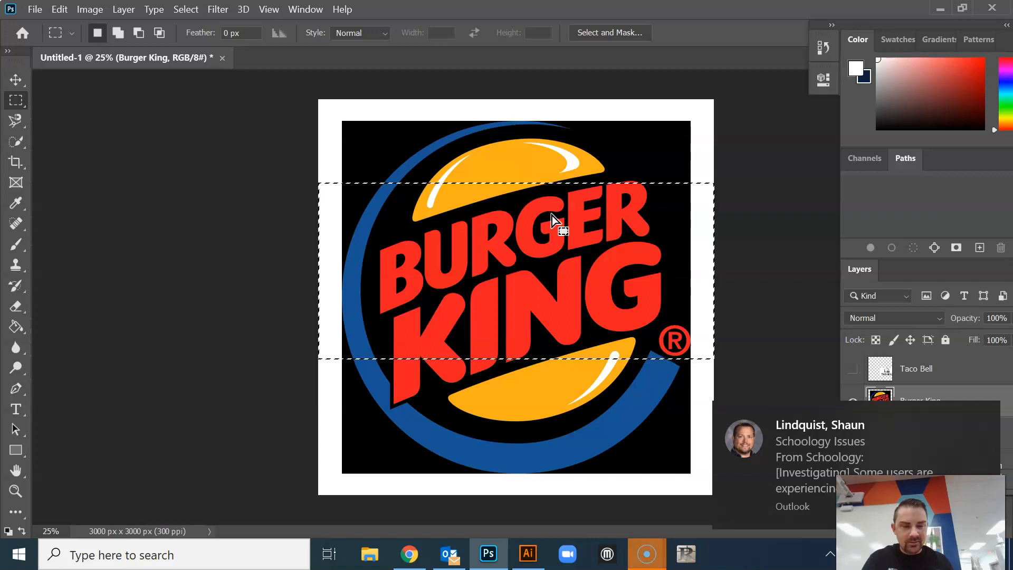
key("Delete")
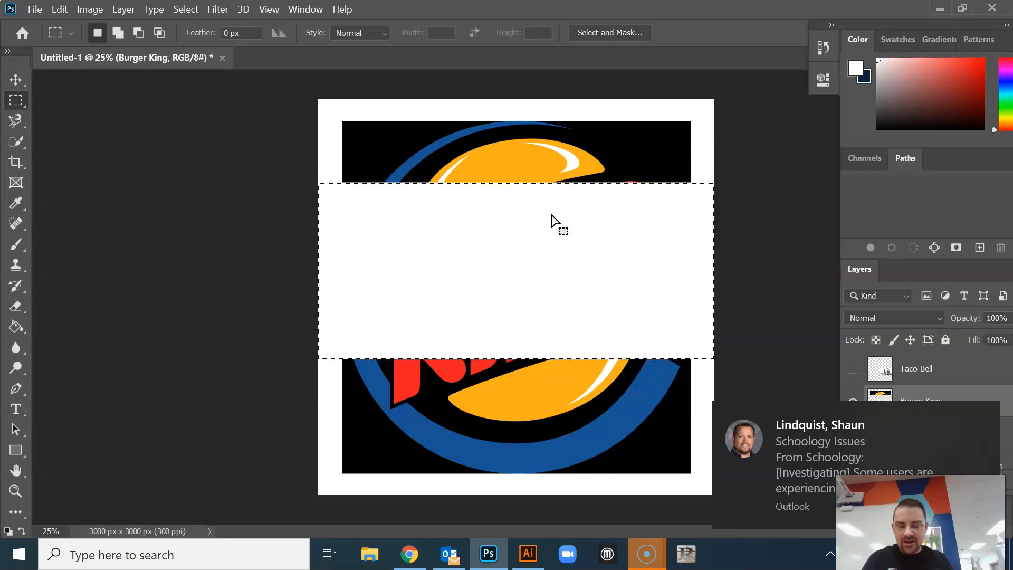
key("ctrl+z")
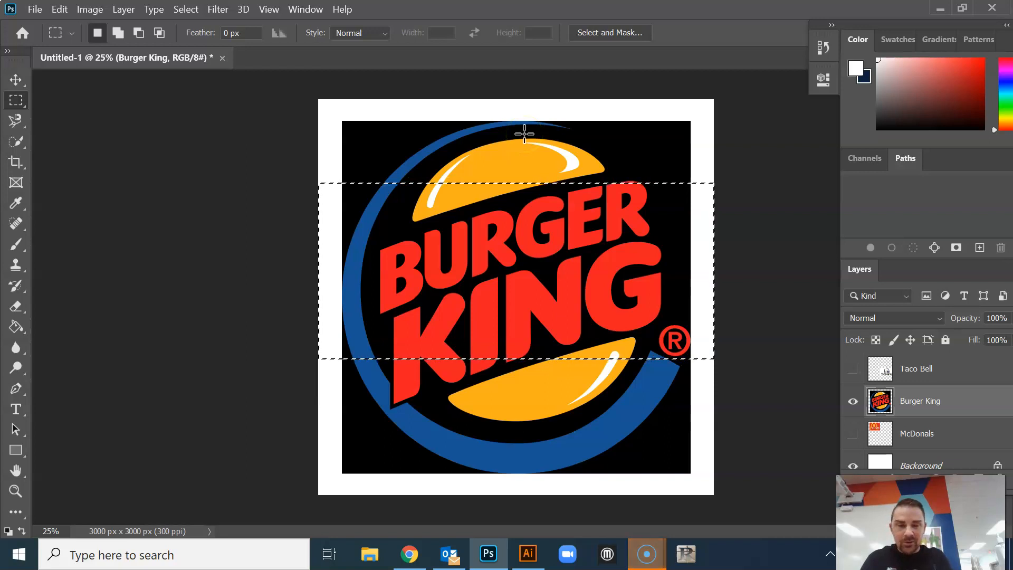
Try moving the selected band of the logo up and to the left, undo the move and deselect
left_click(16, 80)
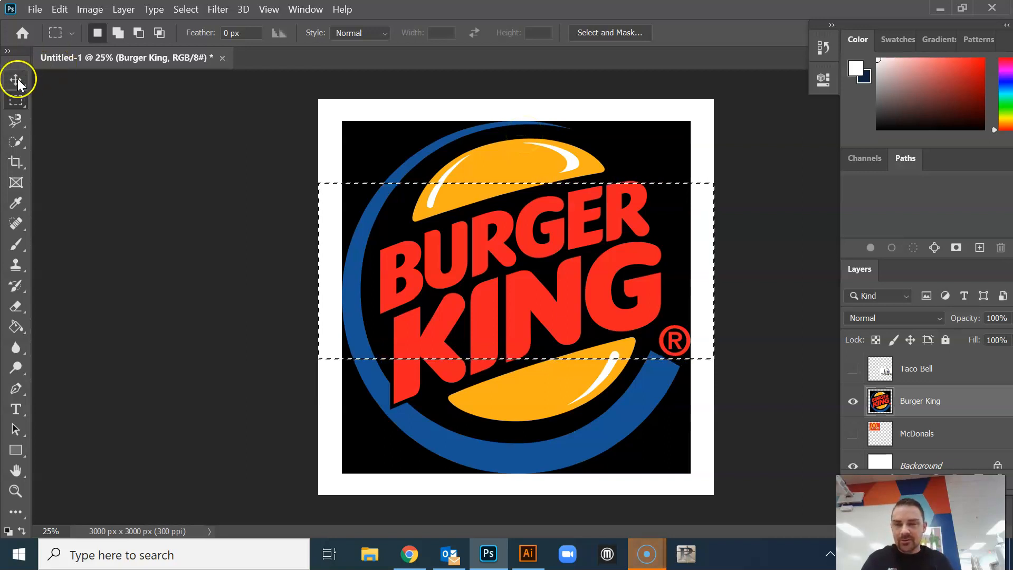
left_click_drag(409, 249, 262, 212)
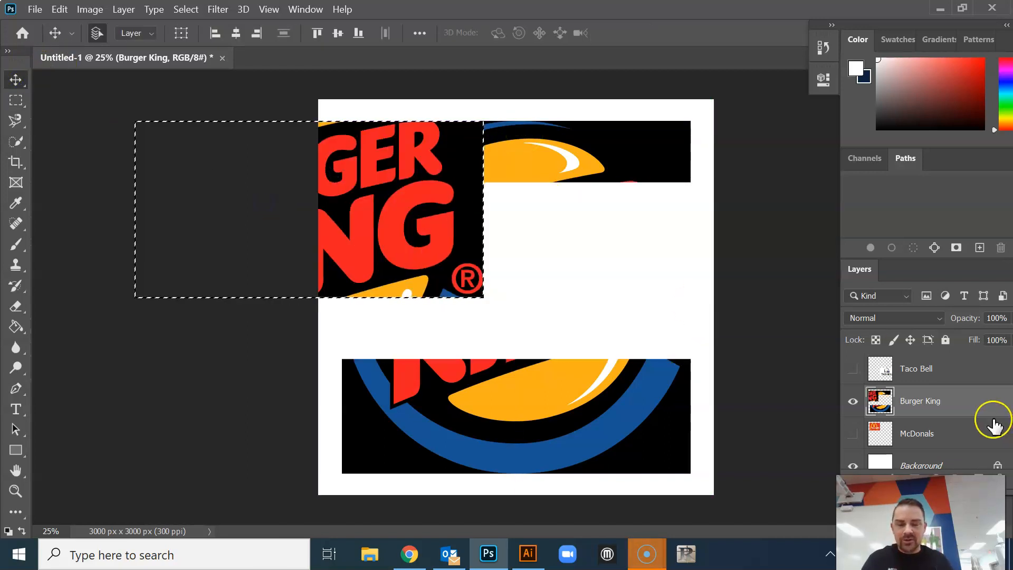
key("ctrl+z")
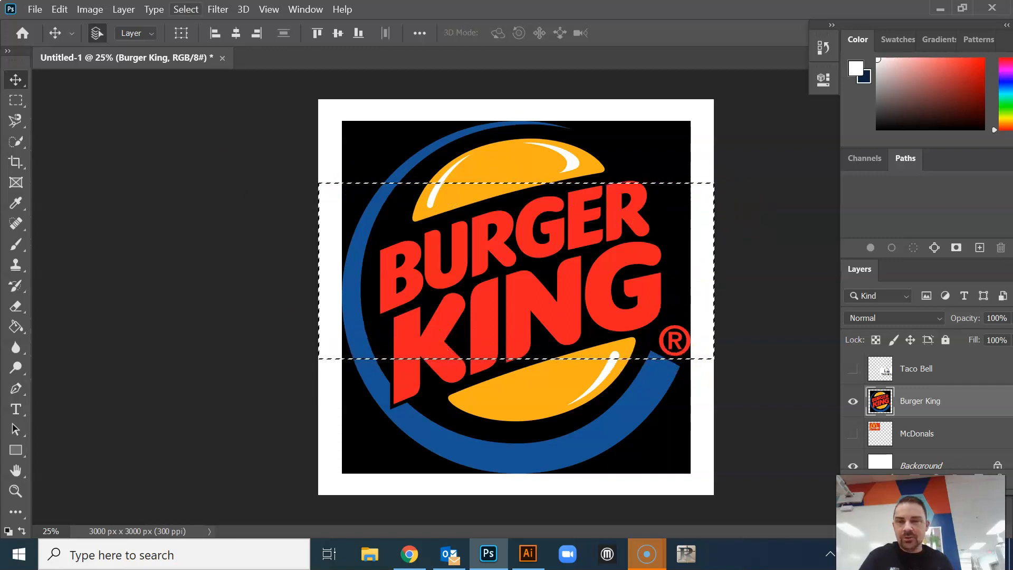
left_click(193, 10)
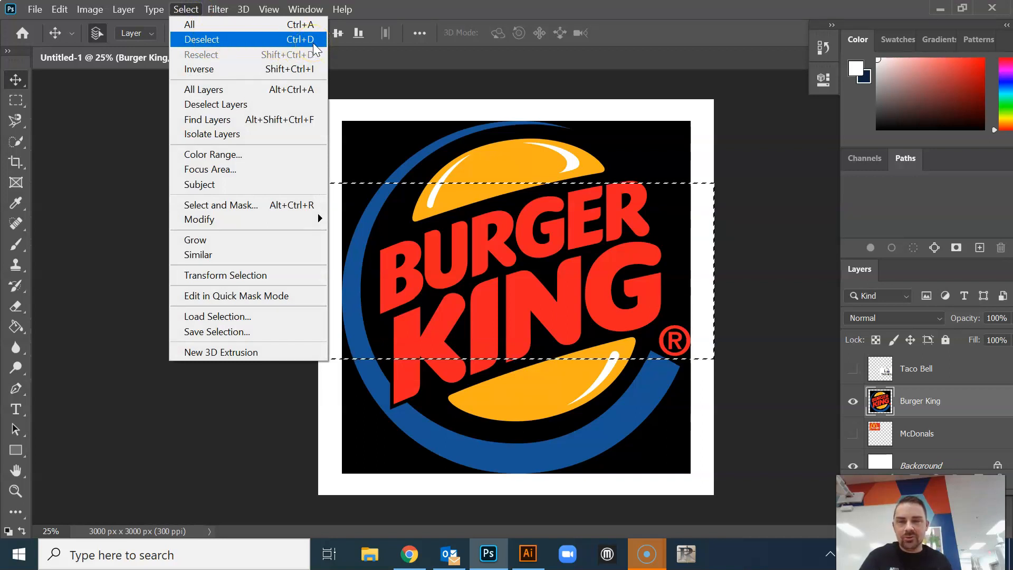
left_click(421, 13)
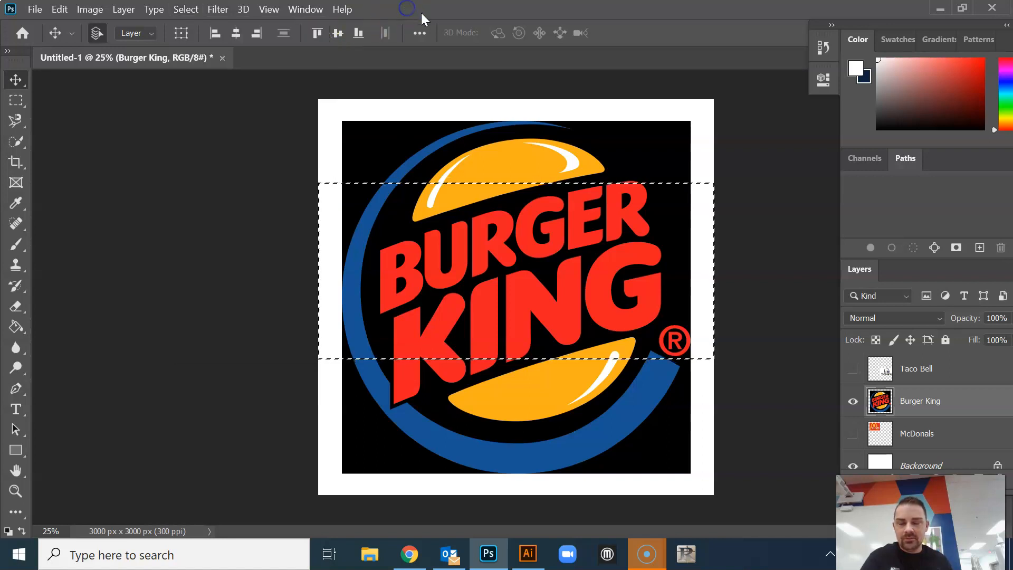
key("ctrl+d")
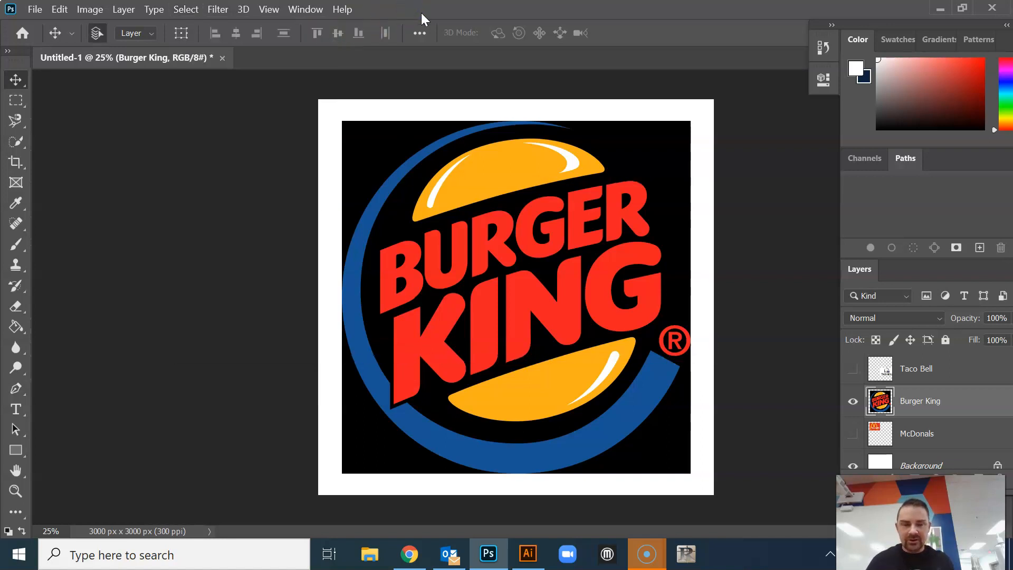
Outline a freehand Lasso area over the top bun and lettering, try deleting it, undo the deletion and deselect
left_click(20, 119)
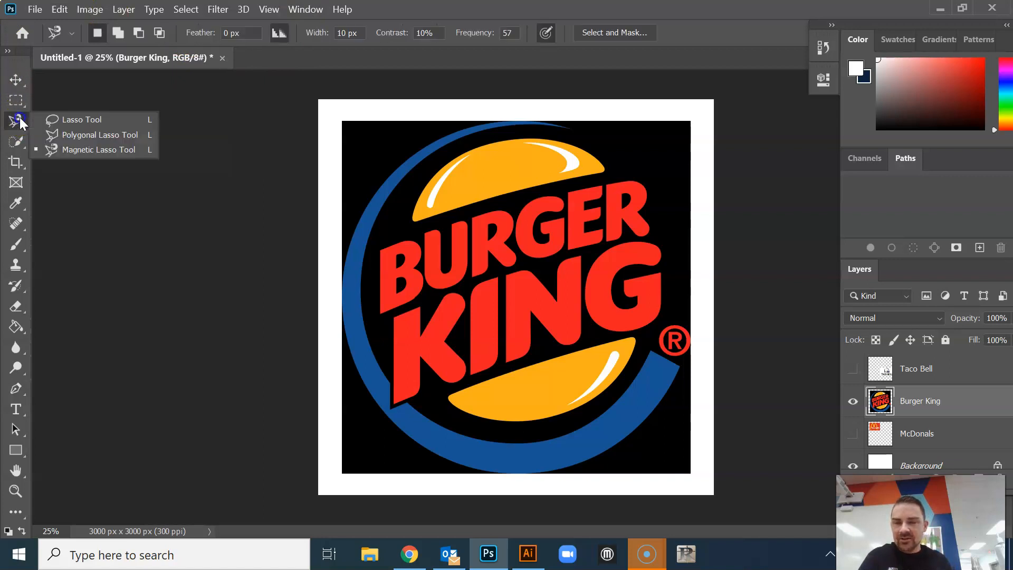
left_click(71, 121)
mouse_move(532, 133)
left_mouse_down()
mouse_move(459, 128)
mouse_move(484, 178)
left_mouse_up()
mouse_move(400, 236)
left_mouse_down()
mouse_move(517, 324)
mouse_move(601, 247)
mouse_move(541, 133)
left_mouse_up()
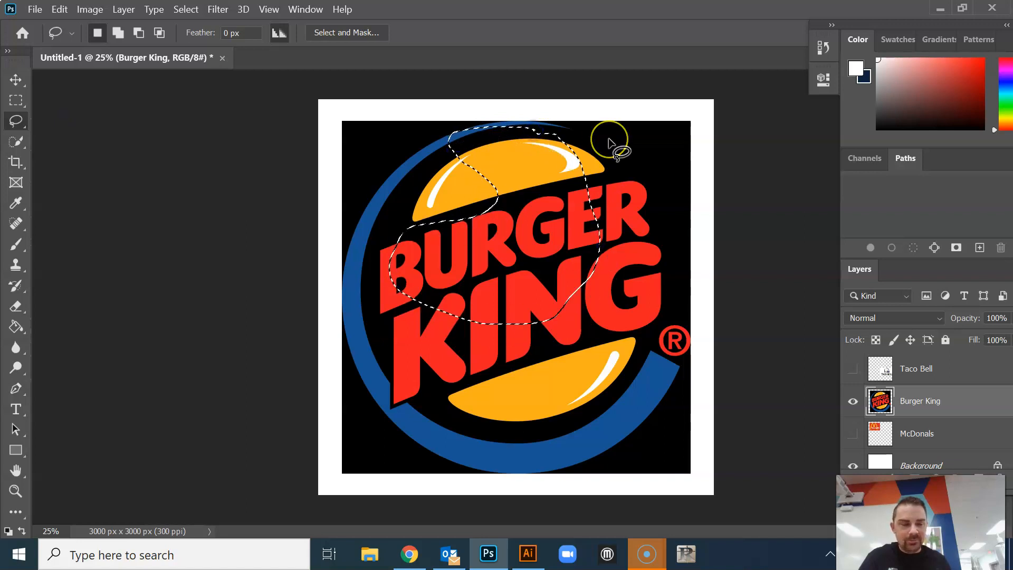
key("Delete")
key("ctrl+z")
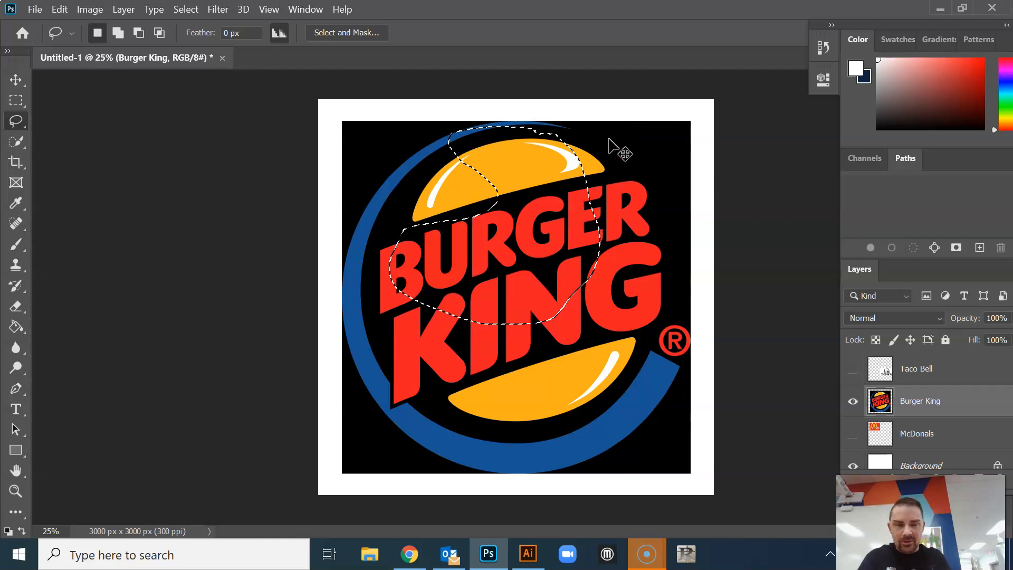
key("ctrl+d")
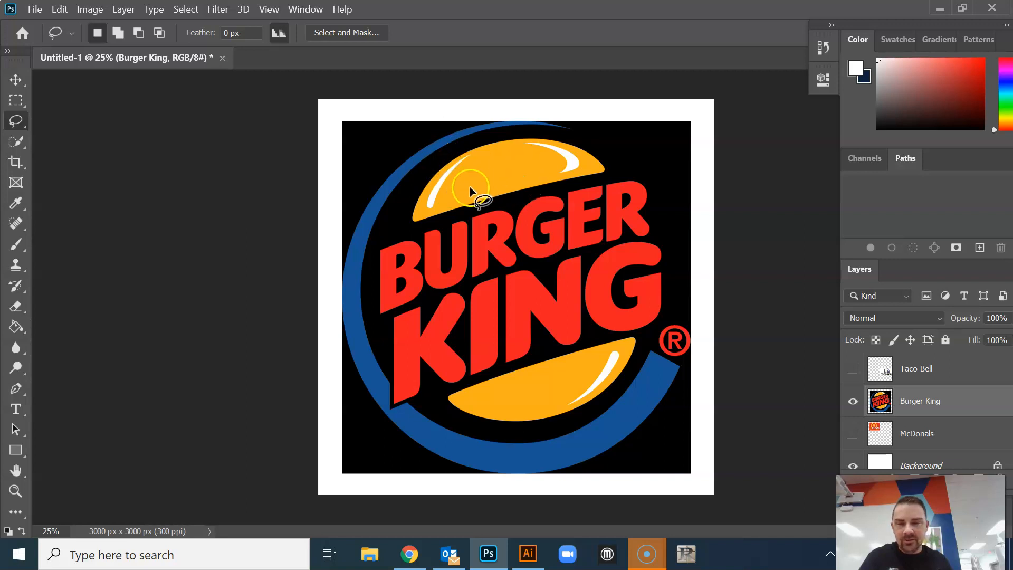
Outline a closed six-corner selection over the top bun and the BURGER lettering with the Polygonal Lasso tool
right_click(14, 124)
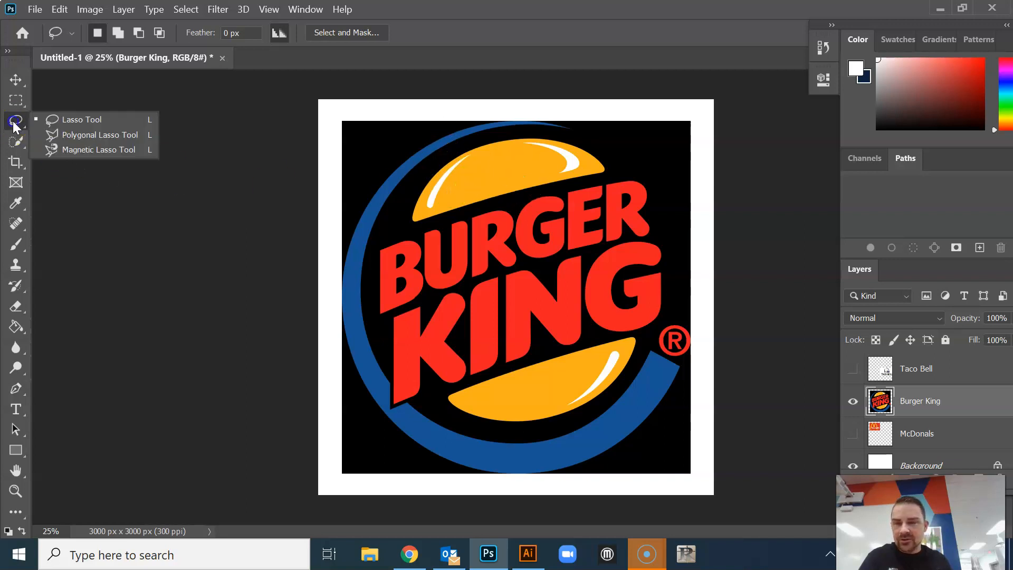
left_click(50, 135)
left_click(382, 151)
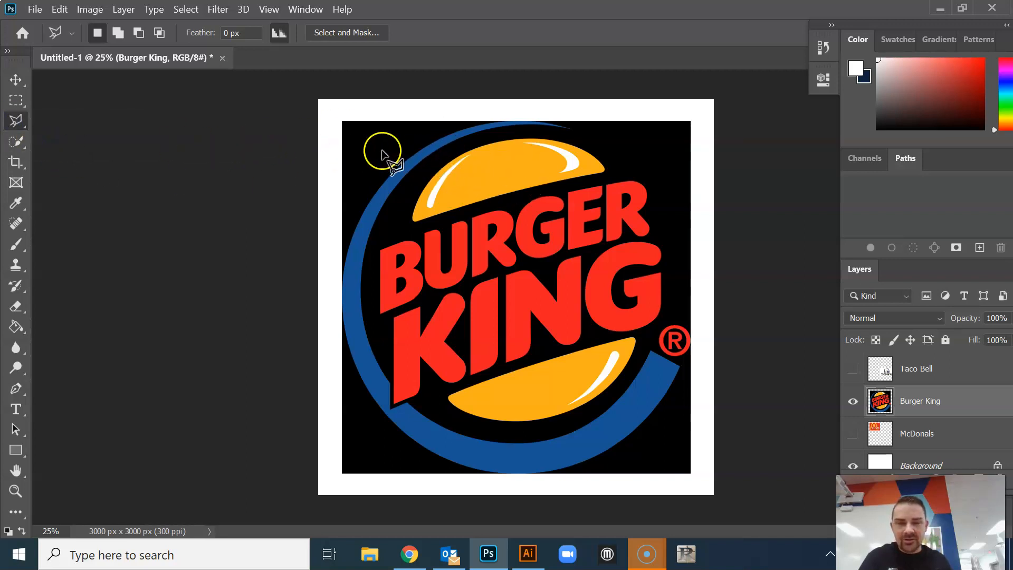
left_click(432, 303)
left_click(670, 230)
left_click(643, 151)
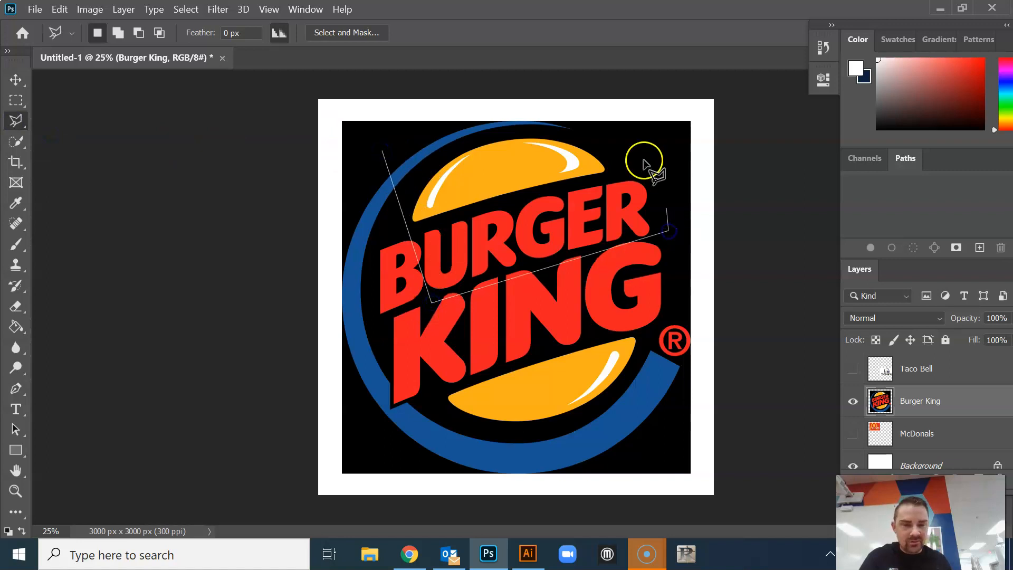
left_click(525, 171)
left_click(458, 125)
left_click(382, 149)
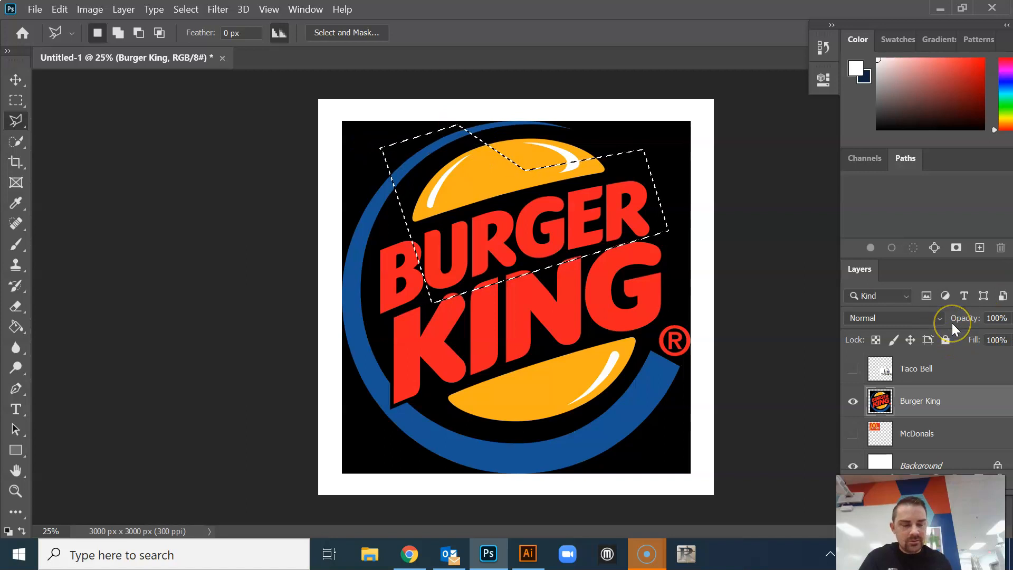
Try deleting the polygonal area from the Burger King logo, undo the deletion and clear the selection
key("Delete")
key("ctrl+d")
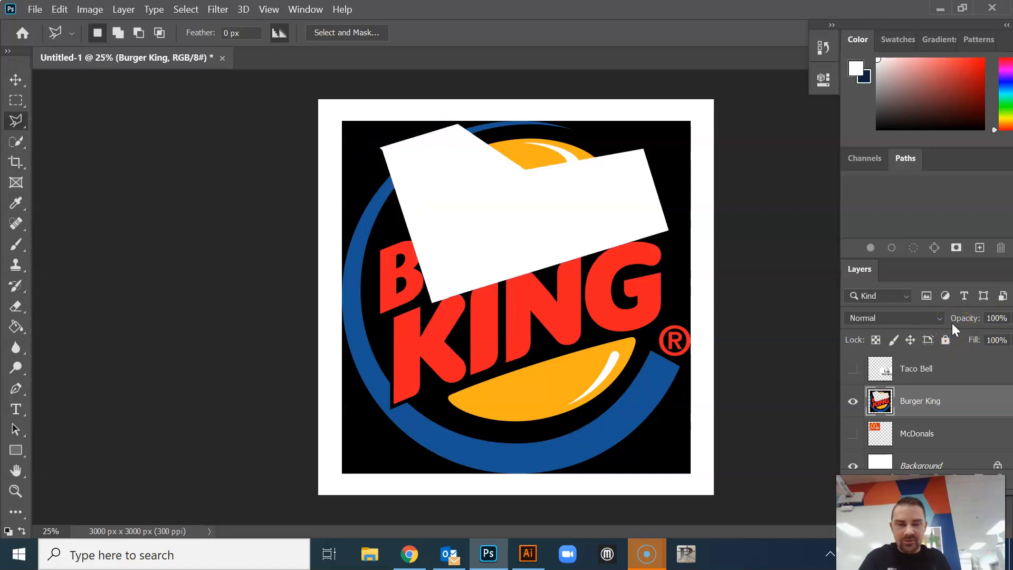
key("ctrl+z")
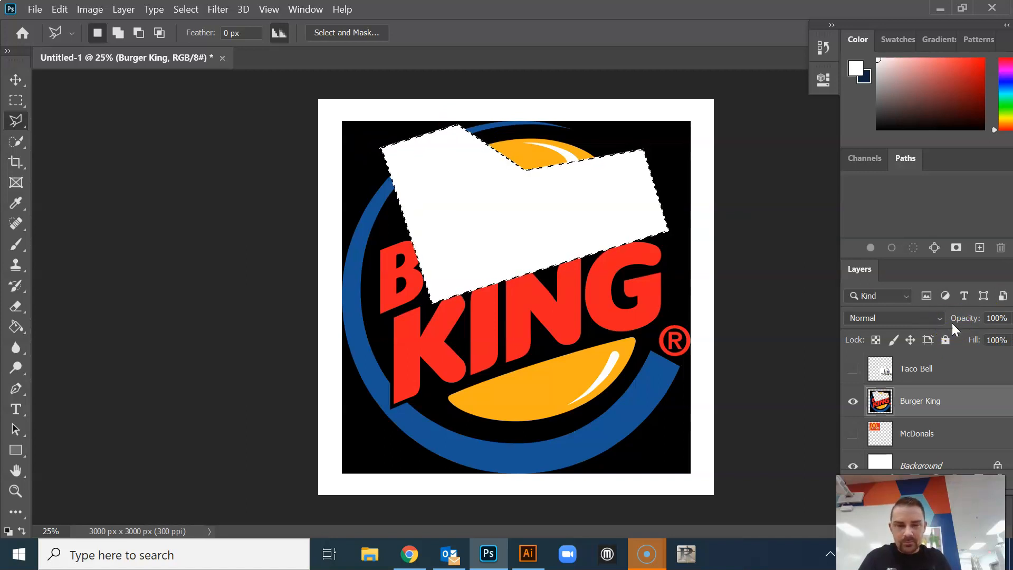
key("ctrl+z")
key("ctrl+d")
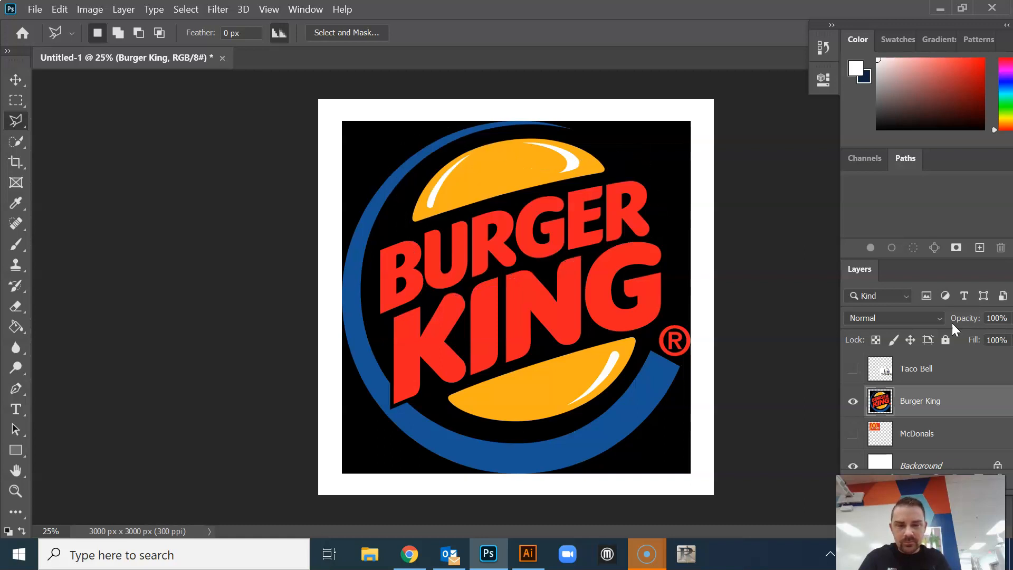
Try selecting the logo's top bun with the Object Selection tool in Lasso mode and deselect it
left_click(19, 140)
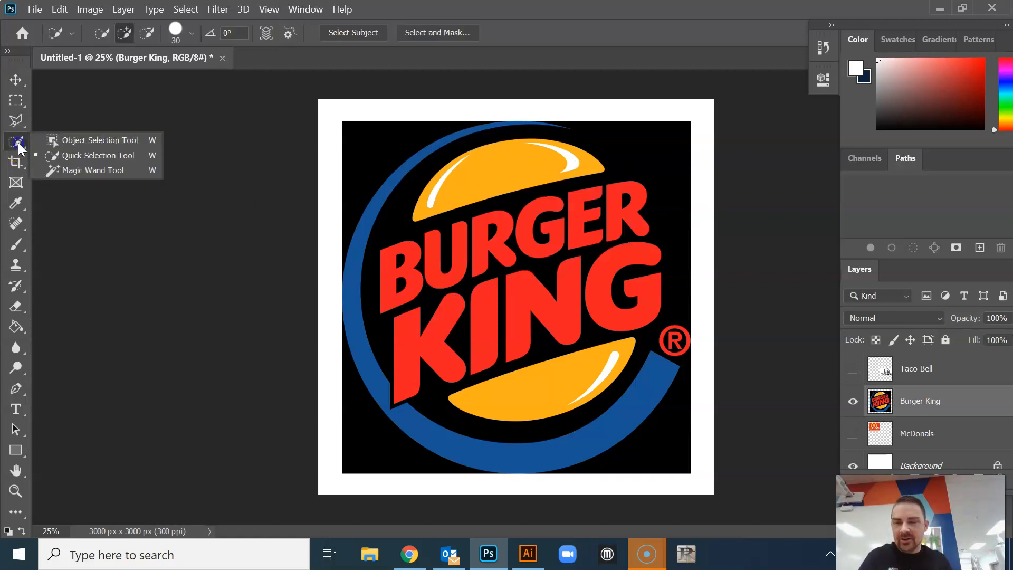
left_click(94, 140)
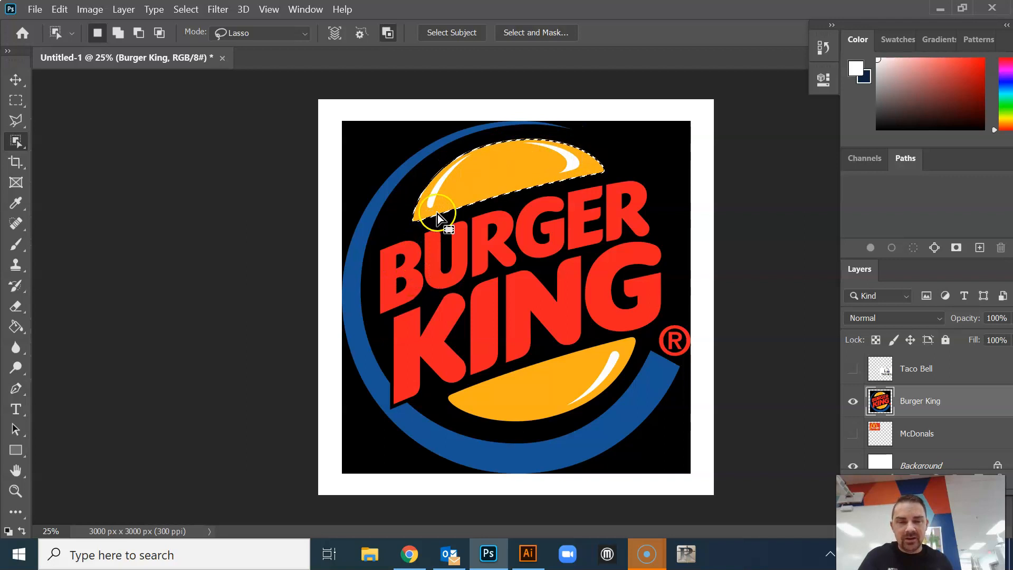
key("ctrl+d")
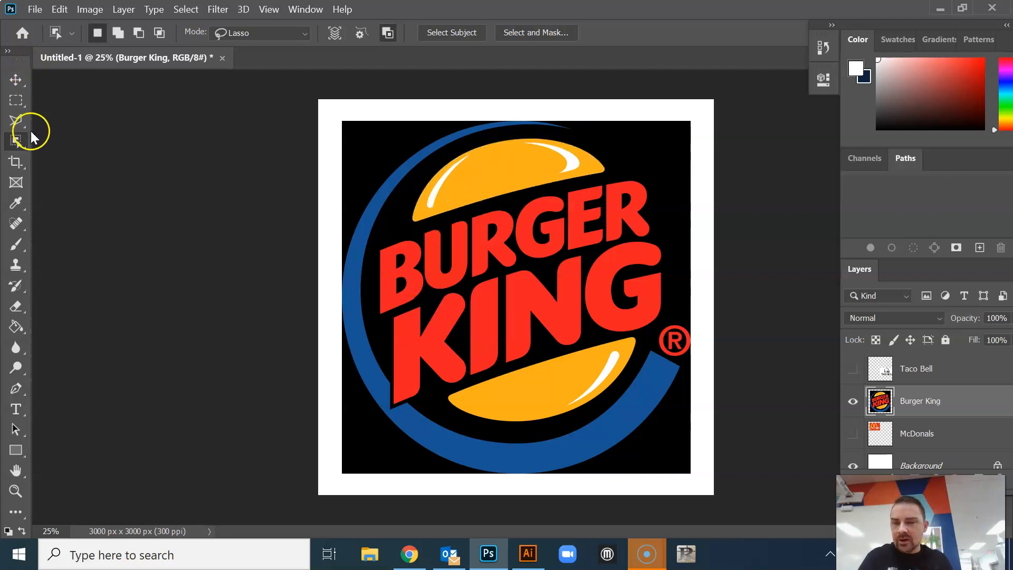
Try brushing a selection over the top bun and its lower edge with a 73 px Quick Selection brush and deselect
left_click(16, 141)
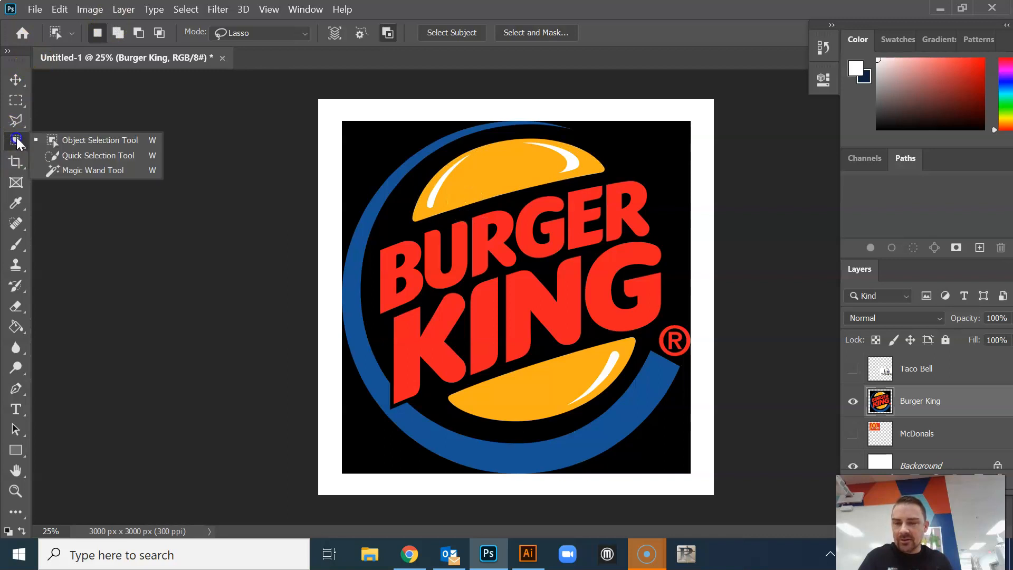
left_click(101, 153)
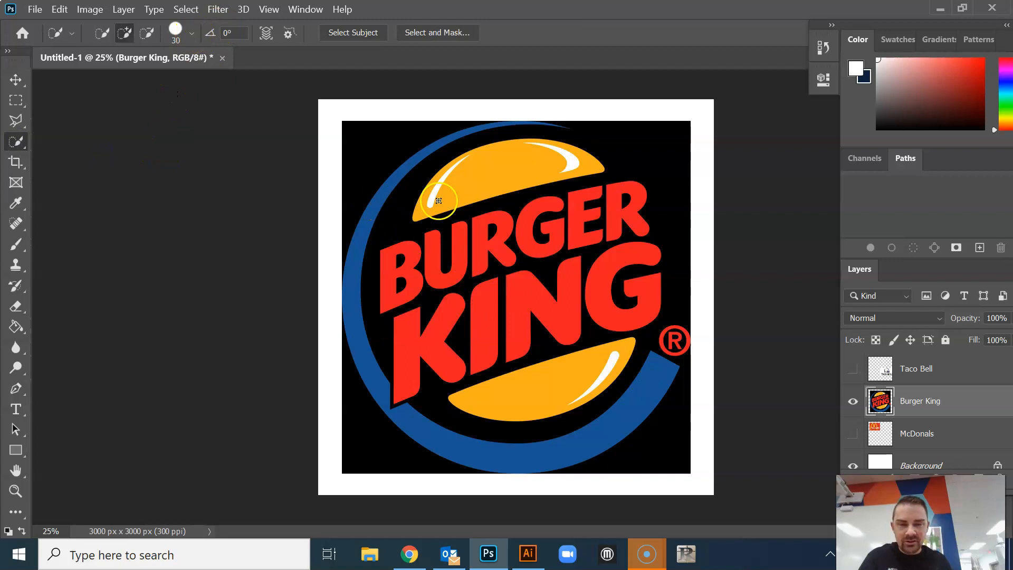
left_click(192, 34)
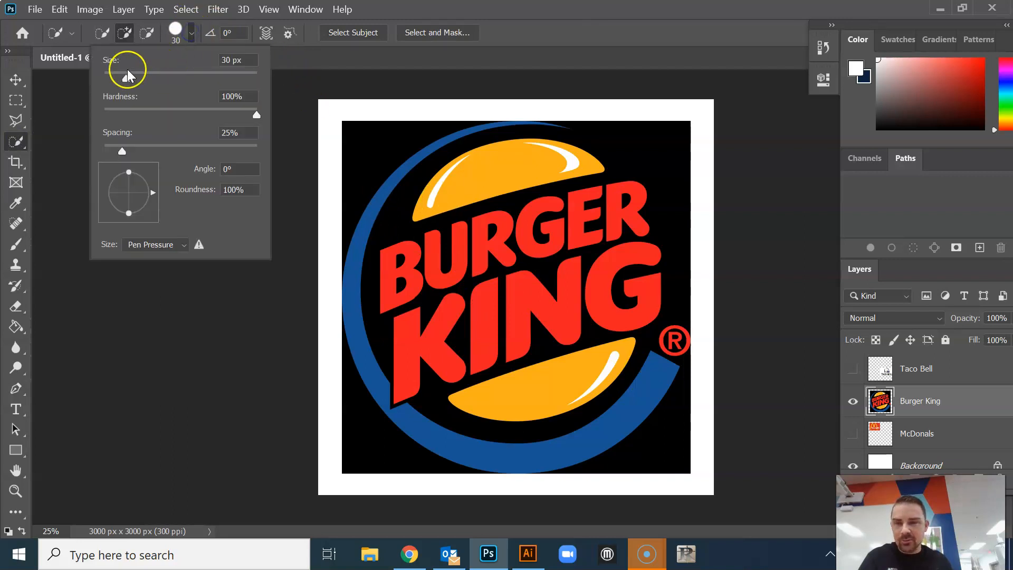
left_click_drag(125, 77, 158, 78)
left_click(413, 223)
left_click_drag(413, 222, 473, 205)
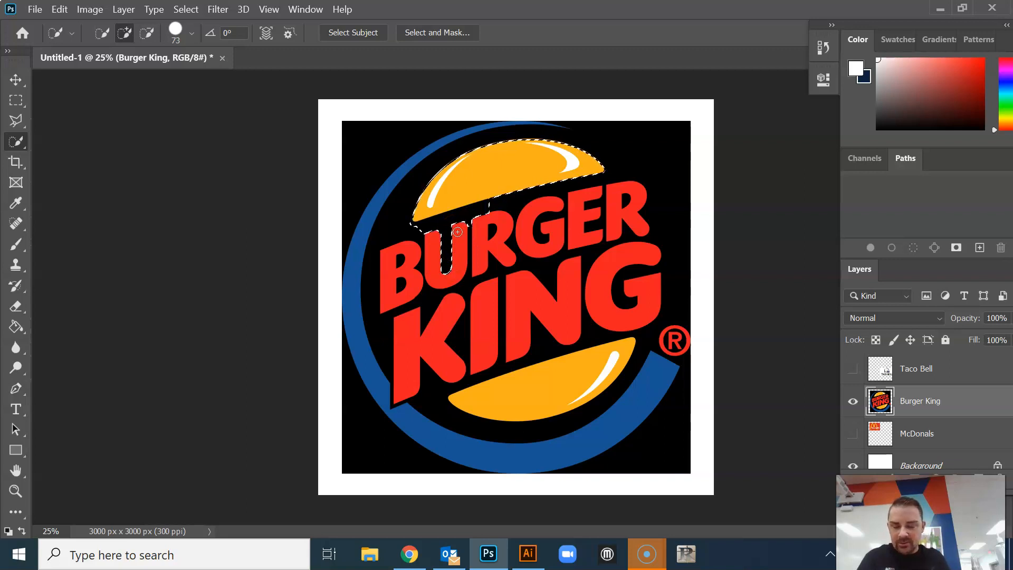
key("ctrl+d")
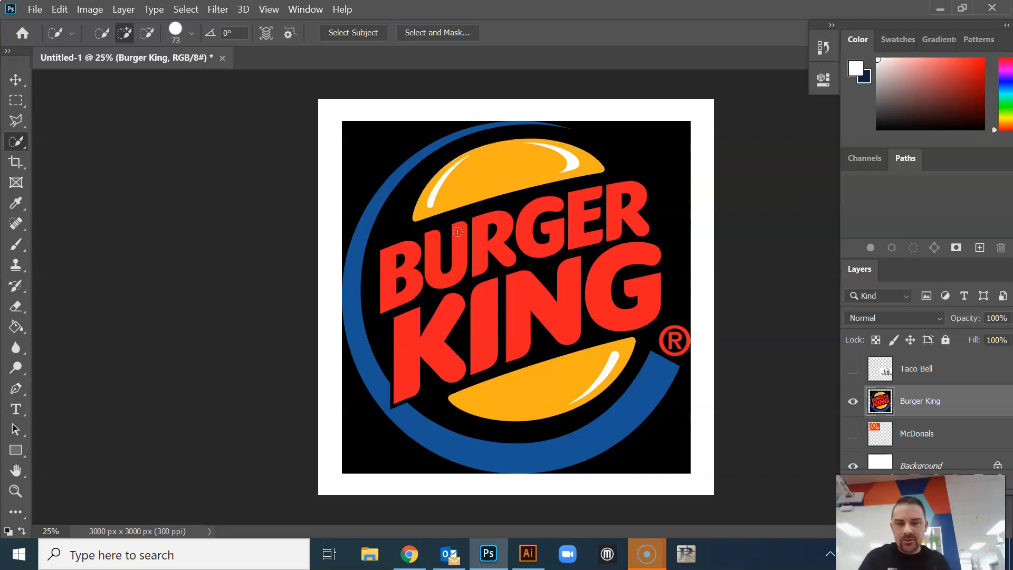
Try selecting the orange of the top and bottom buns alternately with the Magic Wand at tolerance 32 and clear the selection
right_click(11, 140)
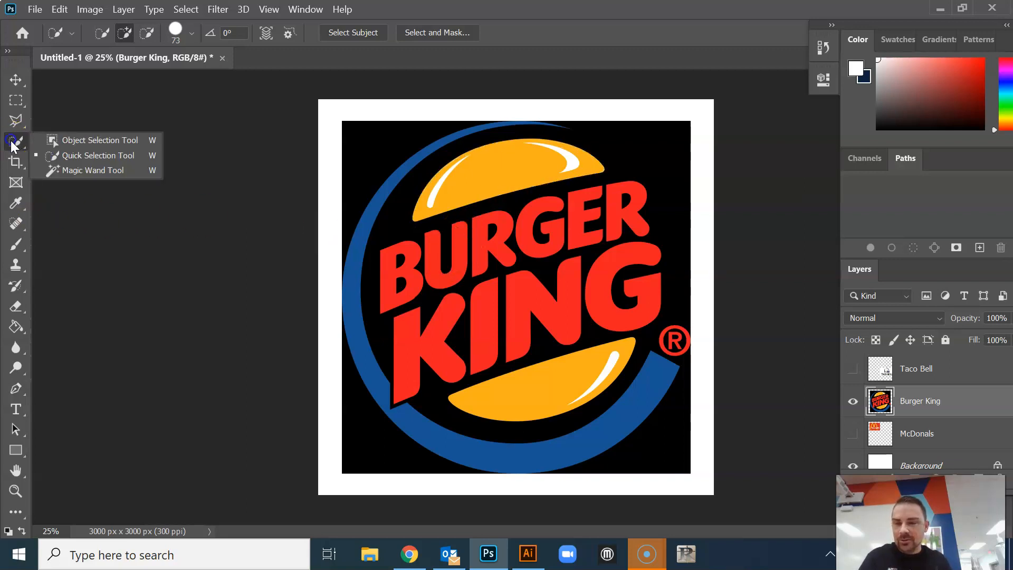
left_click(69, 168)
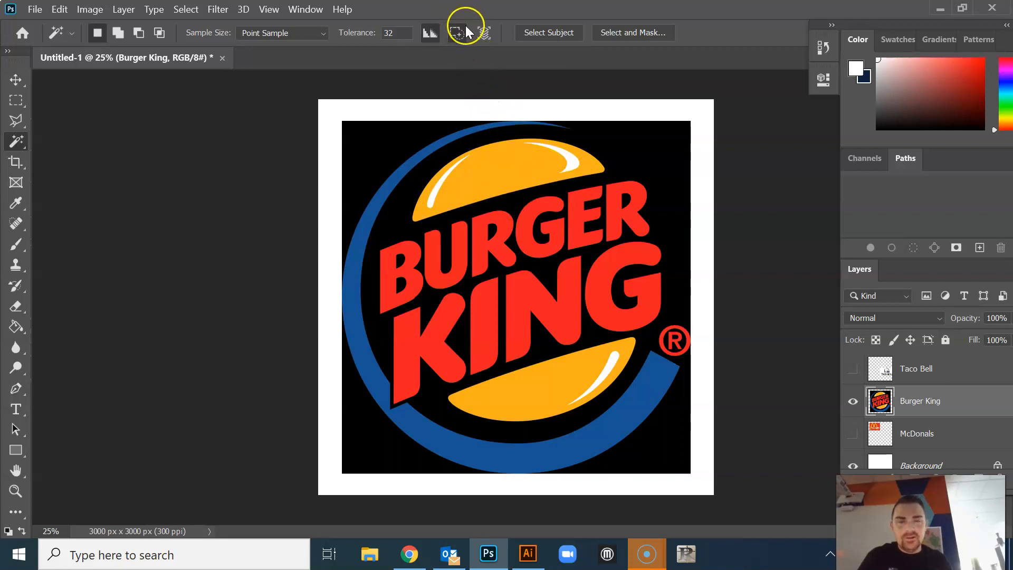
left_click(521, 163)
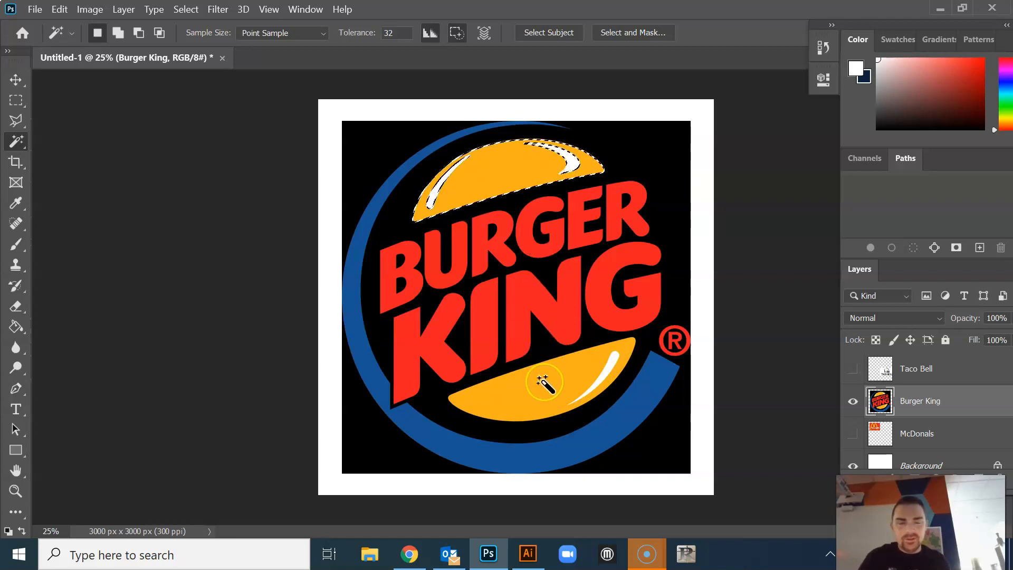
left_click(524, 375)
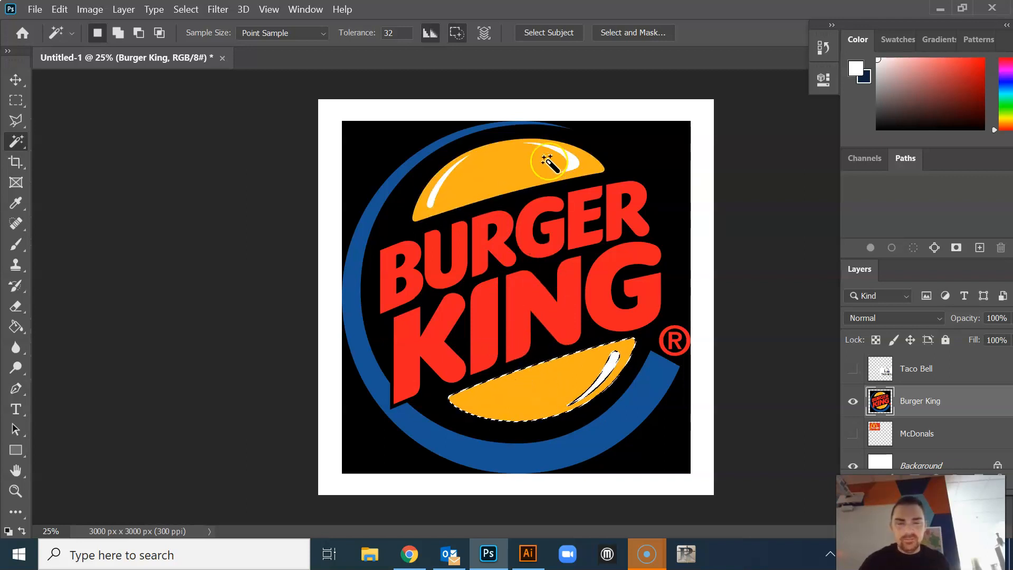
left_click(509, 169)
left_click(534, 389)
left_click(509, 158)
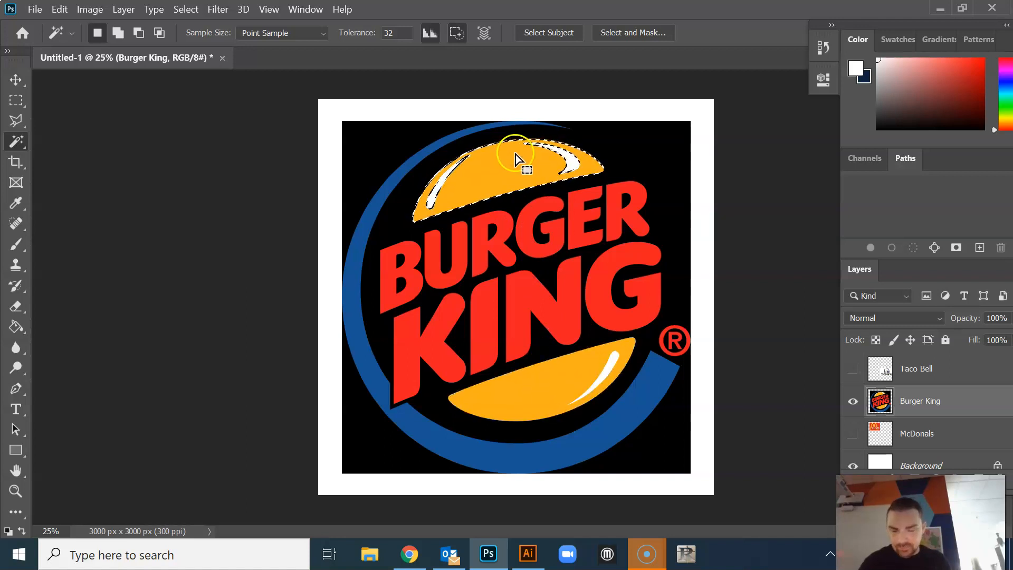
left_click(507, 142)
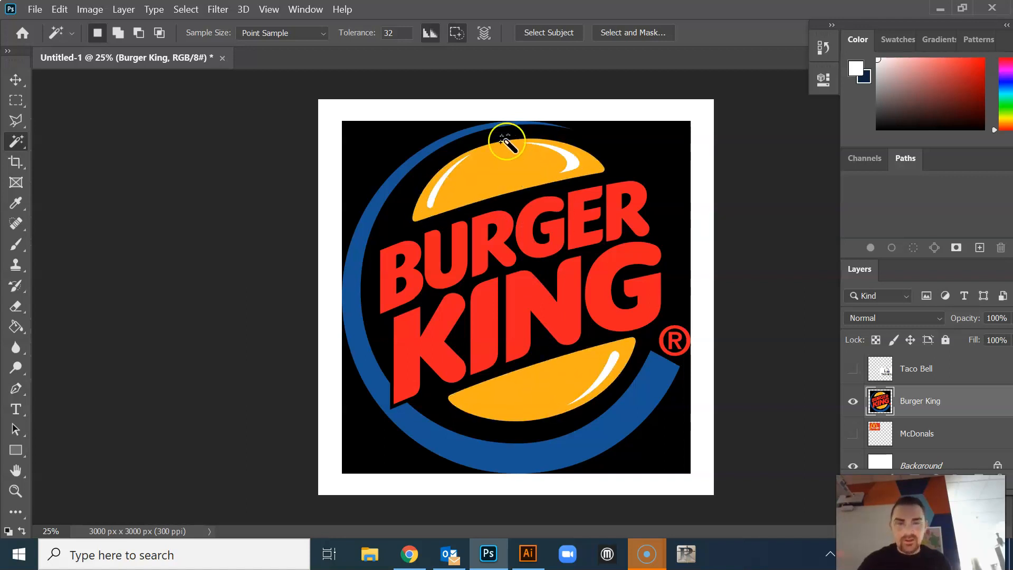
Turn off Contiguous for the Magic Wand, select the orange of both buns at once and clear the selection
left_click(457, 35)
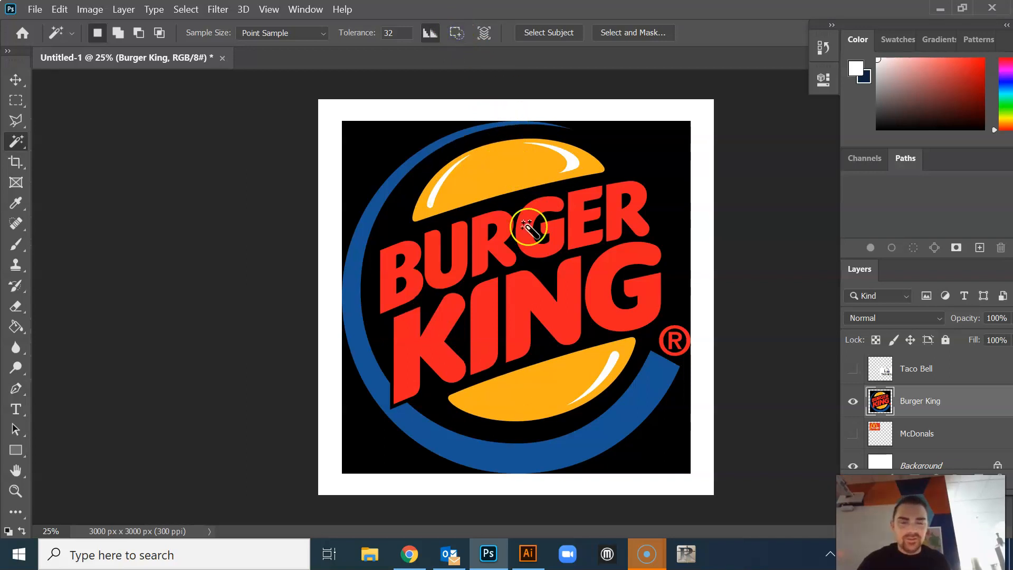
left_click(503, 173)
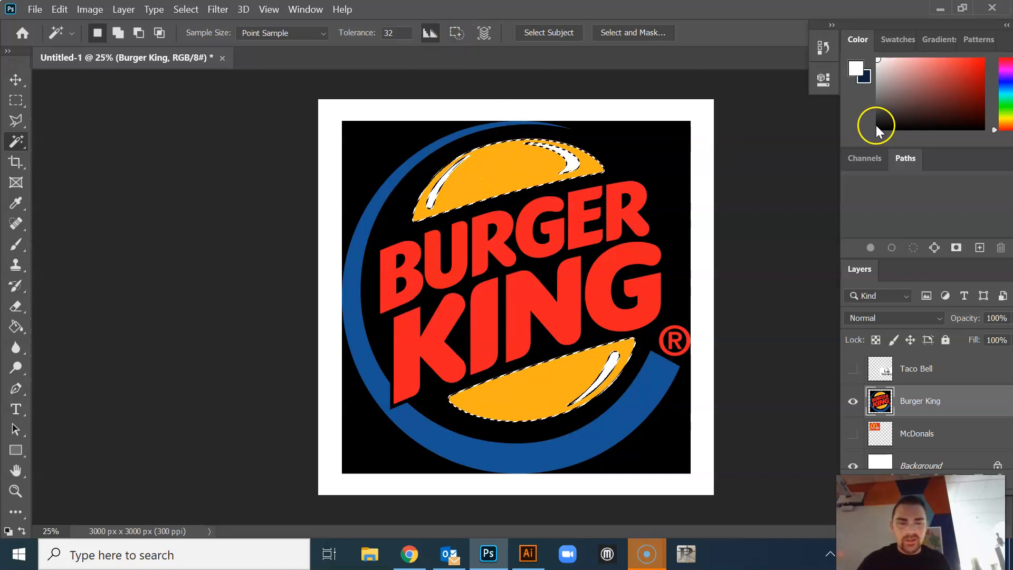
key("ctrl+d")
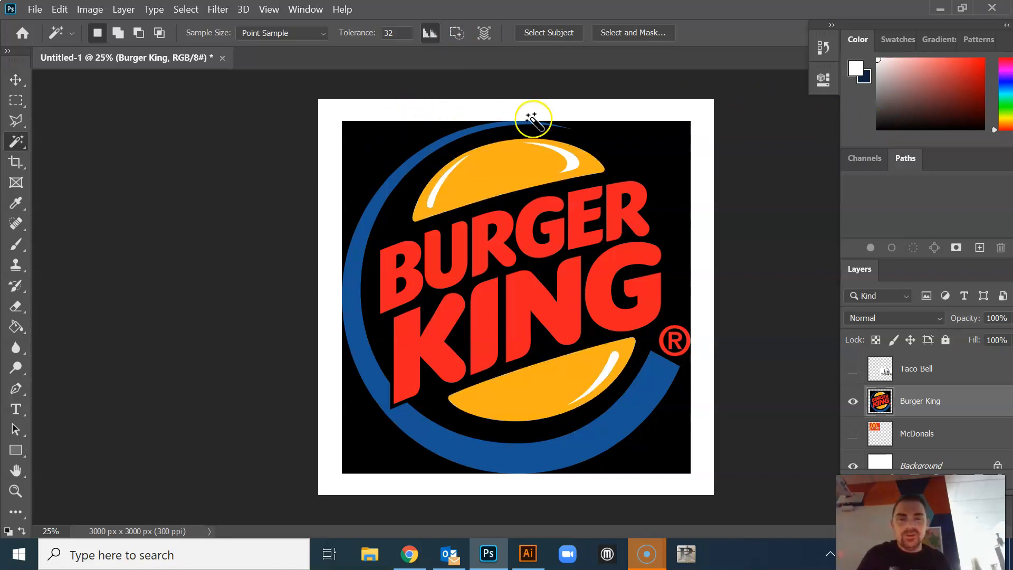
Select all the black background of the Burger King logo with the Magic Wand, delete it and deselect
left_click(644, 148)
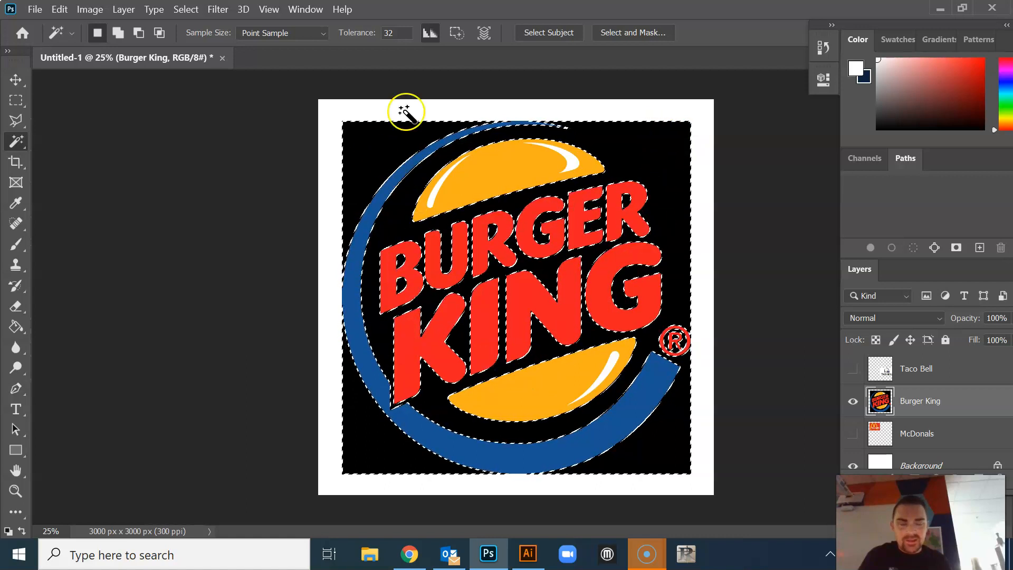
key("Delete")
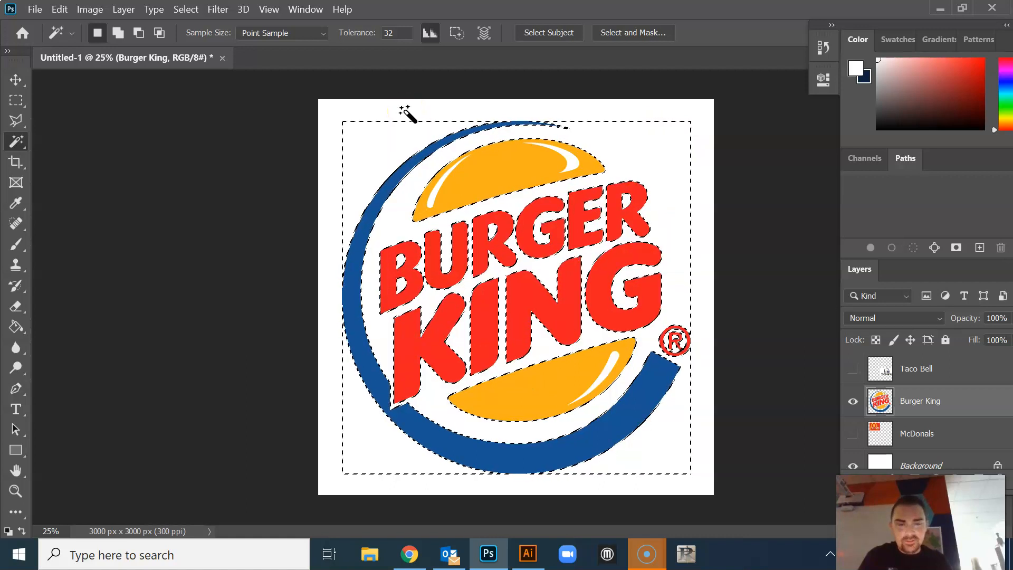
key("ctrl+d")
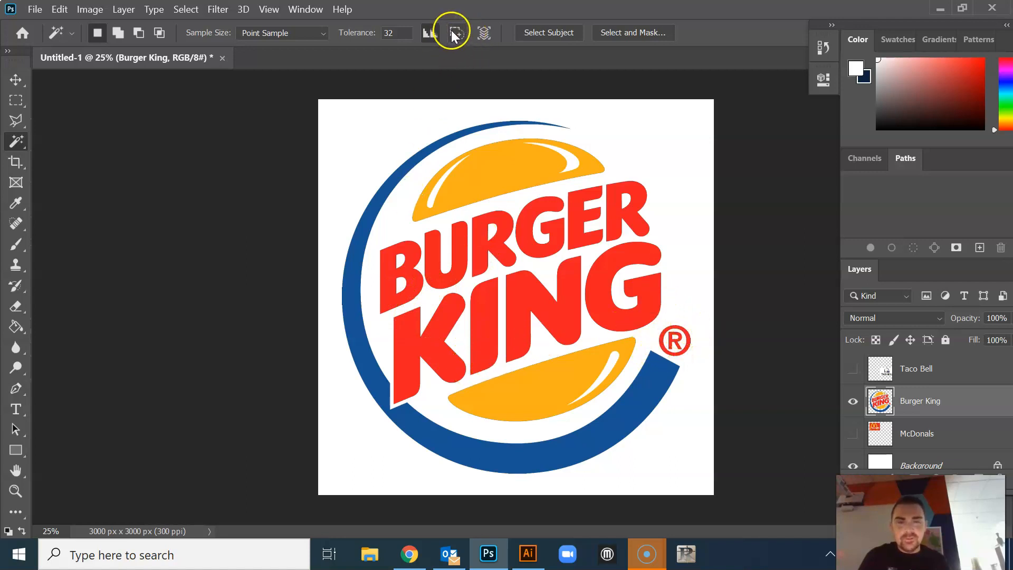
Try selecting the red G of KING with Contiguous on, then all red lettering with it off, and delete the lettering
left_click(601, 289)
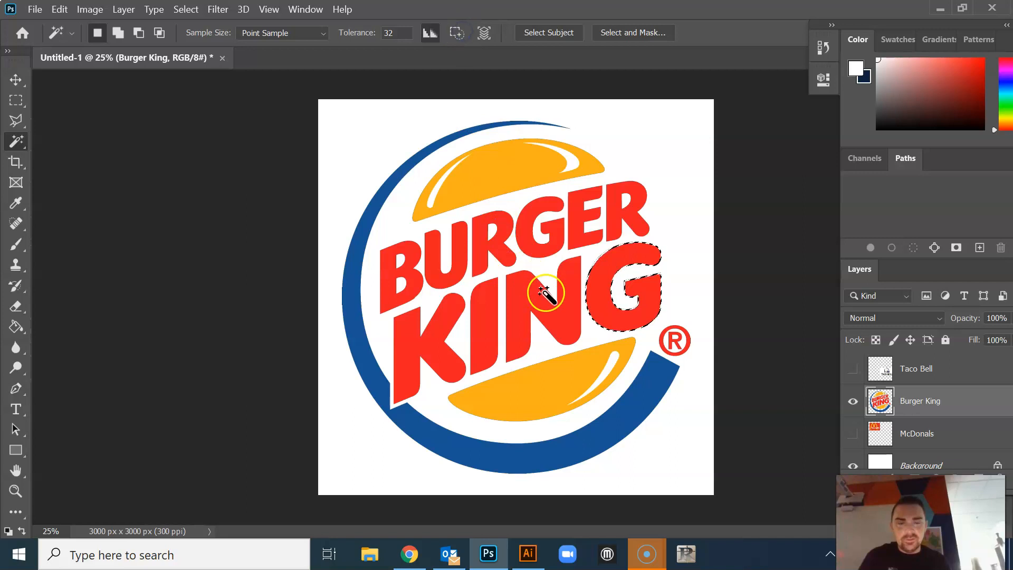
left_click(542, 304)
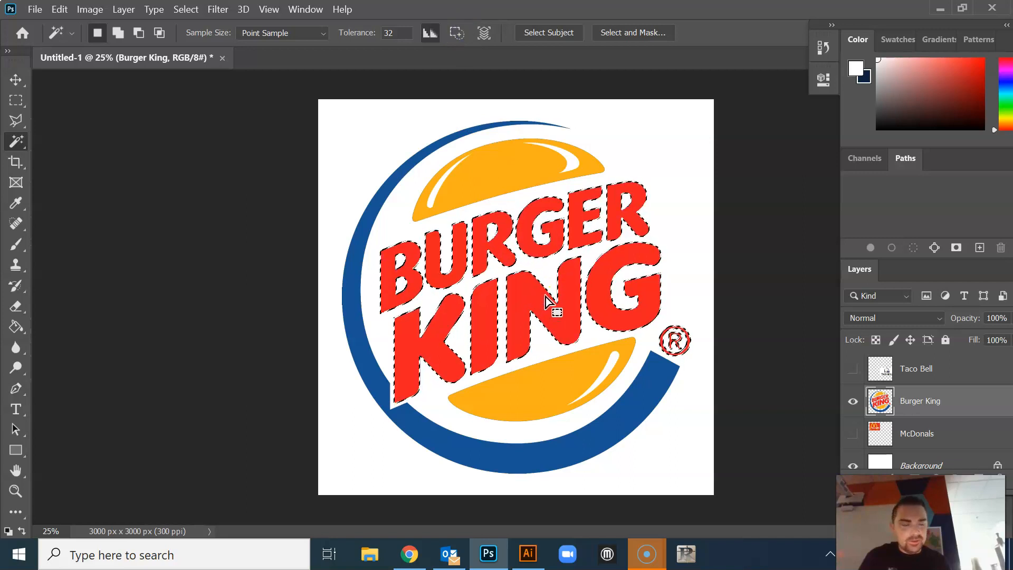
key("Delete")
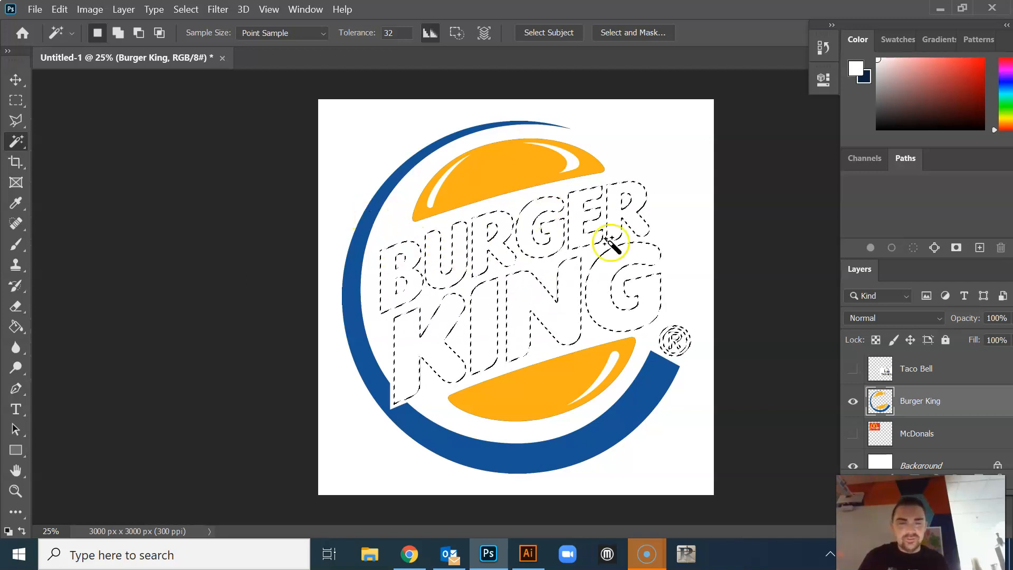
key("ctrl+d")
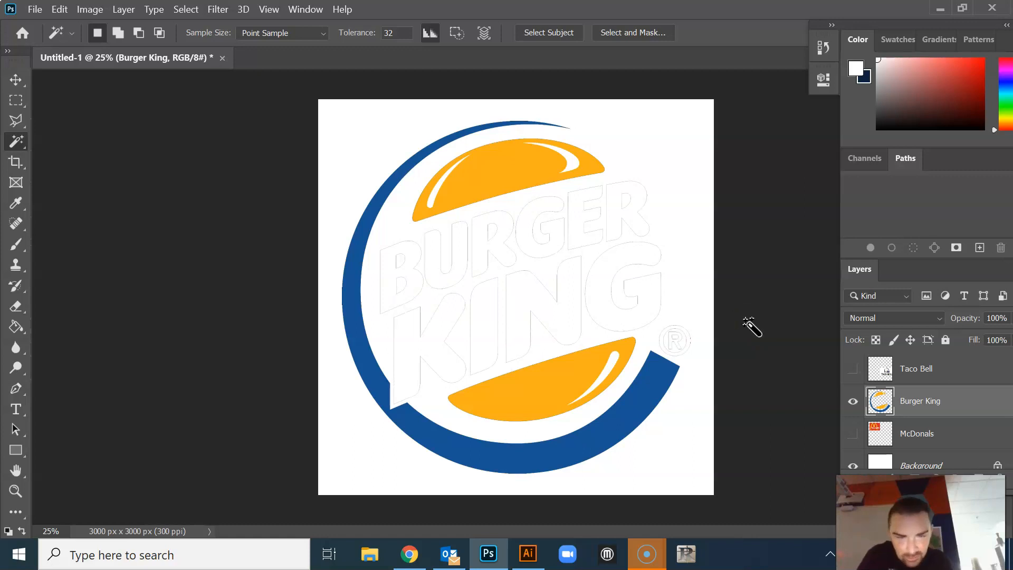
Inspect the leftover letter outlines up close, undo the deletion of the red lettering and clear the selection
scroll(585, 294, "up", 2)
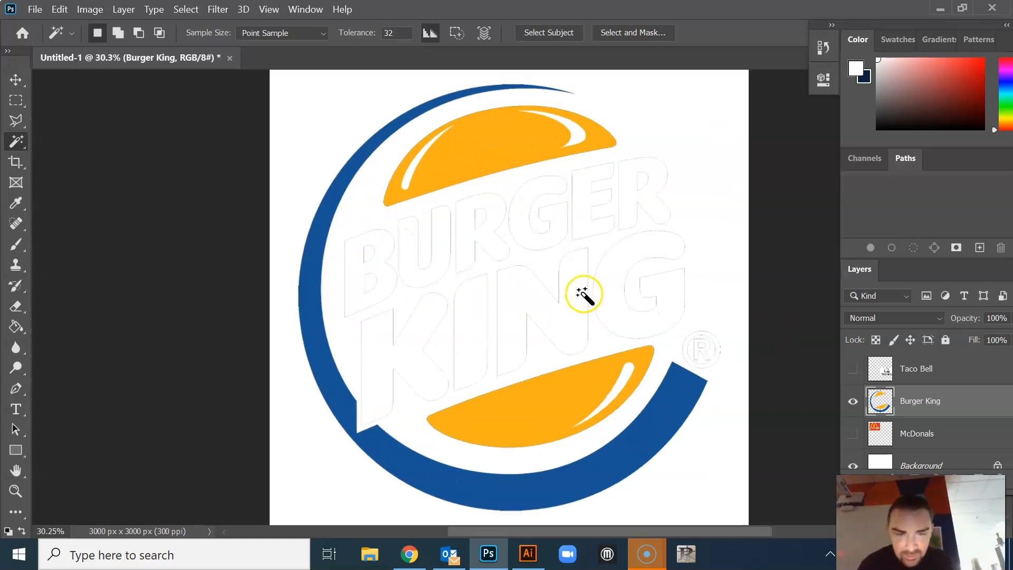
scroll(536, 282, "up", 6)
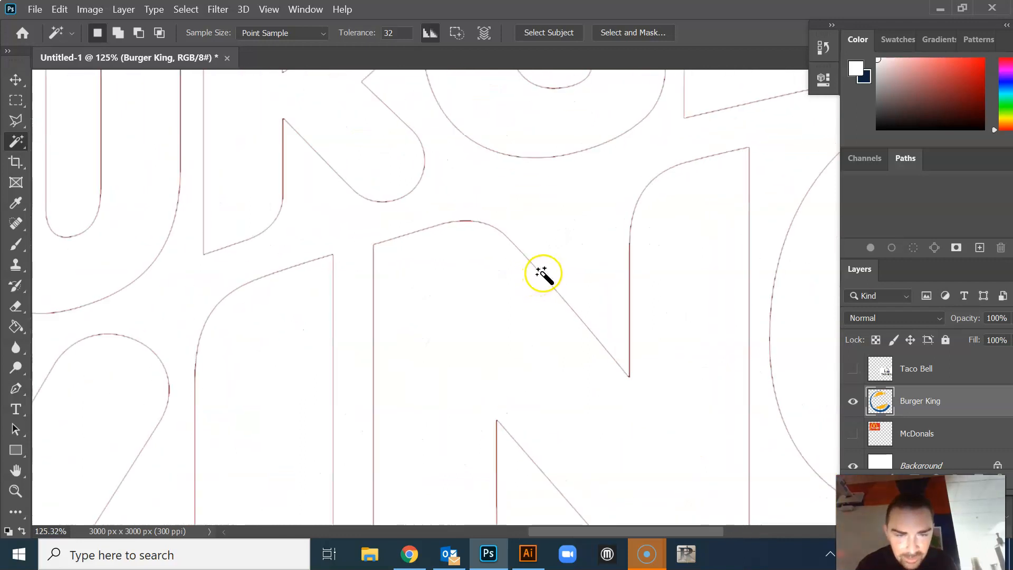
scroll(544, 273, "down", 5)
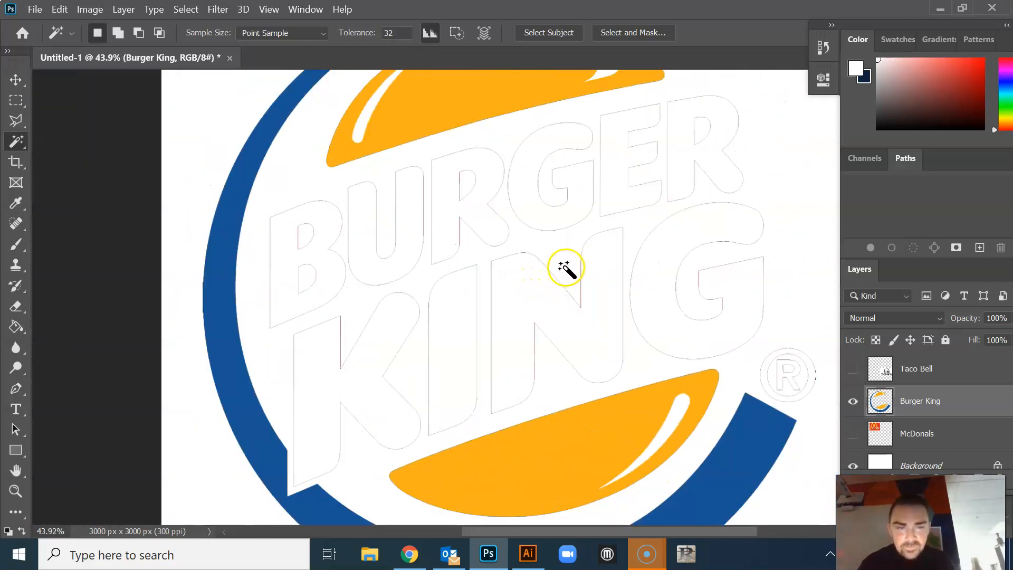
scroll(566, 268, "down", 3)
key("ctrl+z")
key("ctrl+d")
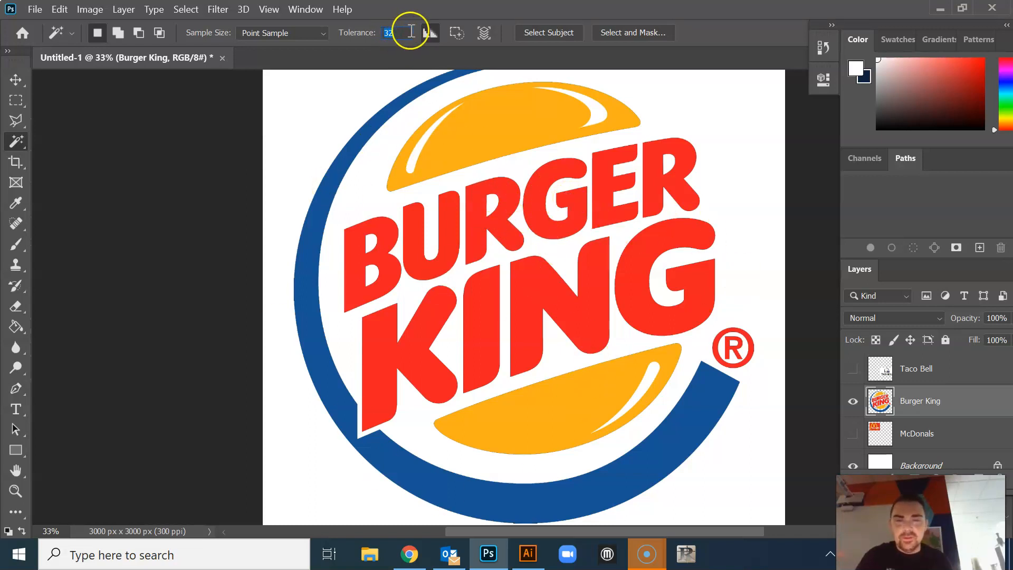
Set the Magic Wand tolerance to 75, select all the red lettering of the Burger King logo, delete it and deselect
type("75")
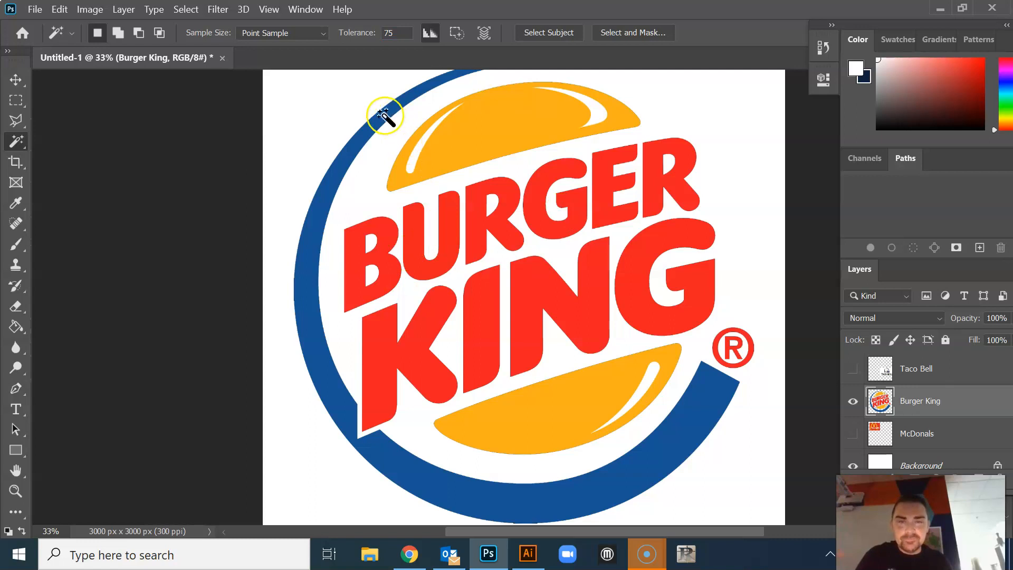
left_click(489, 227)
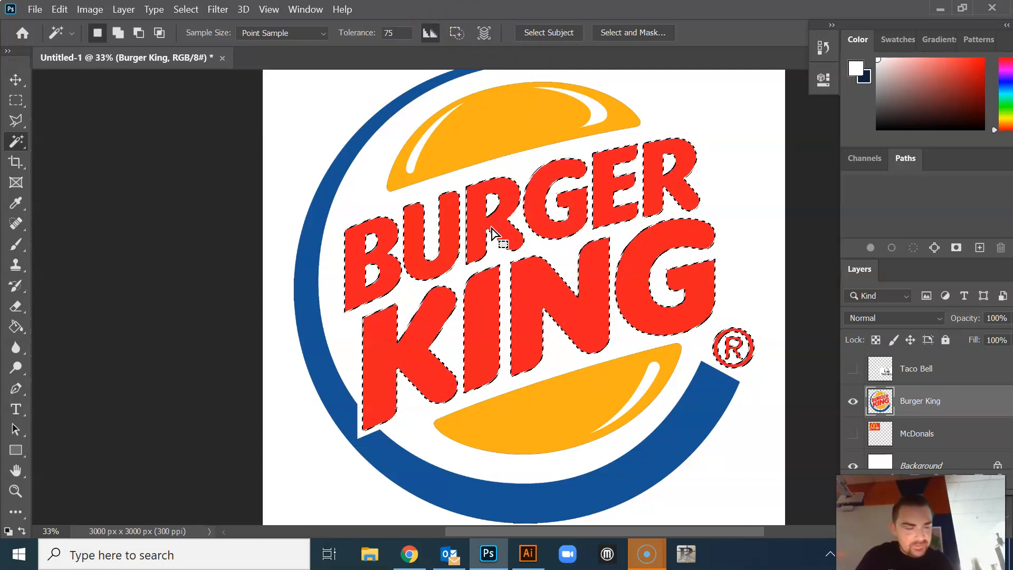
key("Delete")
key("ctrl+d")
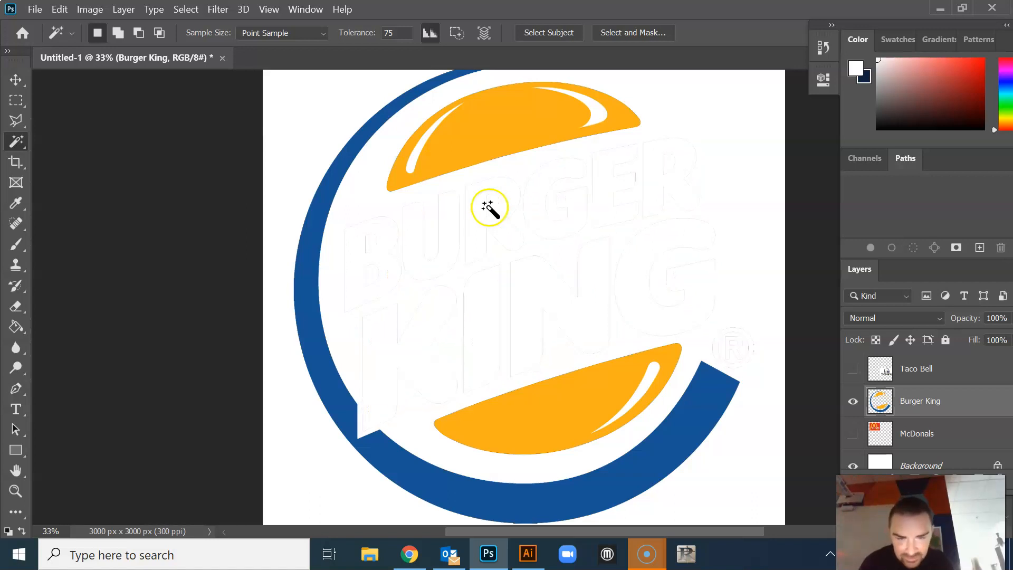
Select the thin outlines left around the erased letters with the Magic Wand, delete them and deselect
scroll(480, 265, "up", 3)
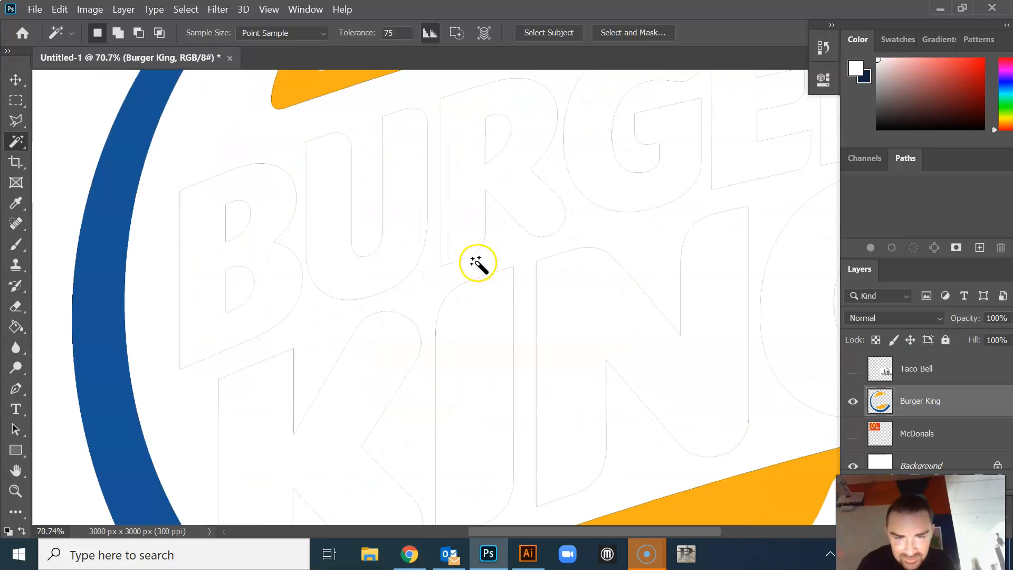
scroll(479, 259, "down", 3)
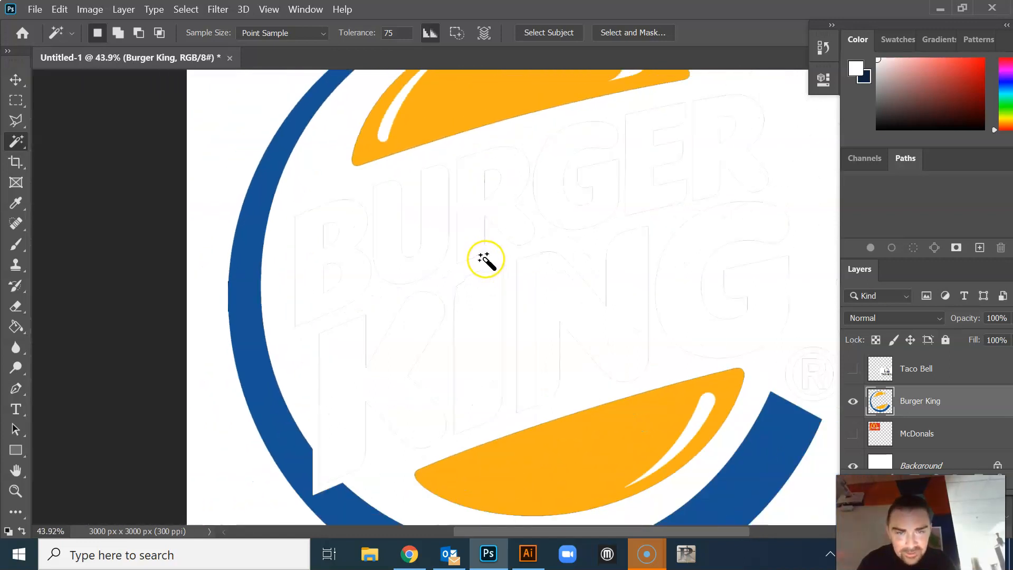
scroll(508, 263, "up", 10)
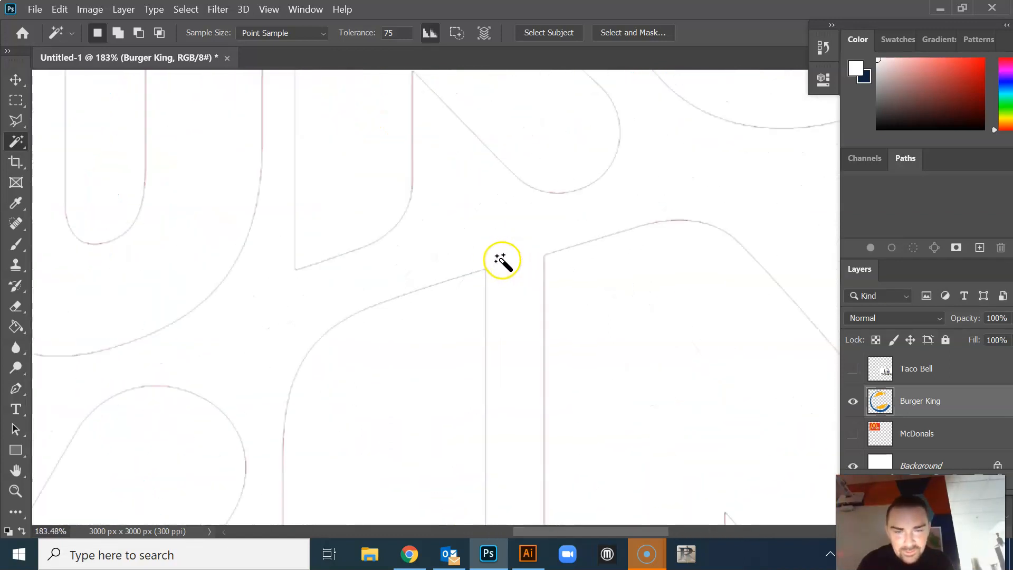
scroll(501, 258, "up", 3)
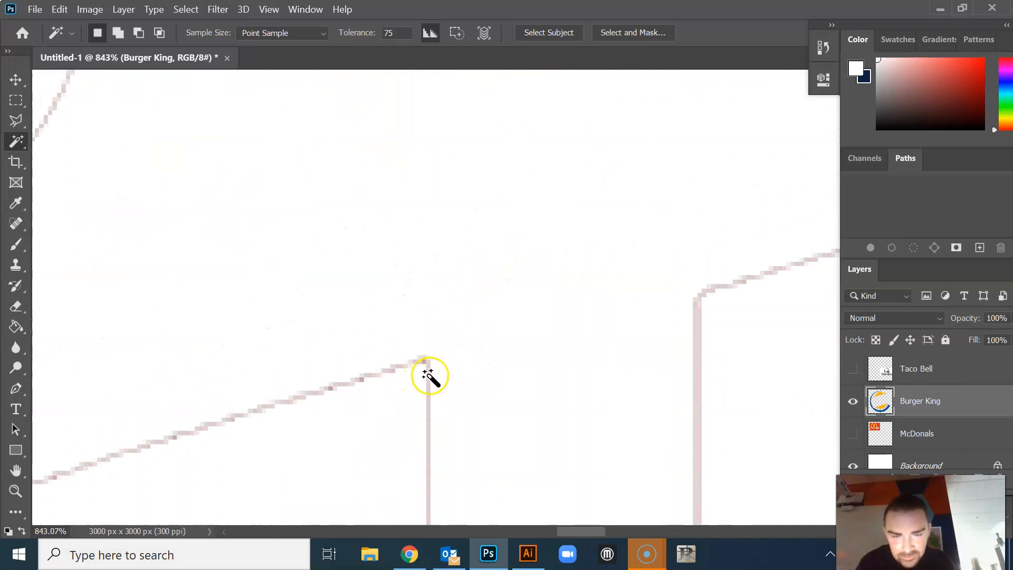
left_click(428, 379)
scroll(482, 324, "down", 3)
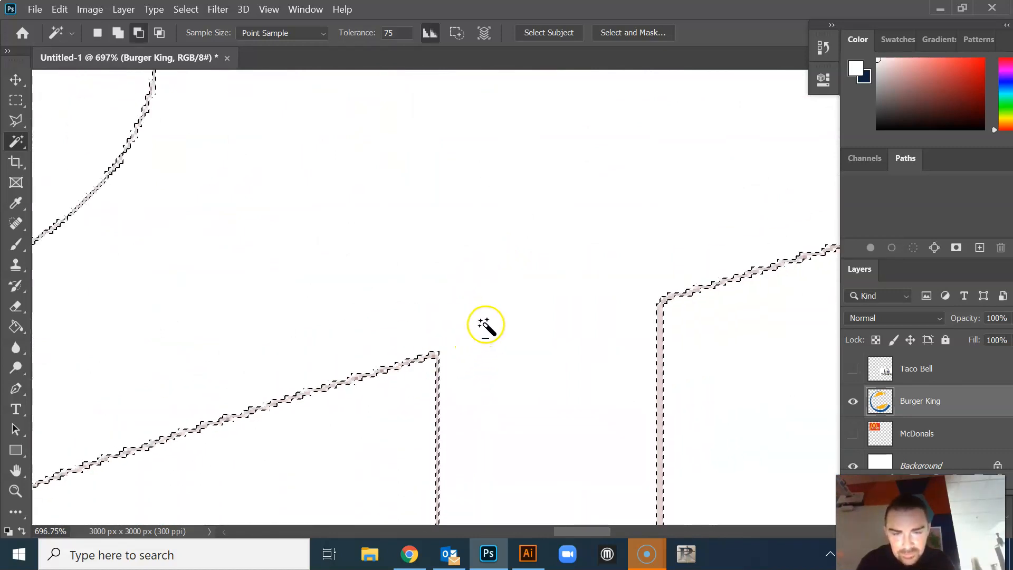
scroll(486, 323, "down", 8)
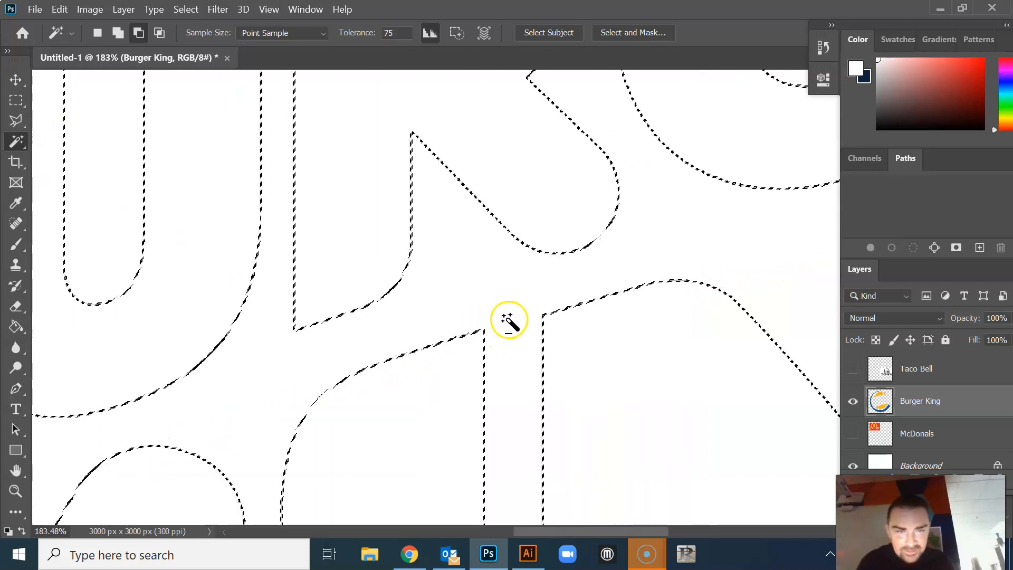
scroll(512, 320, "down", 5)
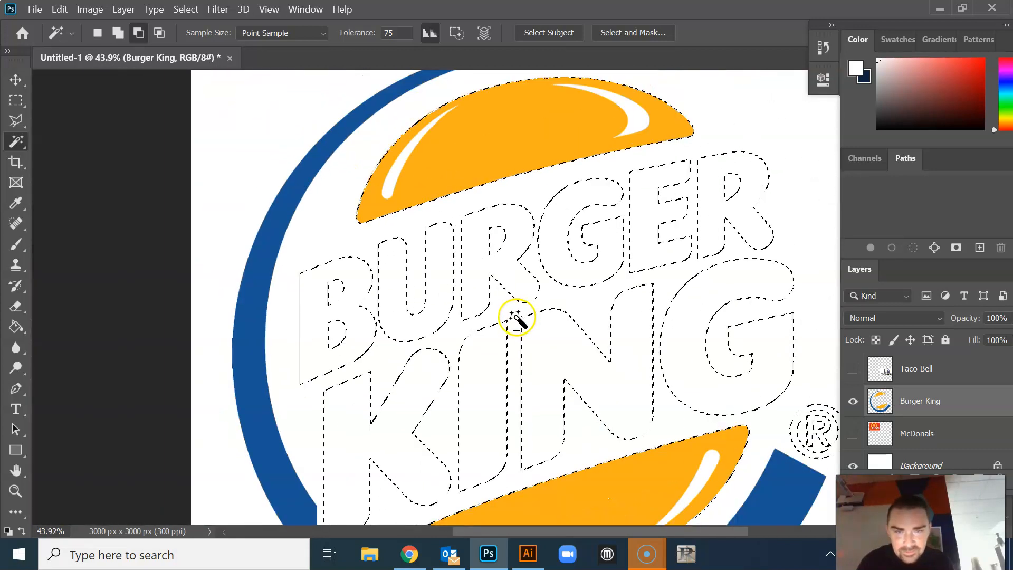
scroll(514, 315, "down", 1)
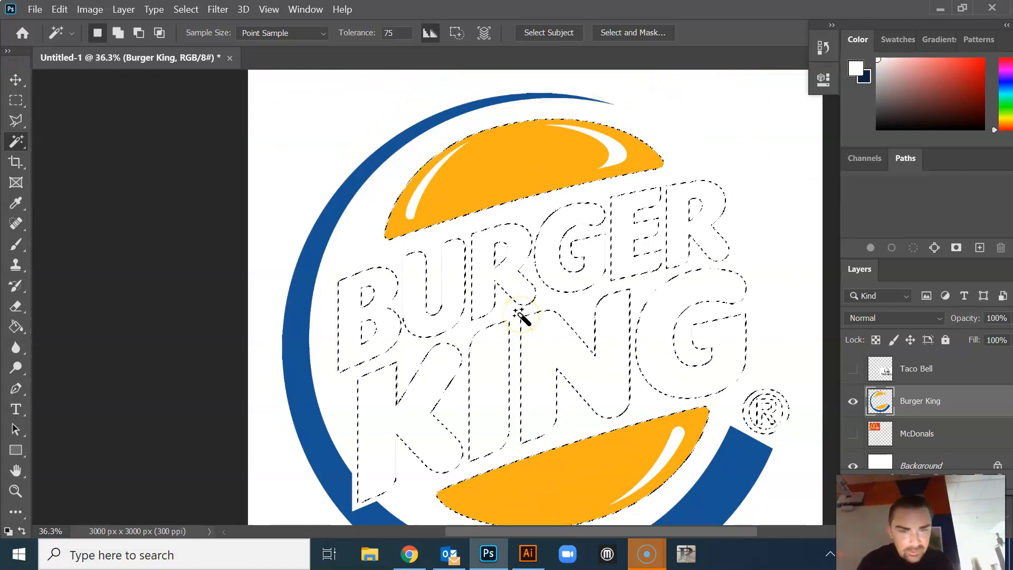
key("Delete")
key("ctrl+d")
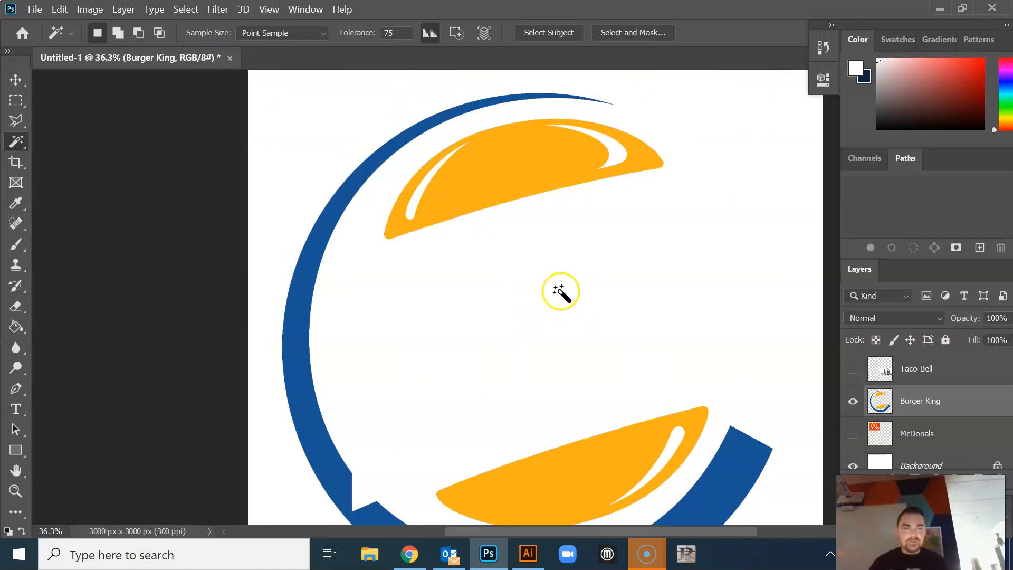
Show the McDonals layer above the Burger King layer and move its logo between the two buns
scroll(557, 291, "down", 2)
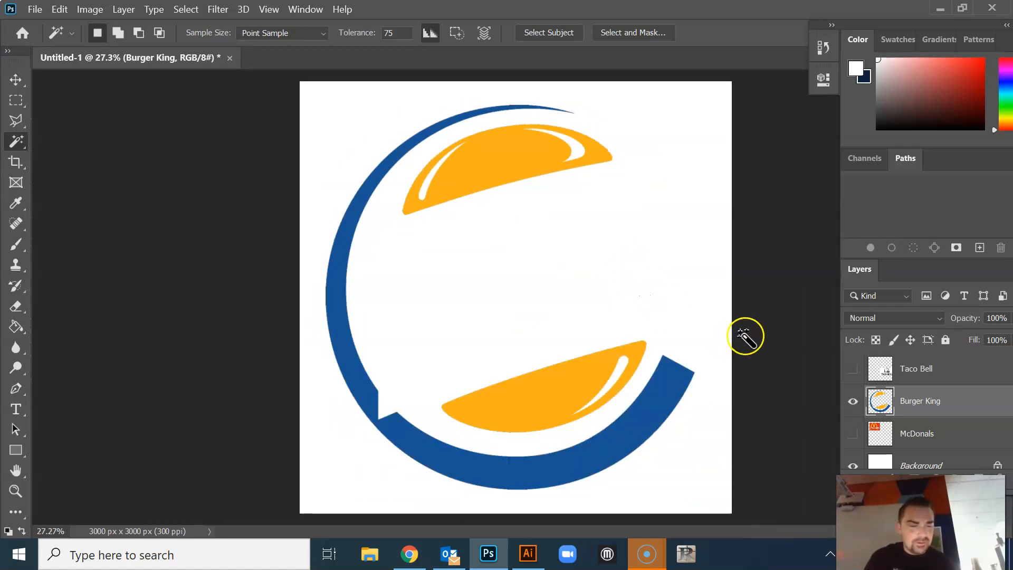
left_click(854, 434)
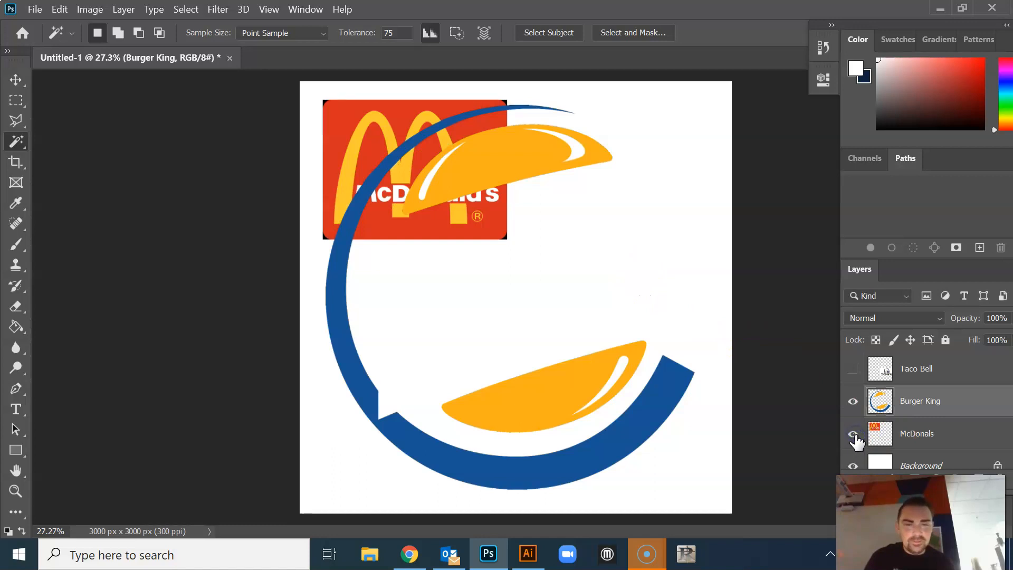
left_click(928, 434)
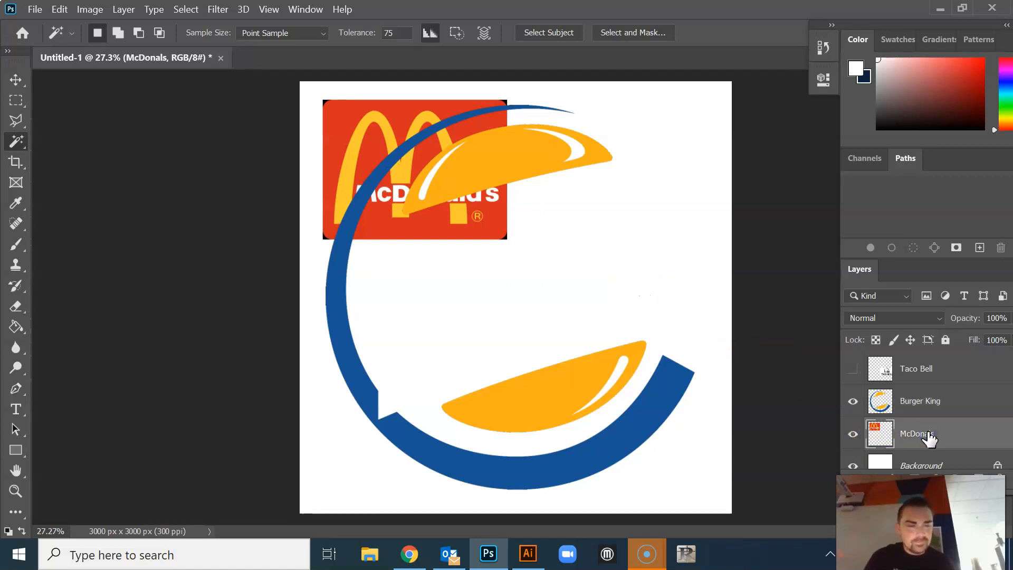
left_click_drag(930, 437, 927, 385)
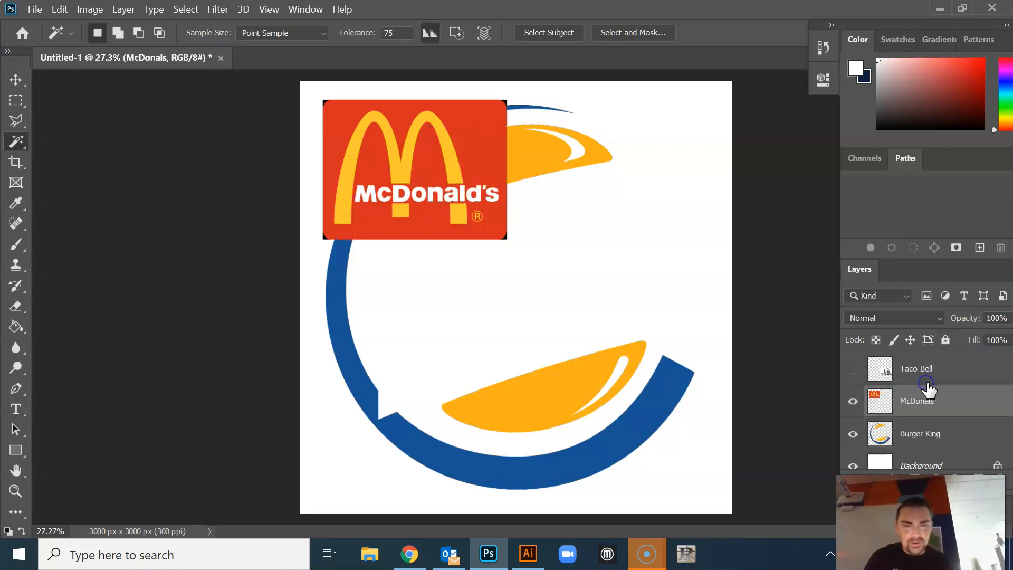
left_click(16, 79)
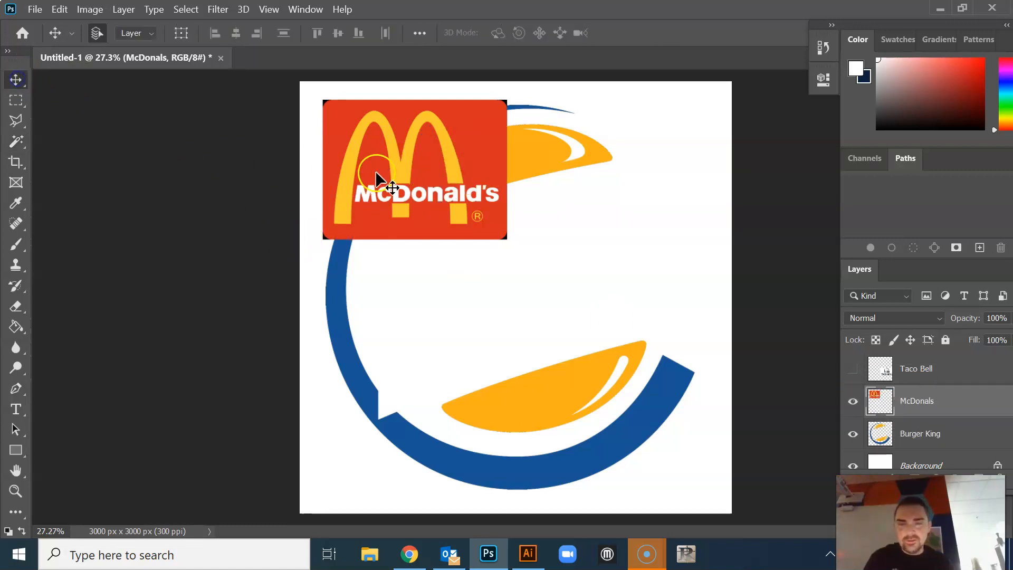
left_click_drag(391, 175, 502, 270)
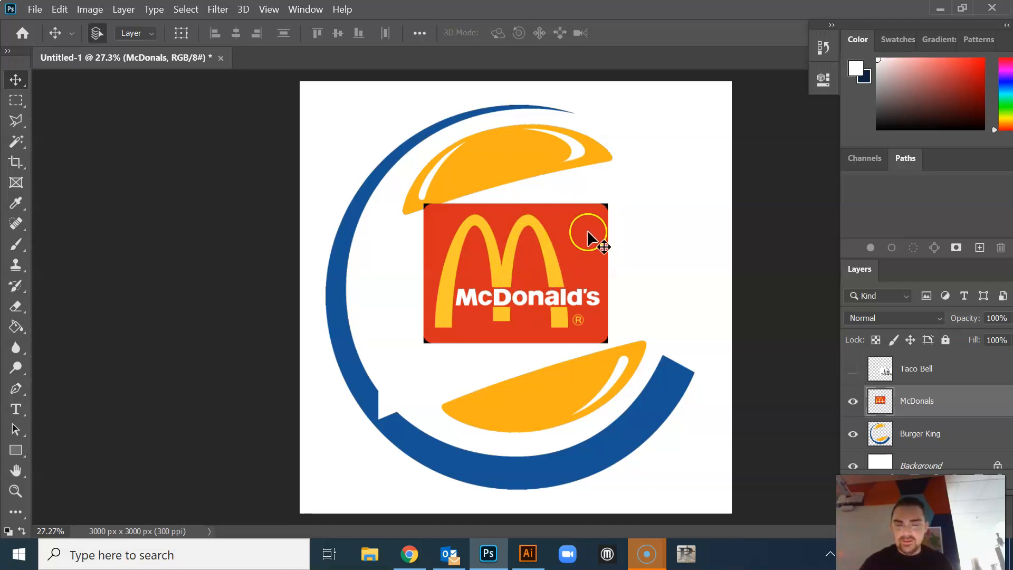
Sample the McDonald's logo's red as the foreground colour and select its red background with the Magic Wand at tolerance 75
left_click(16, 205)
left_click(491, 213)
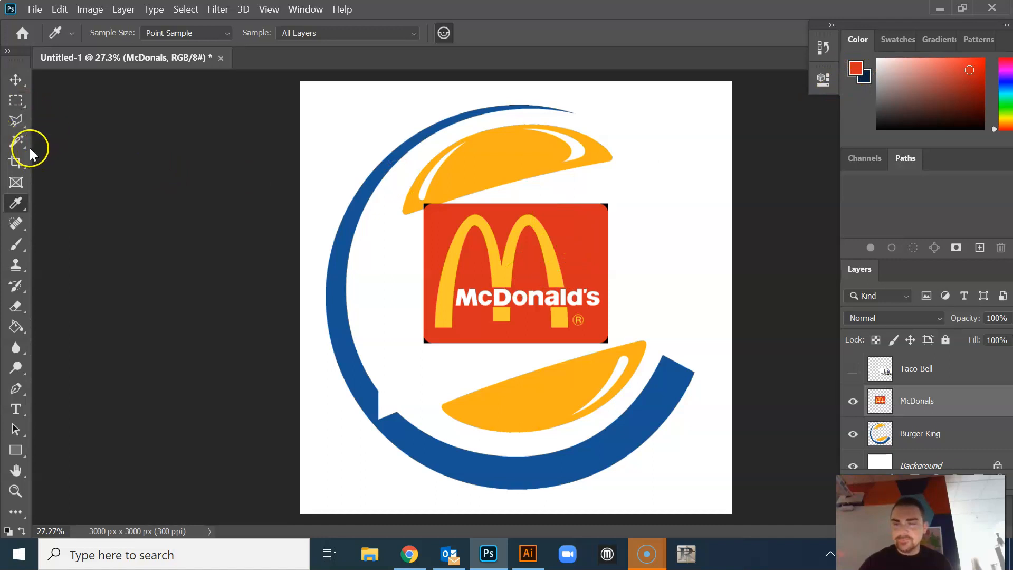
left_click(16, 141)
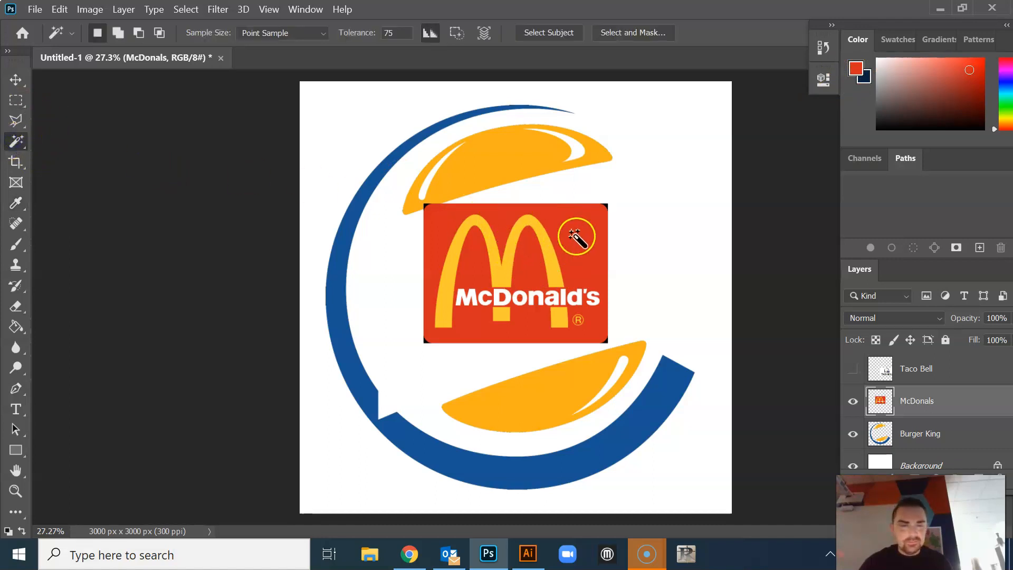
left_click(588, 235)
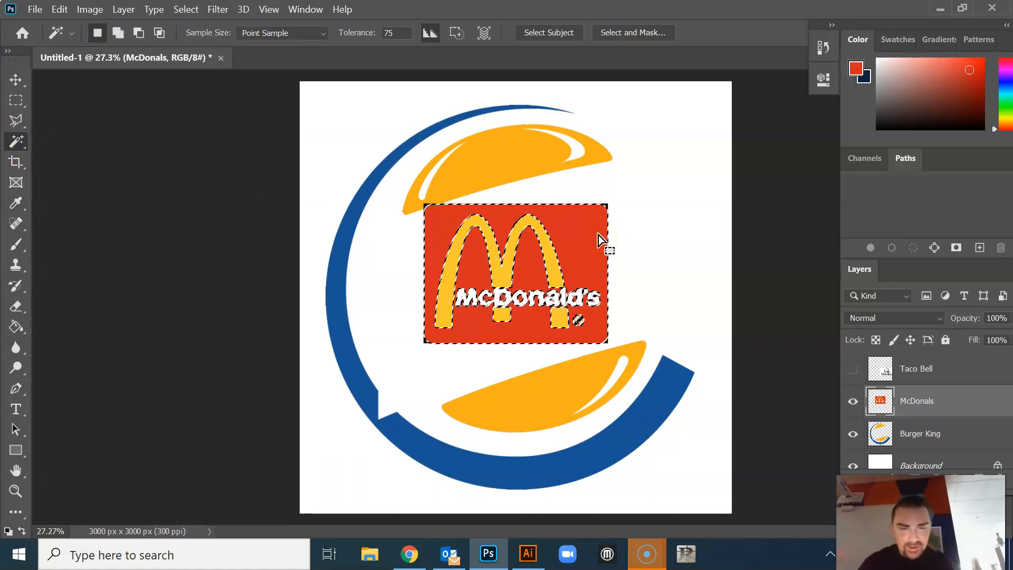
Delete the selected red background and the leftover black corners of the McDonald's logo, clearing the selection
key("Delete")
key("ctrl+d")
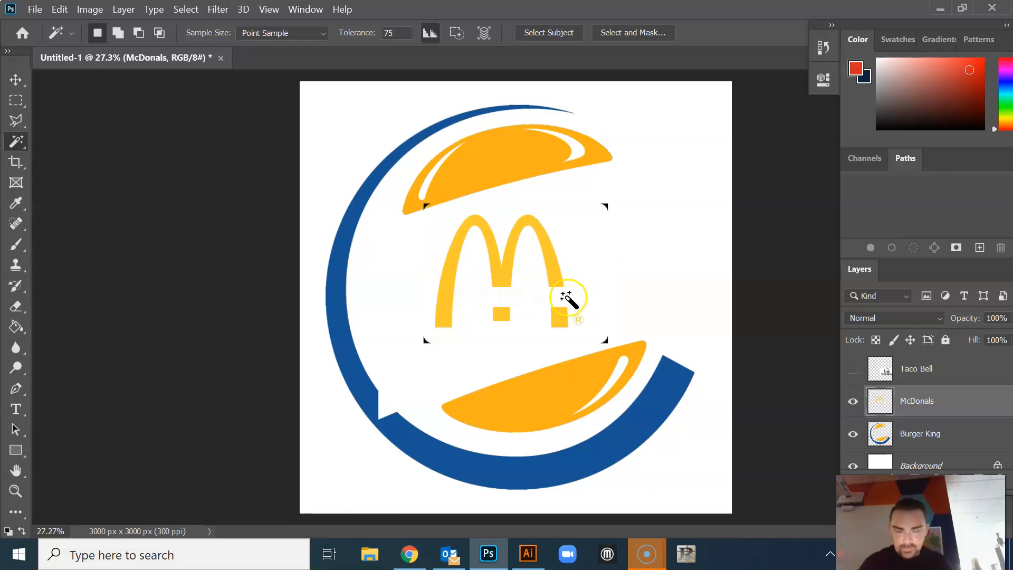
scroll(645, 350, "up", 1)
scroll(645, 349, "up", 4)
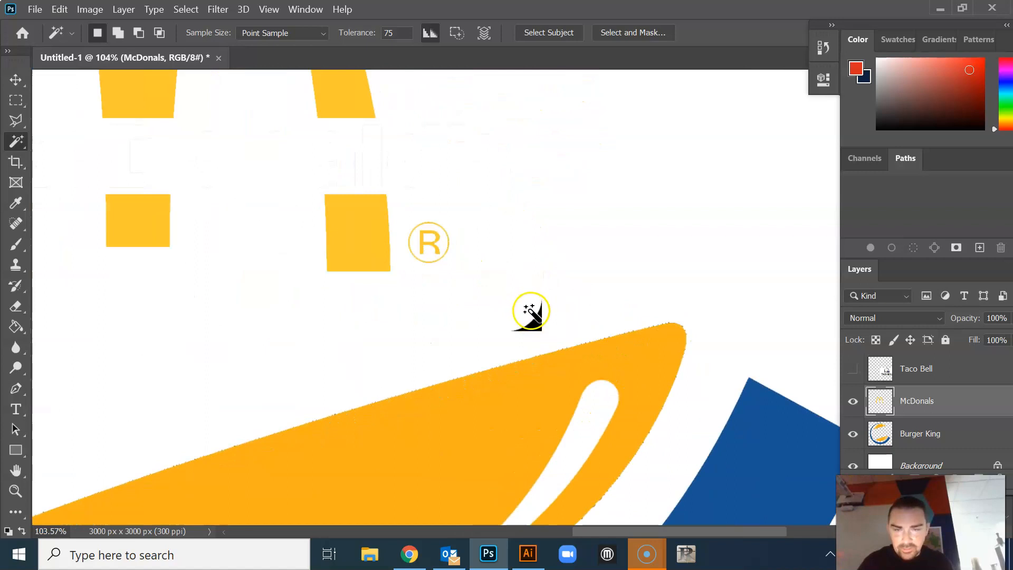
scroll(527, 312, "up", 1)
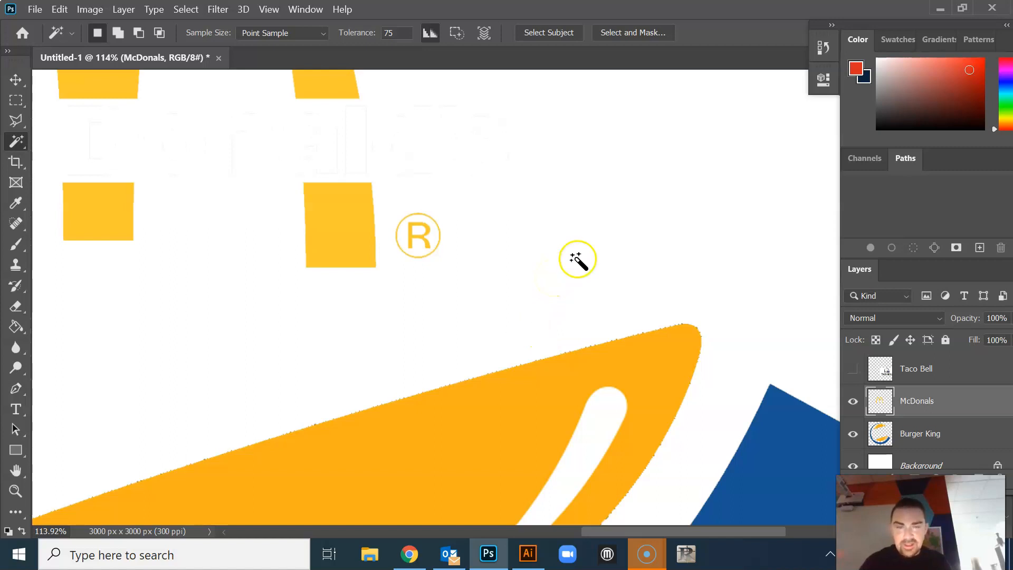
Select the registered mark beside the golden arches with the Rectangular Marquee tool and delete it
scroll(424, 204, "up", 1)
scroll(427, 204, "up", 7)
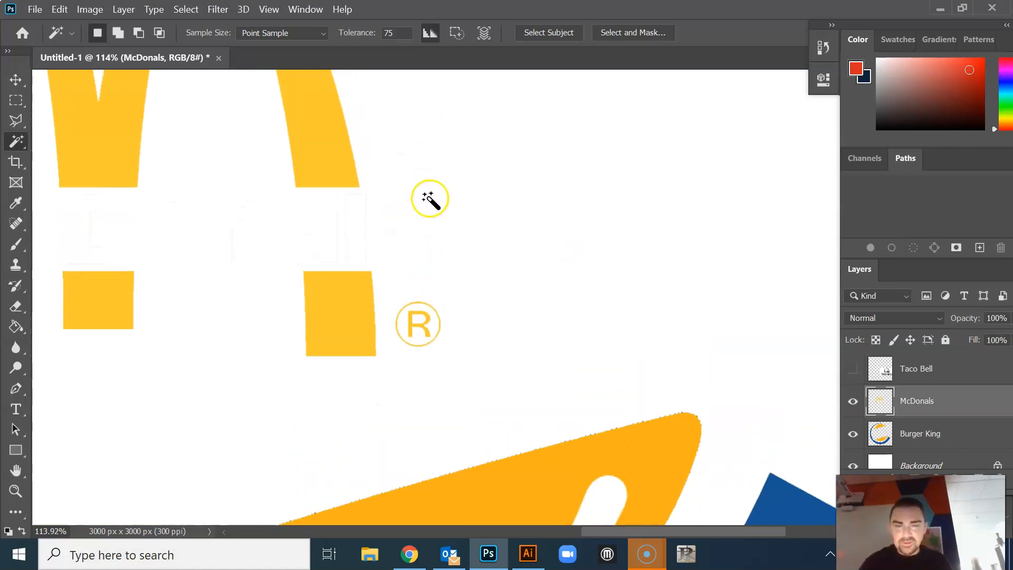
scroll(439, 191, "down", 1)
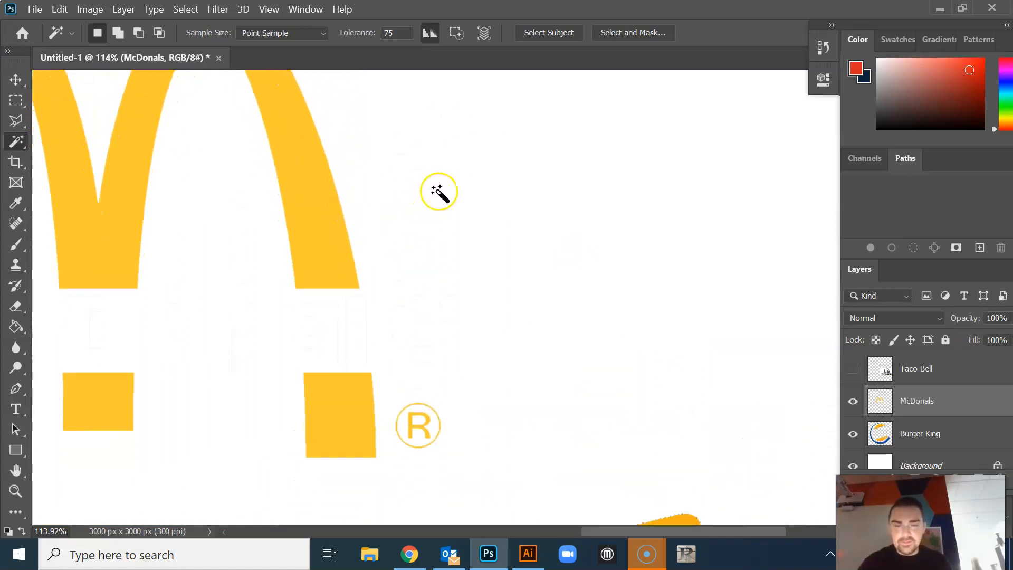
left_click(419, 425)
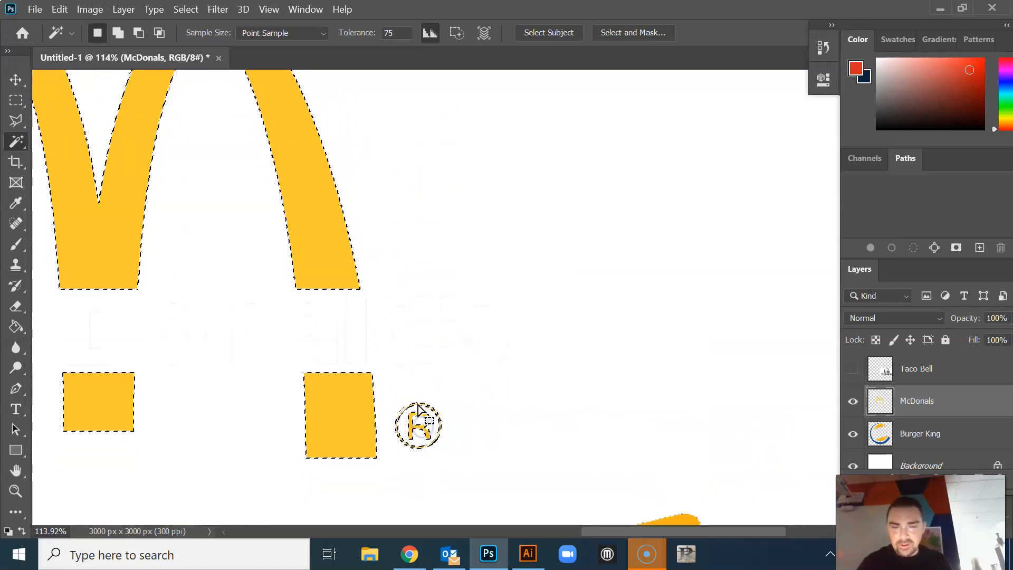
key("ctrl+d")
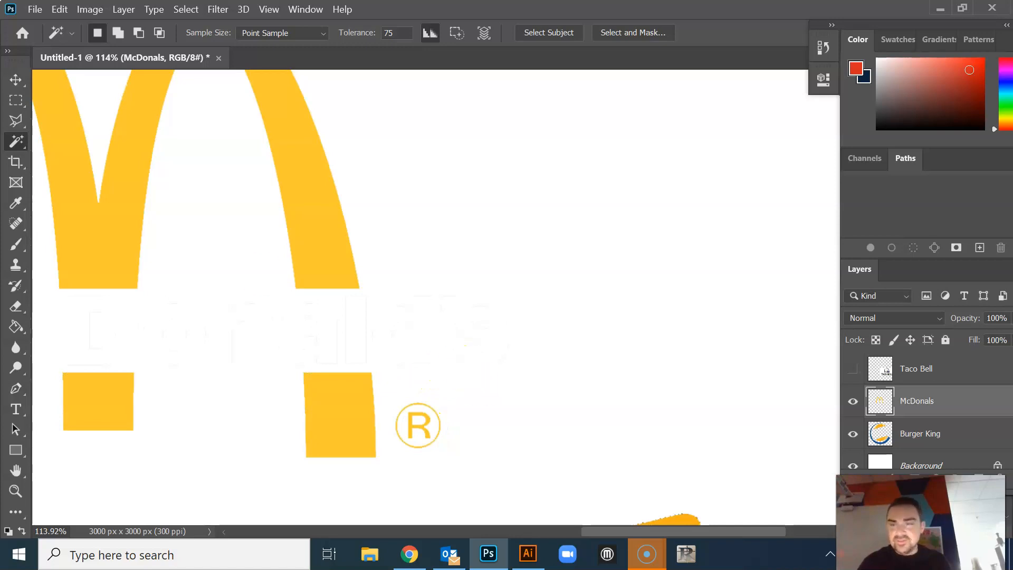
left_click(16, 100)
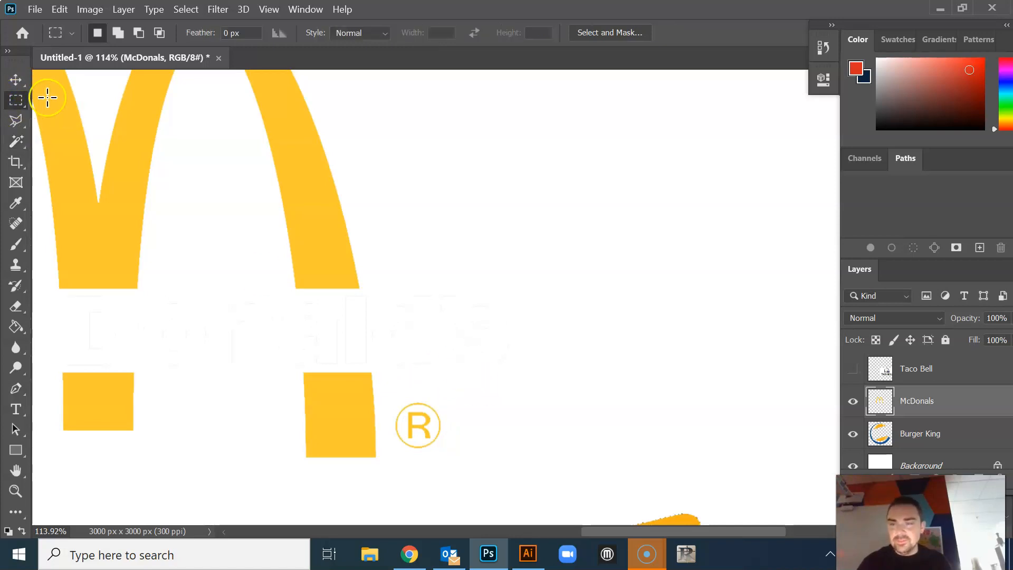
left_click_drag(388, 387, 472, 469)
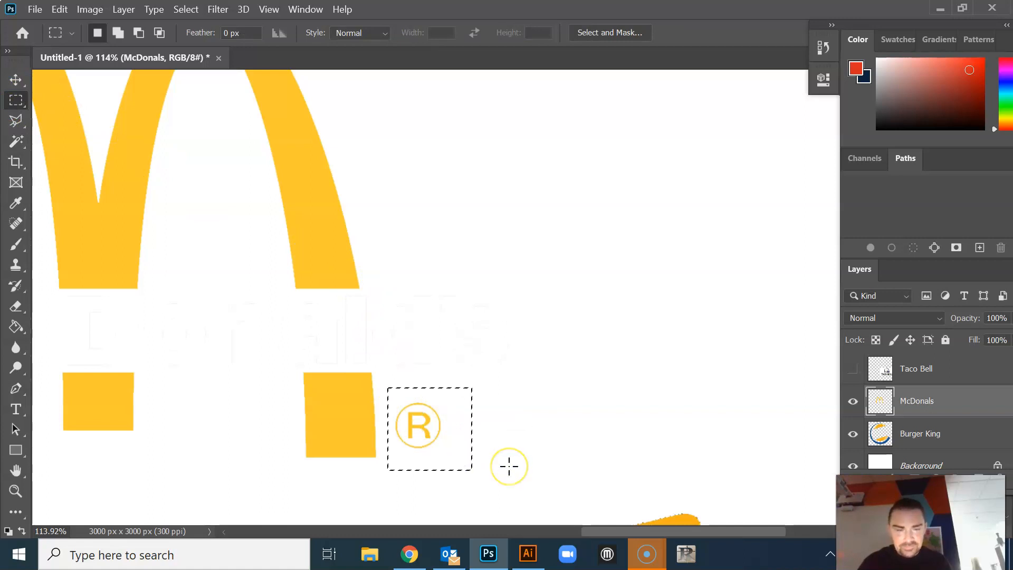
key("Delete")
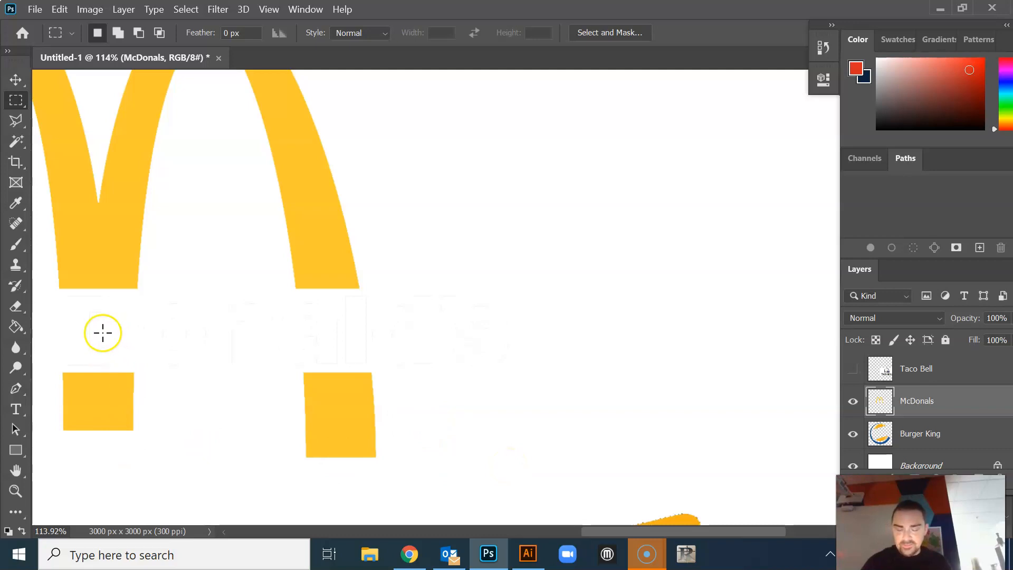
Turn off contiguous filling for the Paint Bucket and fill all pieces of the golden arches with the red foreground colour
scroll(102, 325, "down", 6)
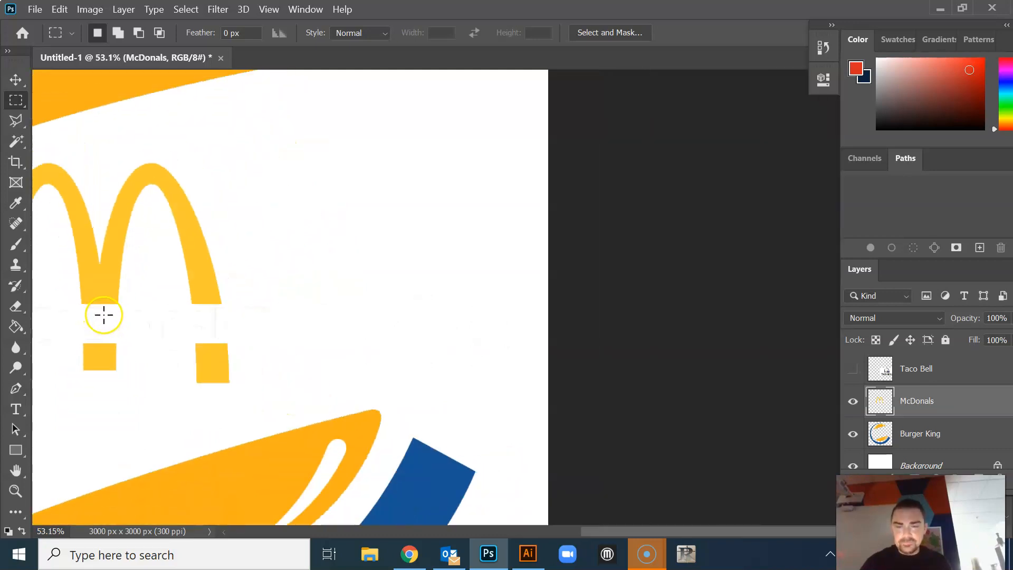
scroll(106, 314, "down", 3)
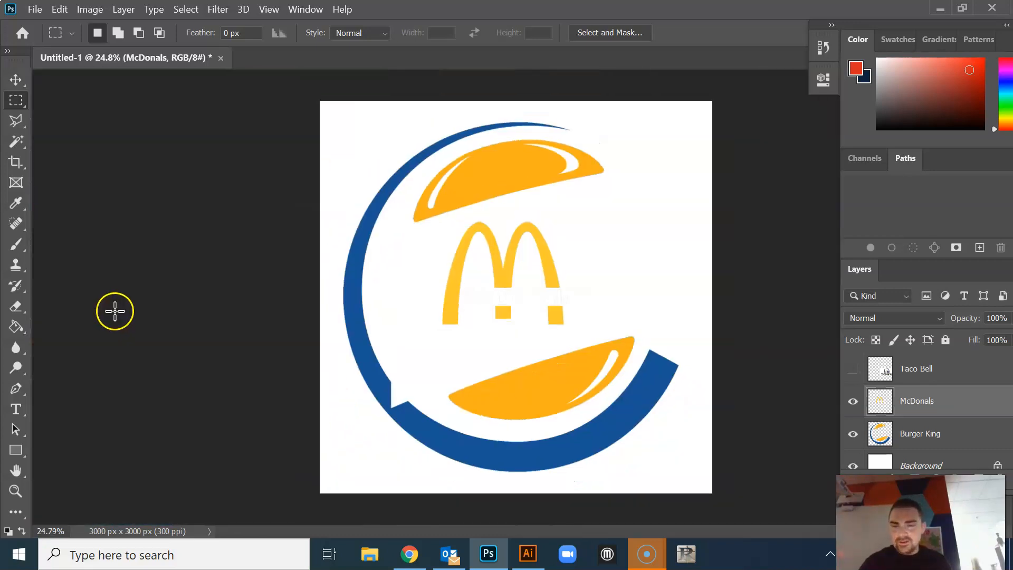
scroll(526, 271, "up", 2)
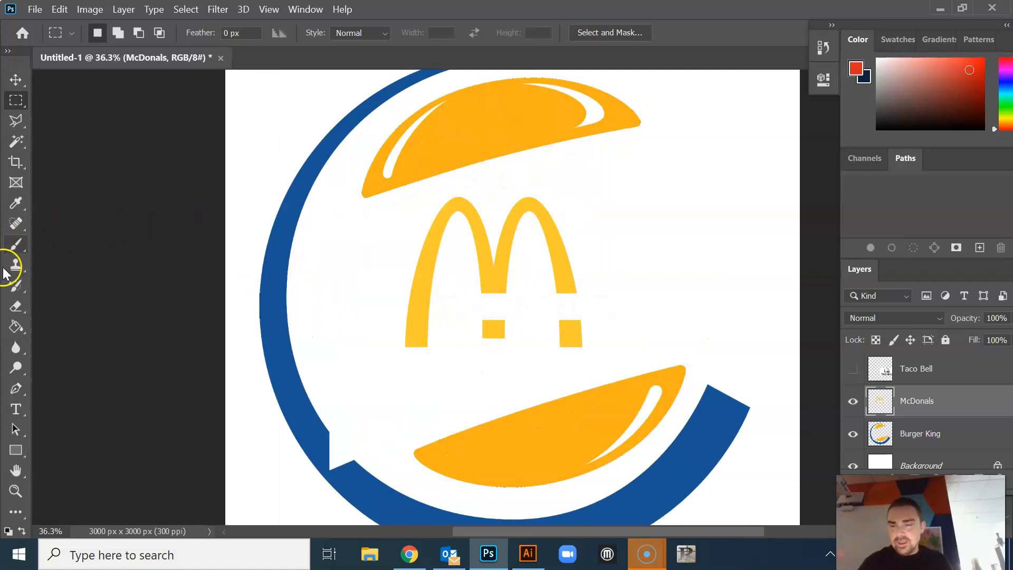
left_click(16, 327)
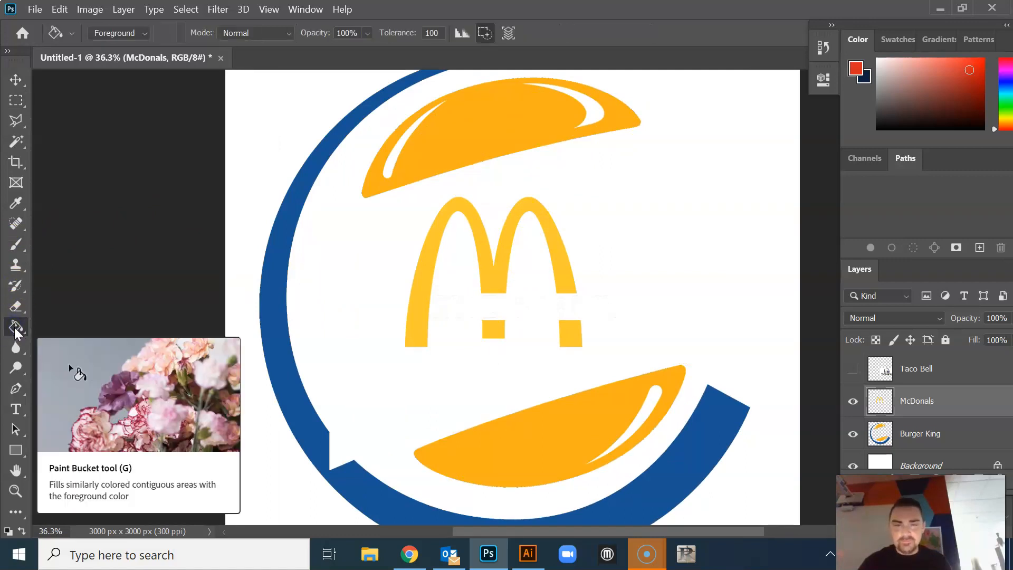
left_click(485, 33)
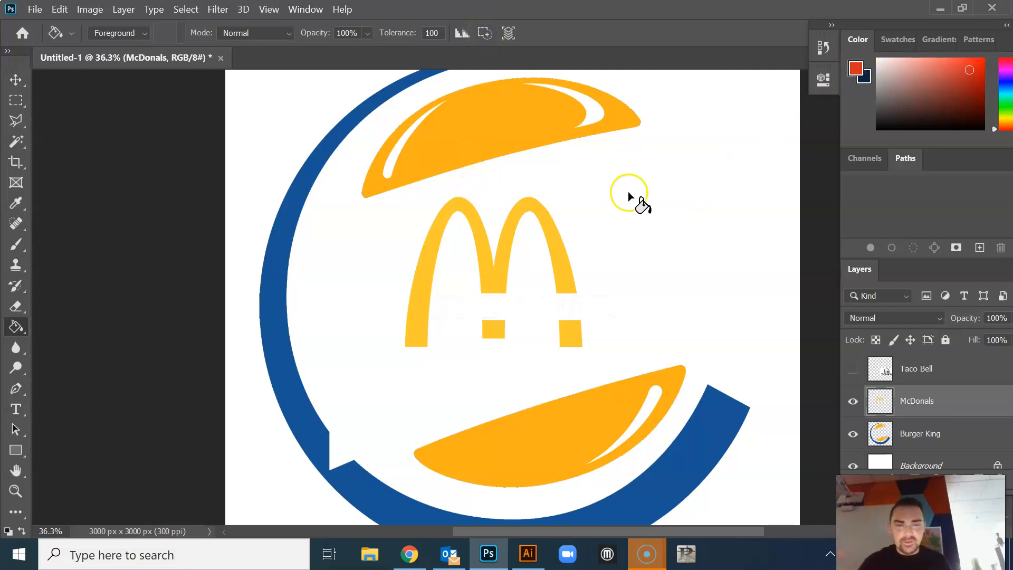
left_click(494, 275)
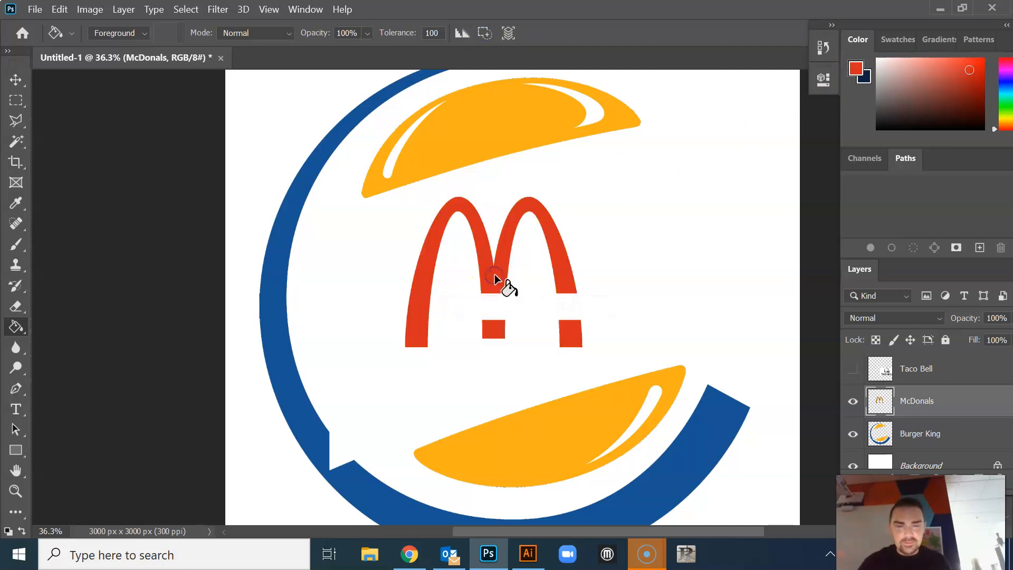
Rotate the red arches by -17.23°, scale them to about 145% and fit them between the two buns
left_click(16, 80)
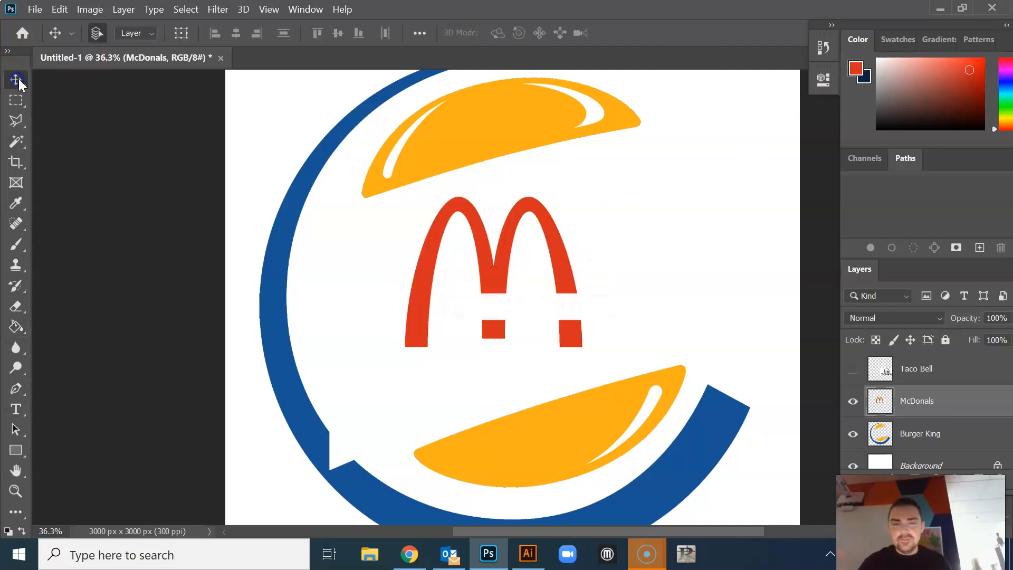
key("ctrl+t")
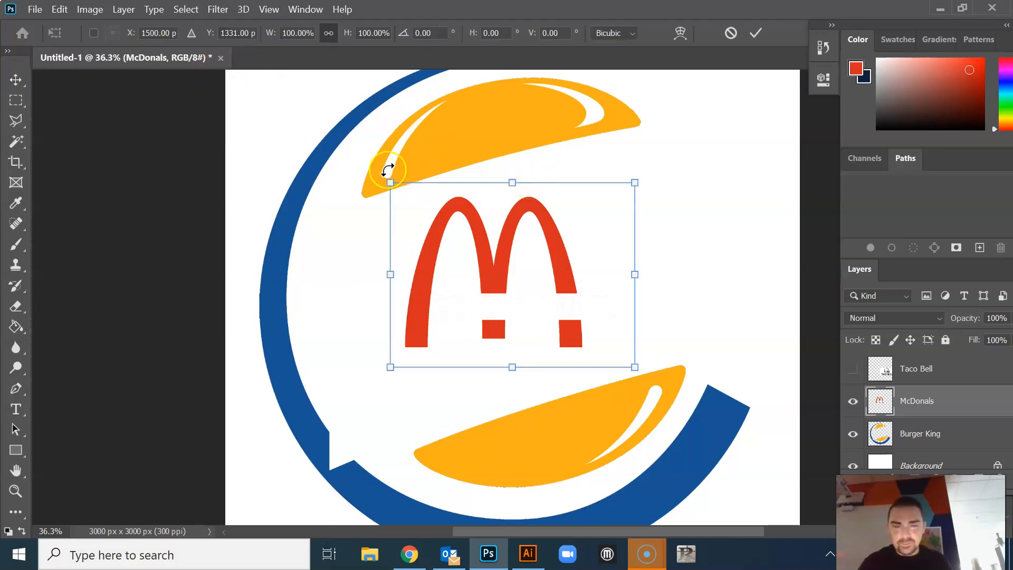
left_click_drag(381, 172, 313, 199)
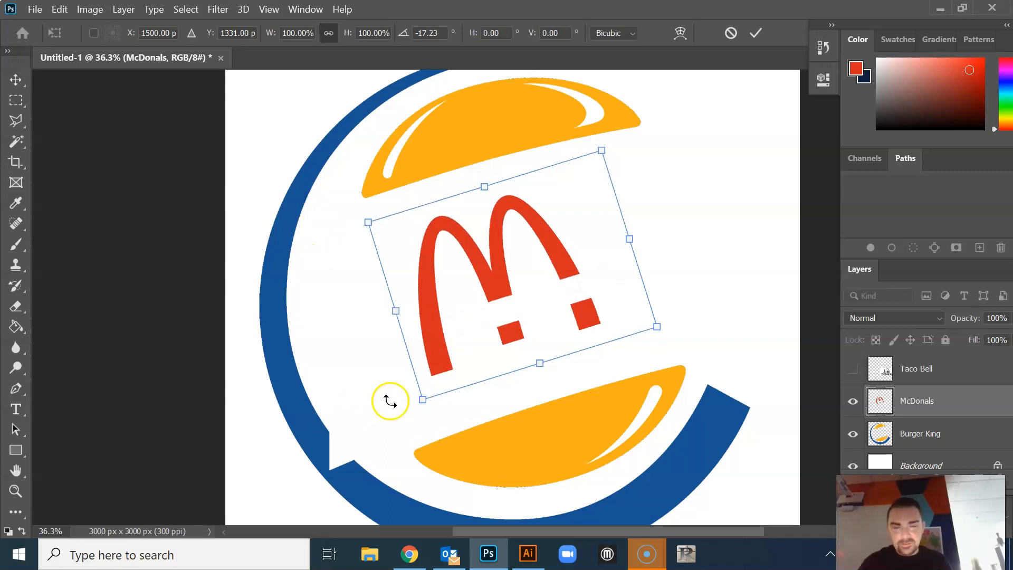
left_click_drag(423, 400, 338, 464)
left_click_drag(600, 154, 623, 127)
left_click_drag(475, 248, 503, 255)
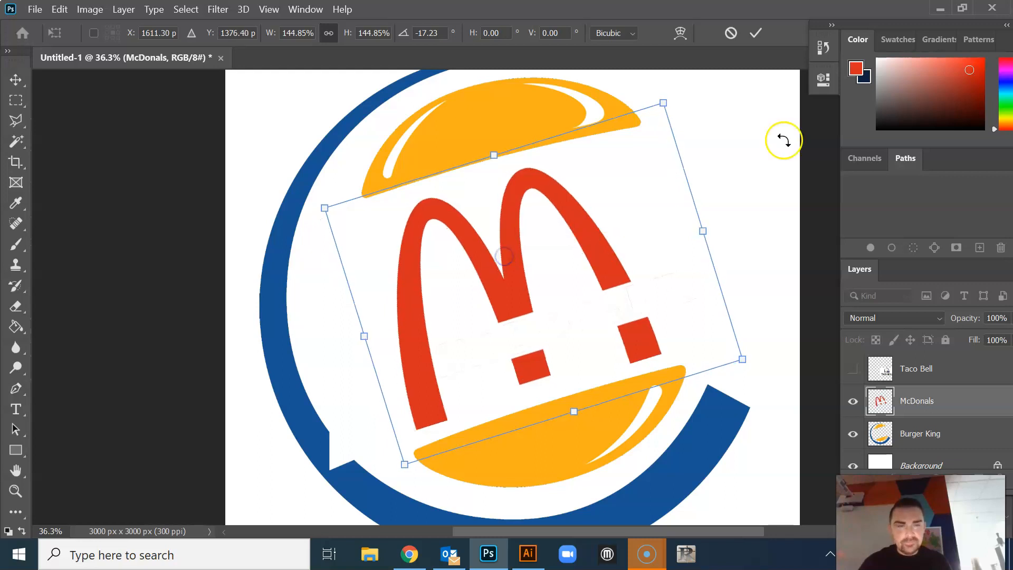
left_click(754, 32)
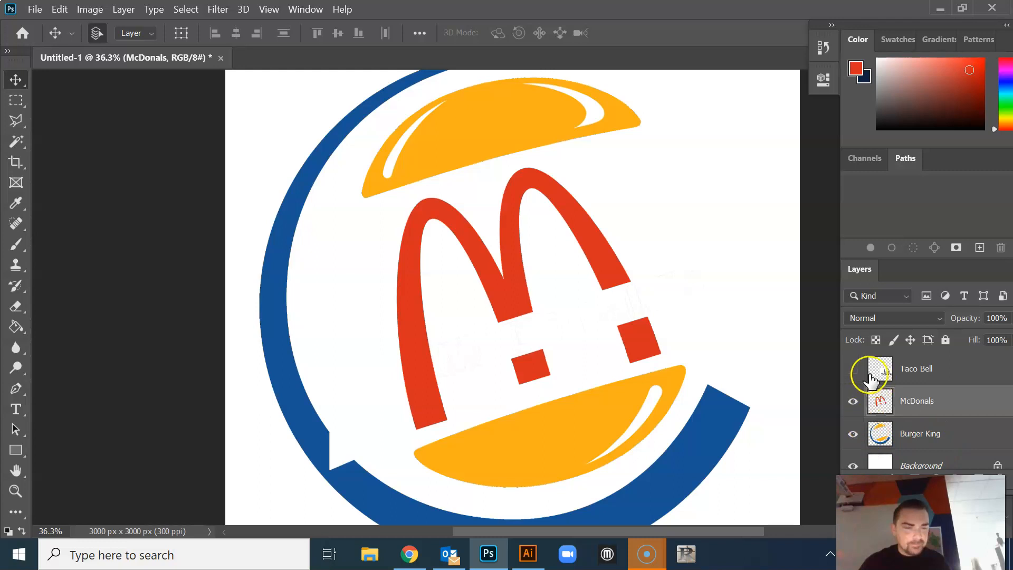
Show the Taco Bell layer and move its logo to the middle, between the two buns
left_click(853, 368)
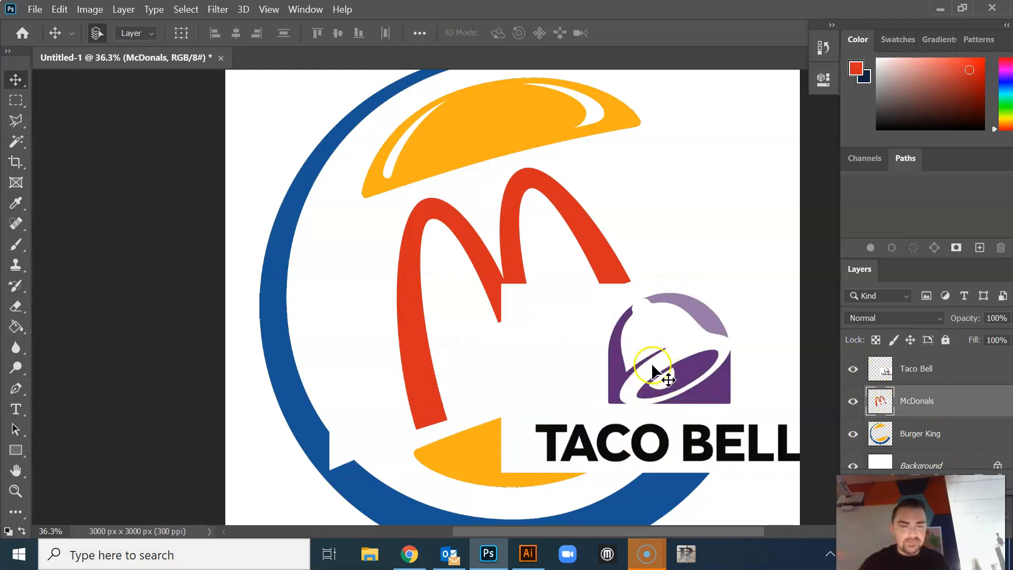
left_click_drag(656, 362, 532, 265)
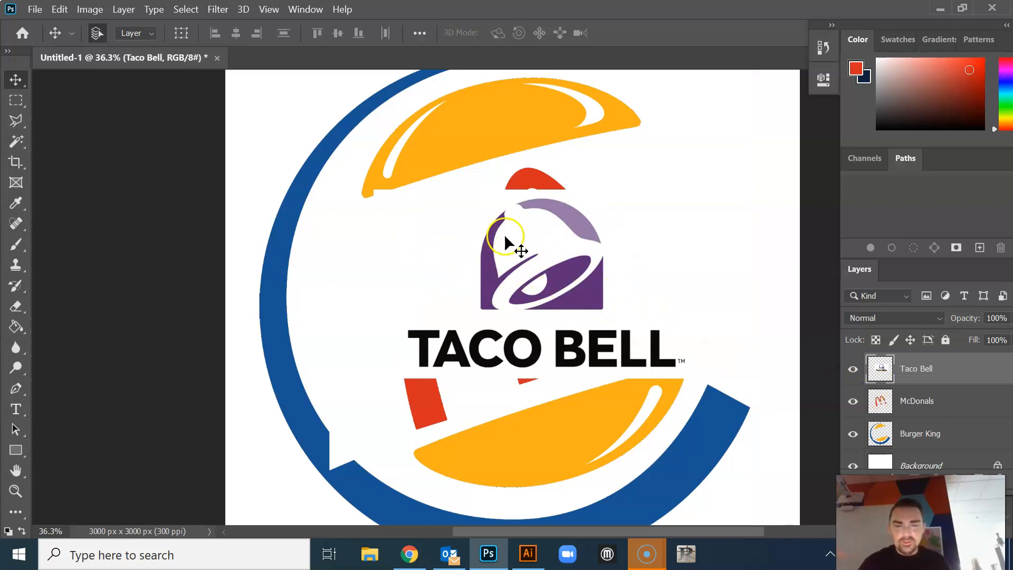
left_click_drag(468, 295, 564, 295)
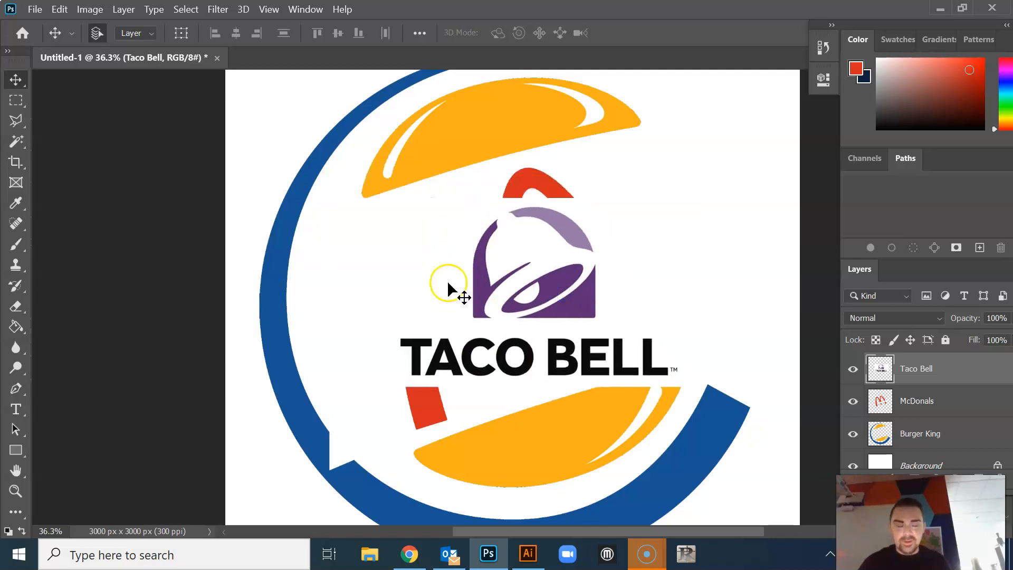
left_click(853, 434)
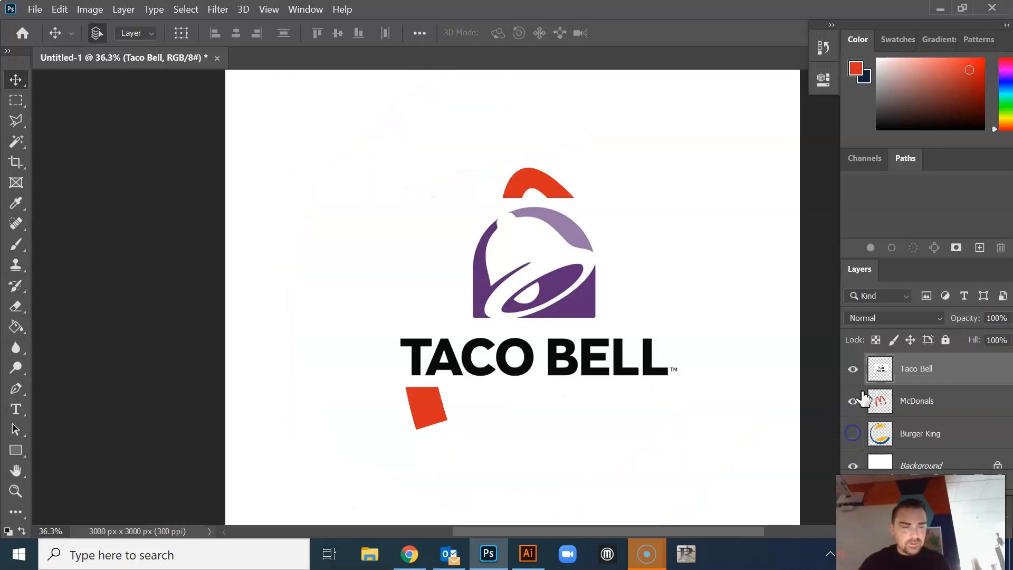
left_click(853, 434)
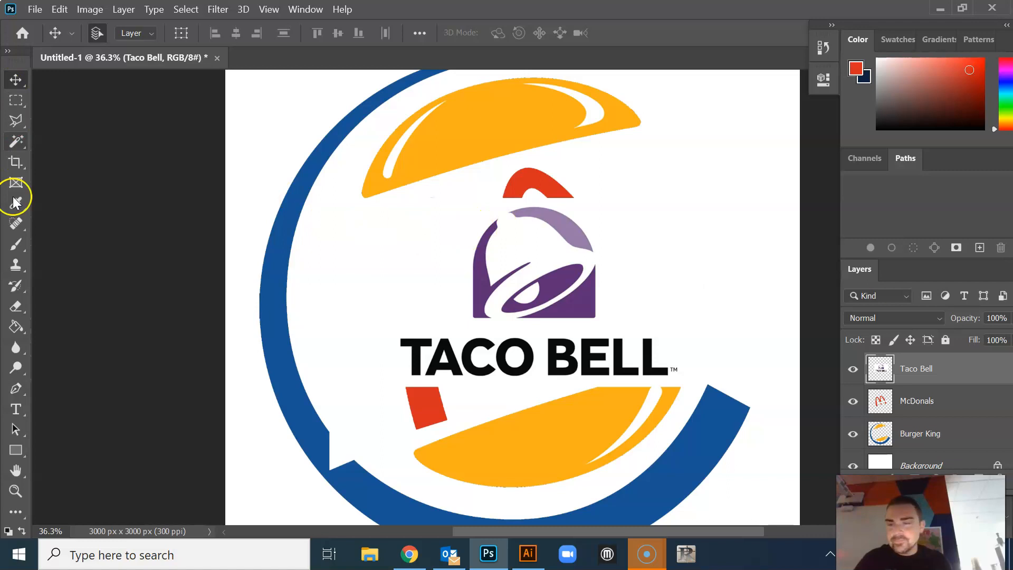
Select the white background of the Taco Bell logo with the Magic Wand at tolerance 75, delete it and deselect
left_click(17, 148)
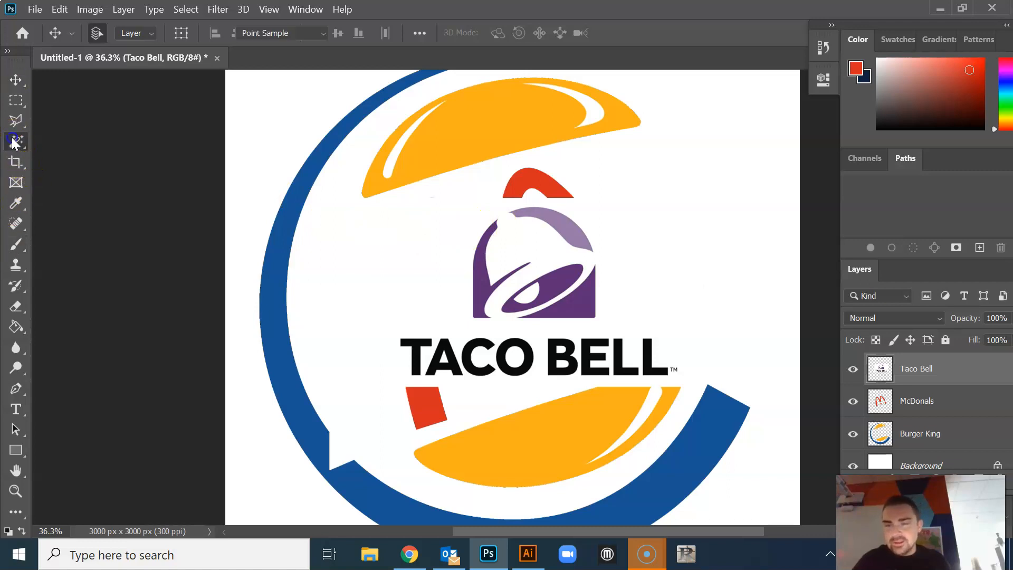
left_click(428, 258)
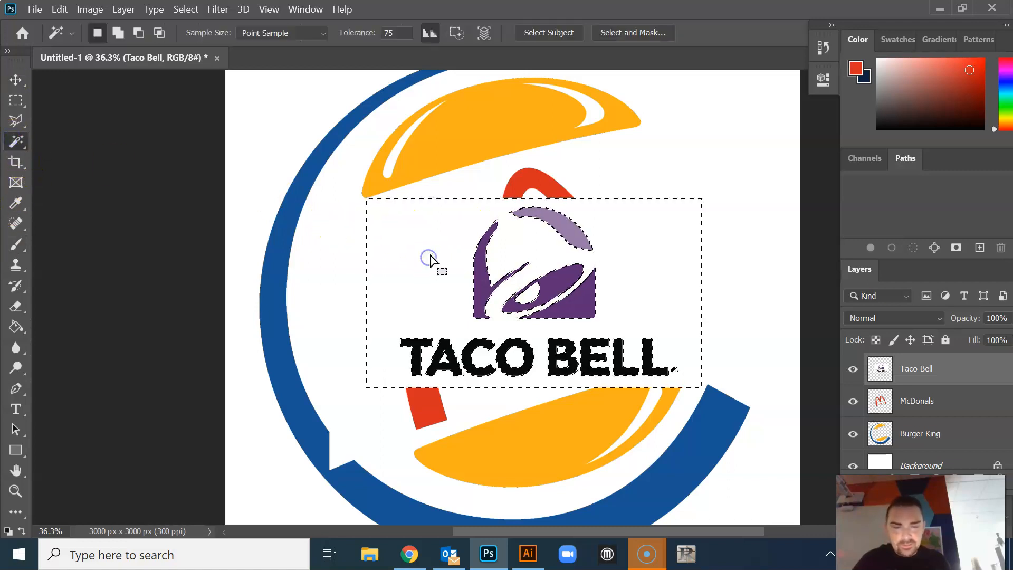
key("Delete")
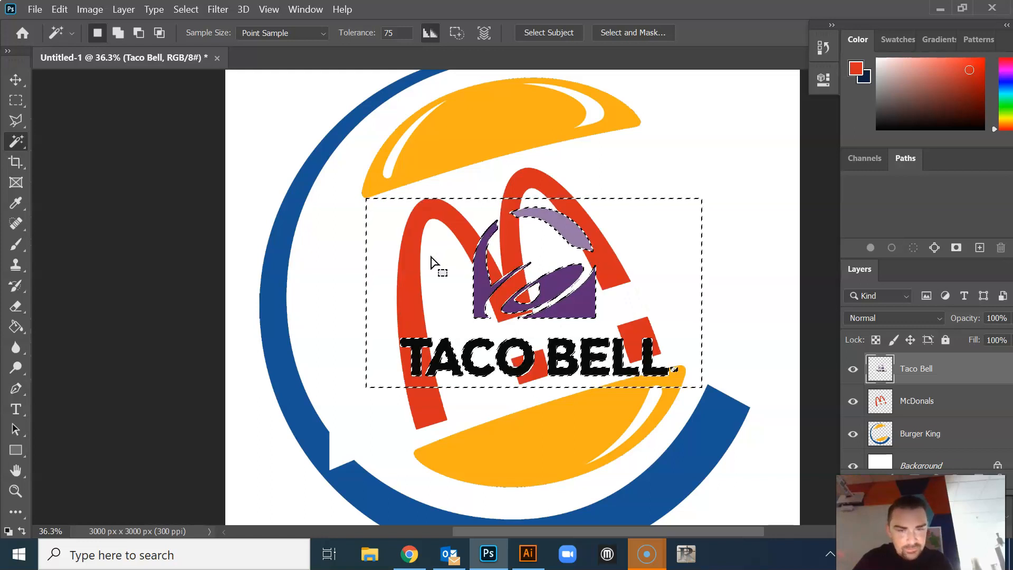
left_click(465, 249)
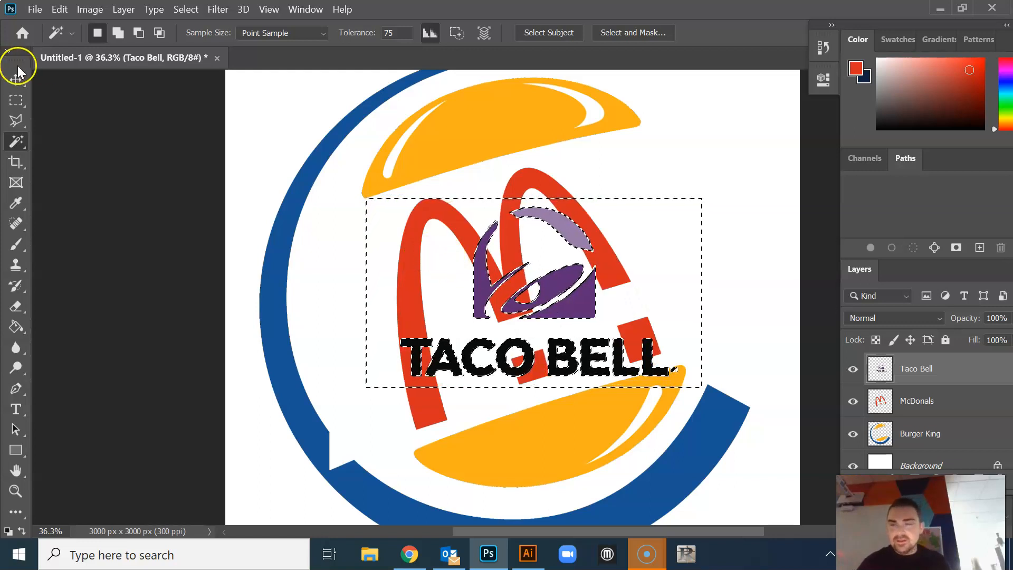
key("ctrl+d")
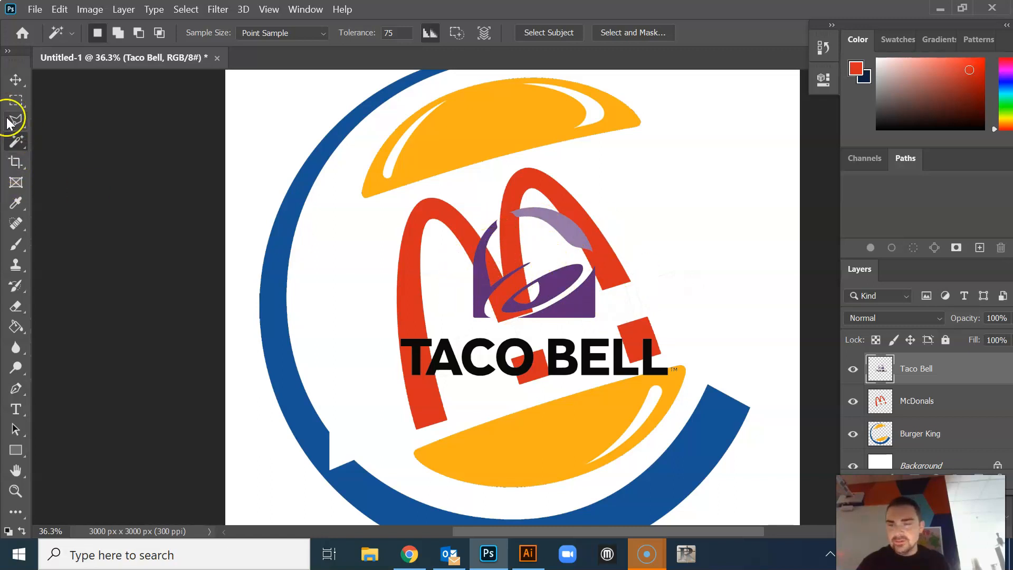
Try to delete the purple bell by outlining it with the Object Selection tool, undo the deletion and deselect
right_click(16, 140)
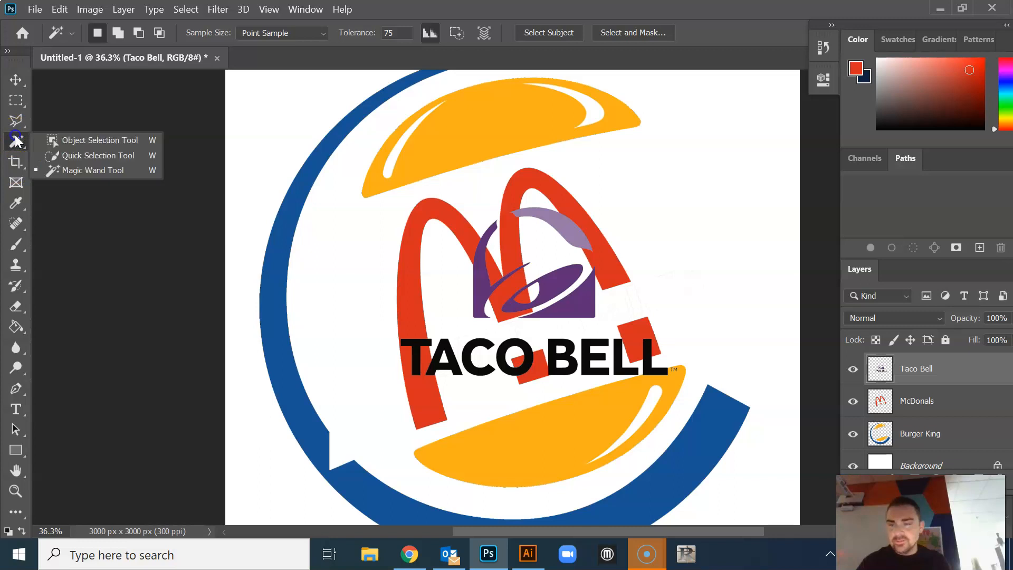
left_click(96, 140)
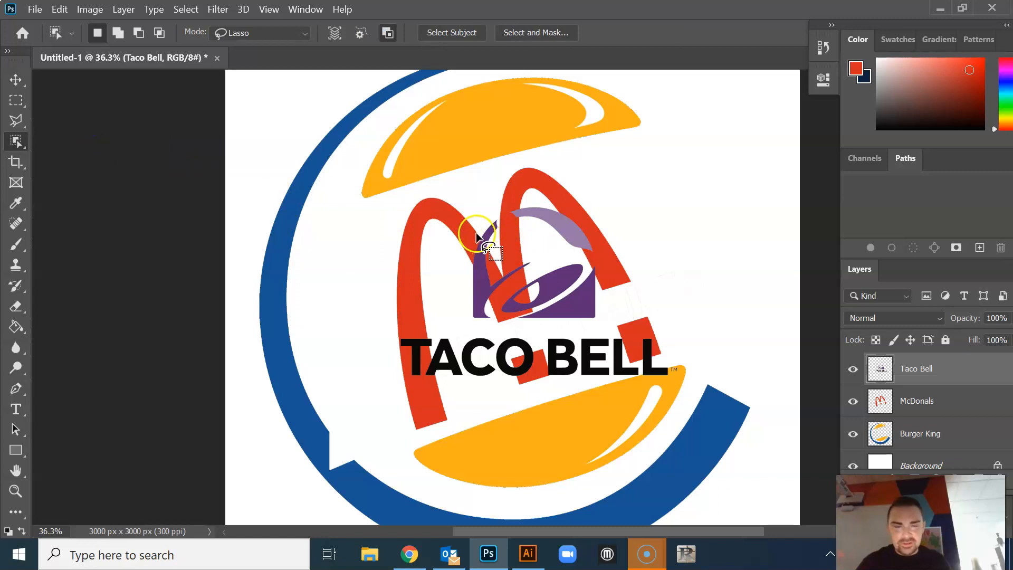
mouse_move(469, 214)
left_mouse_down()
mouse_move(495, 192)
mouse_move(535, 184)
left_mouse_up()
left_click_drag(612, 224, 619, 296)
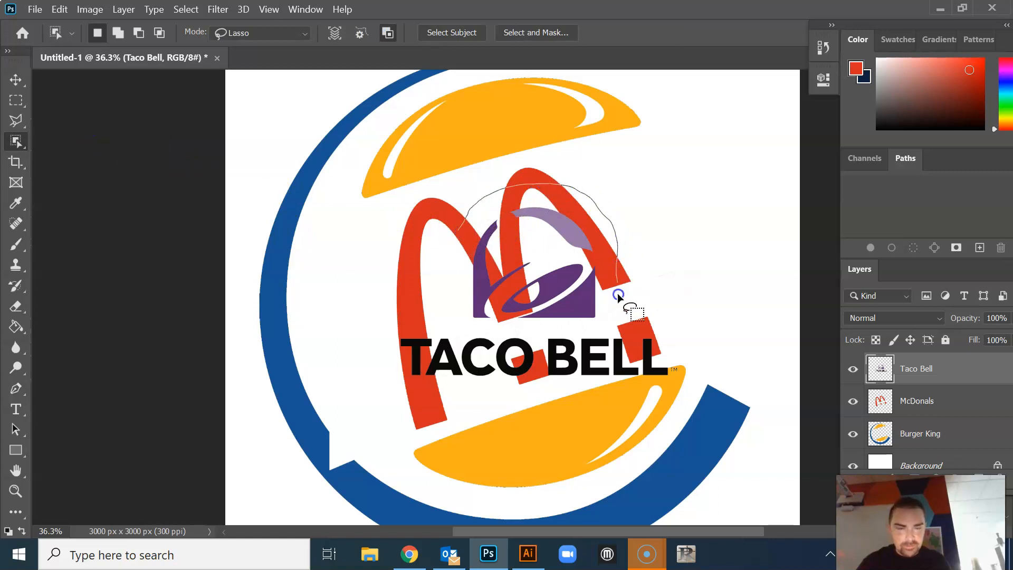
left_click_drag(596, 331, 484, 321)
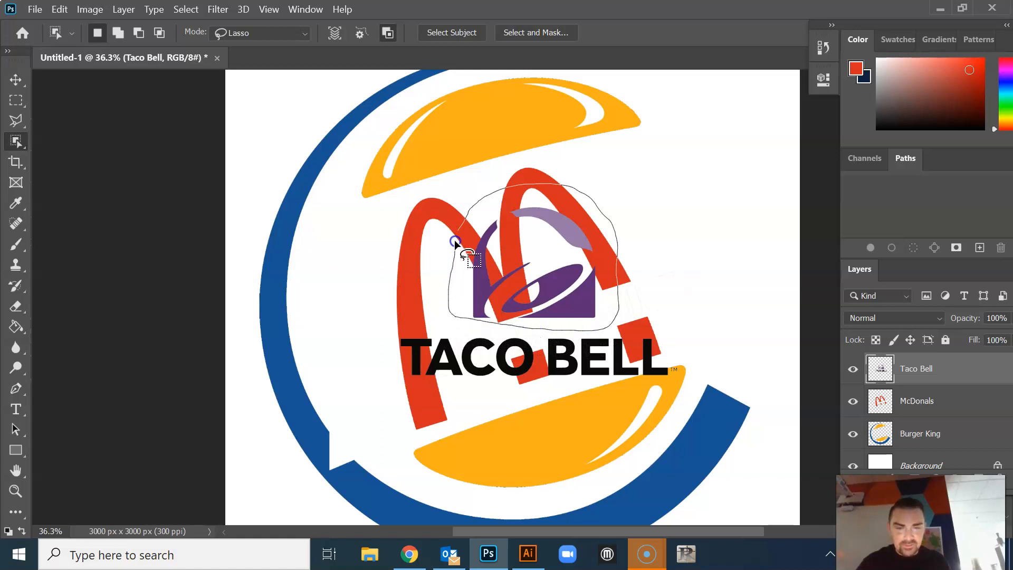
left_click_drag(466, 228, 467, 230)
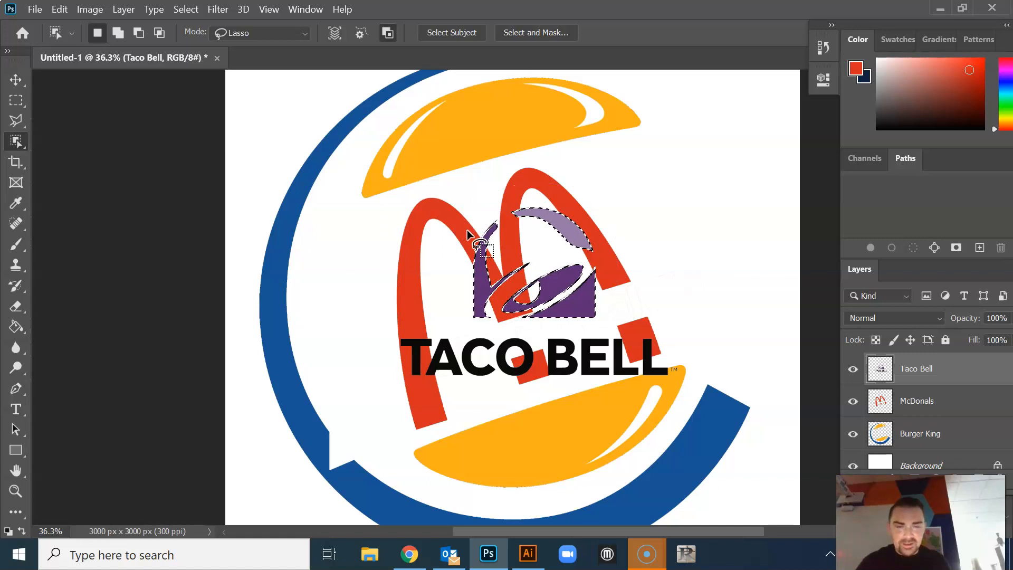
left_click(493, 229)
key("Delete")
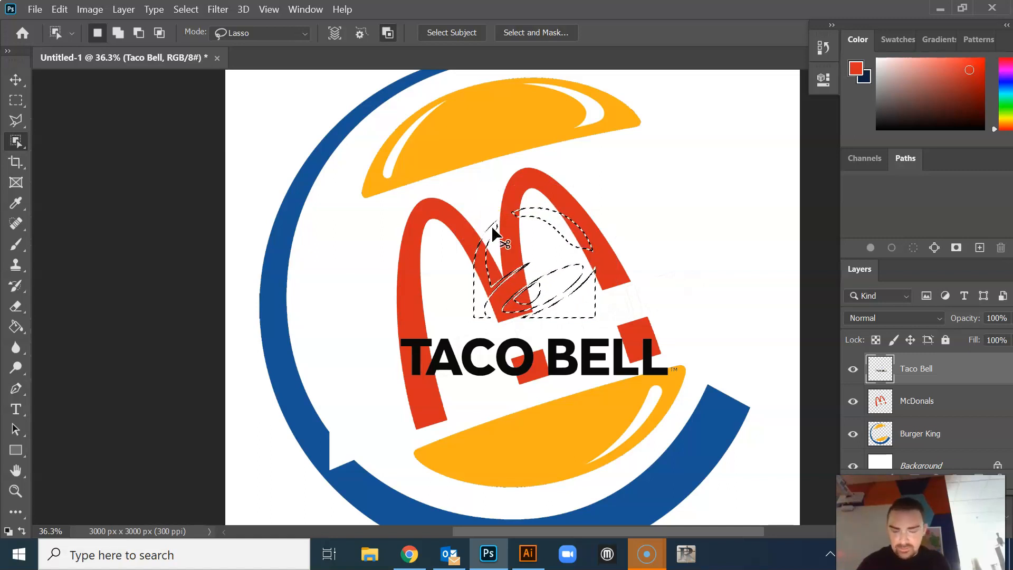
key("ctrl+z")
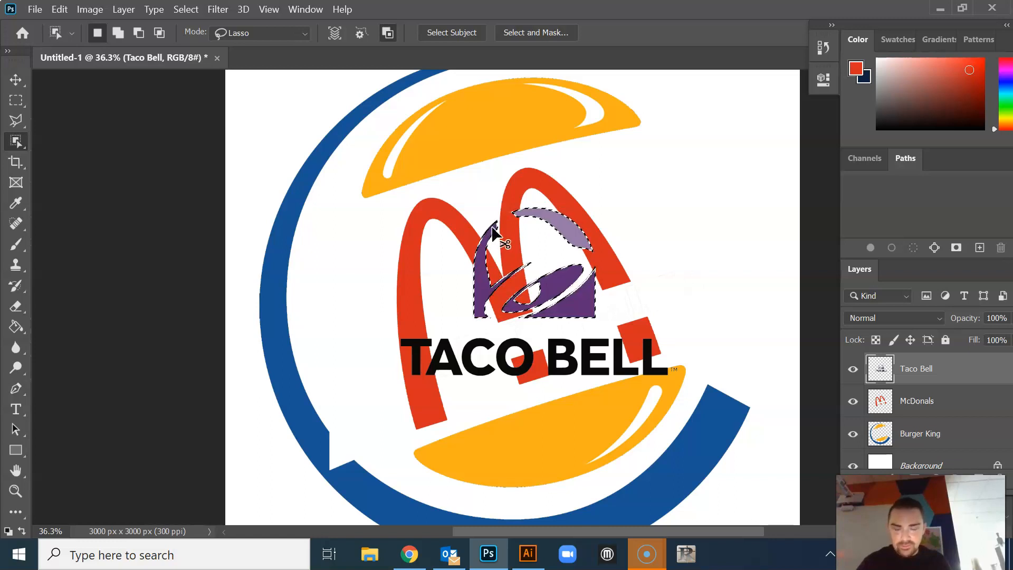
left_click(158, 113)
Select the purple bell above the Taco Bell lettering with a rectangular marquee, delete it and deselect
left_click(15, 100)
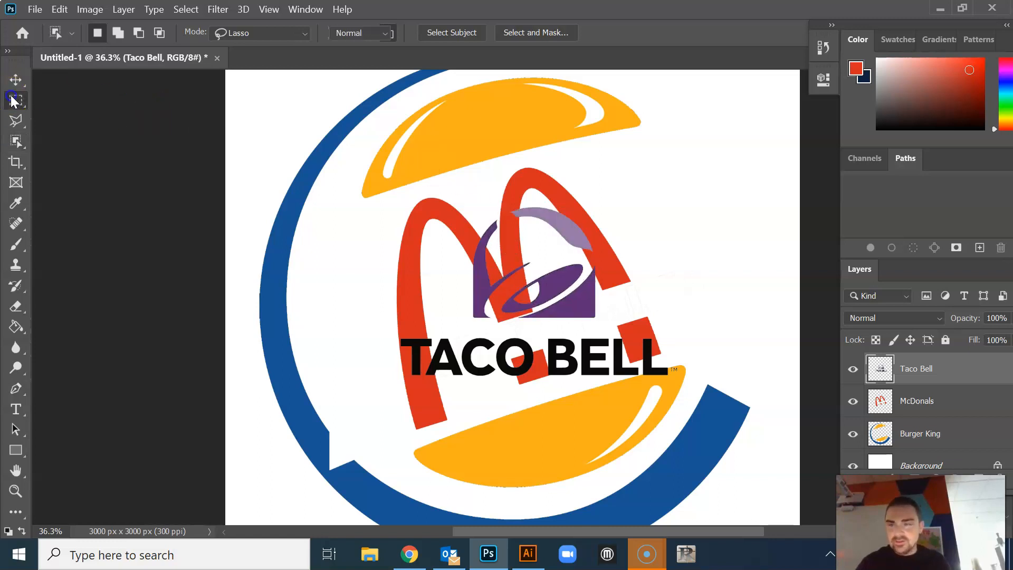
left_click_drag(441, 189, 625, 328)
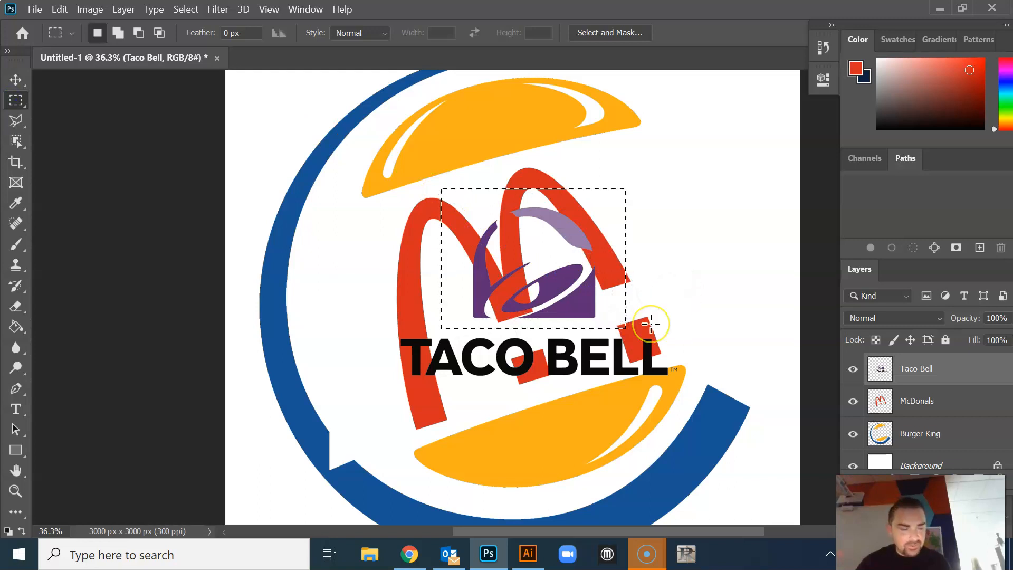
key("Delete")
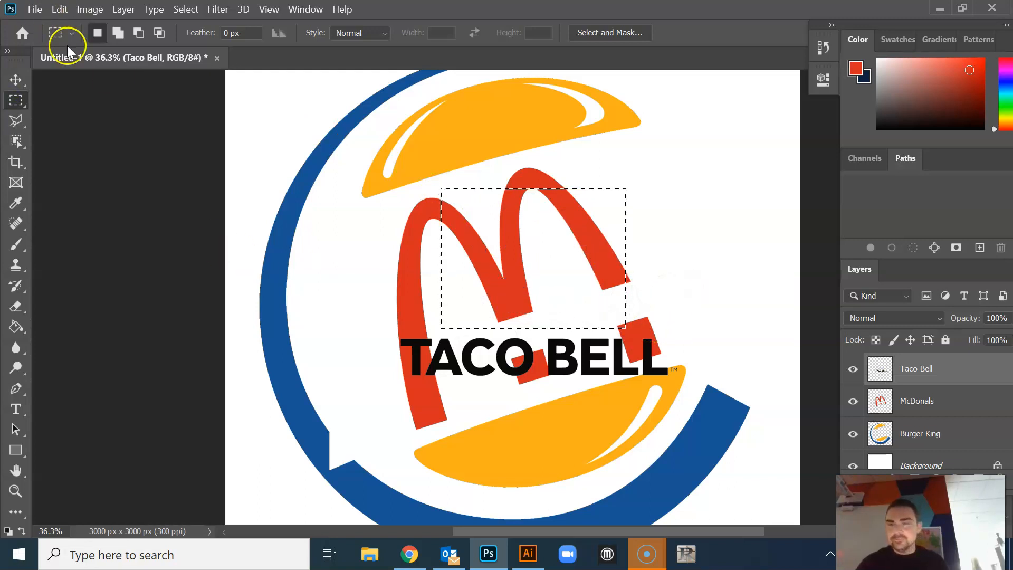
left_click(15, 79)
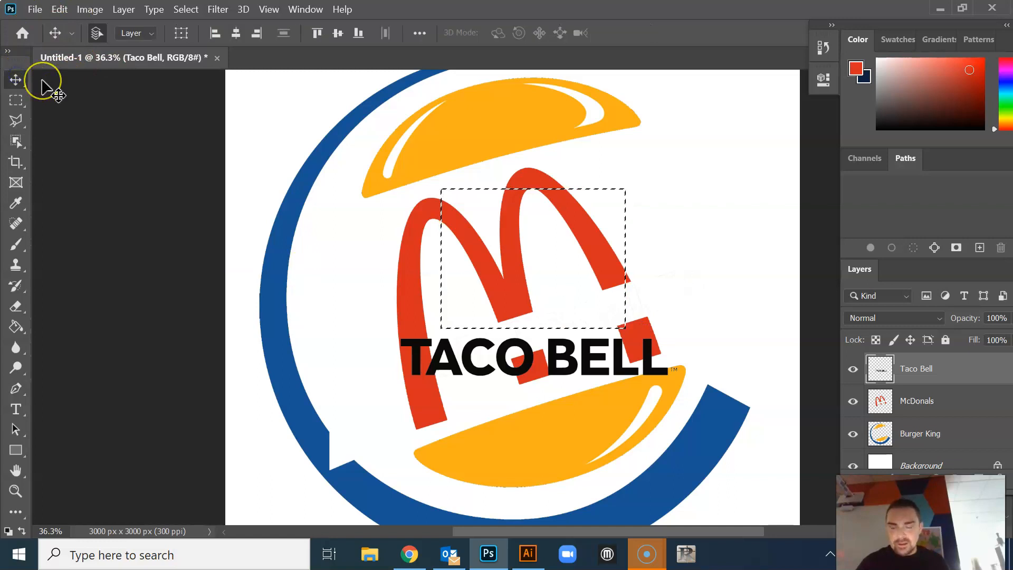
key("ctrl+t")
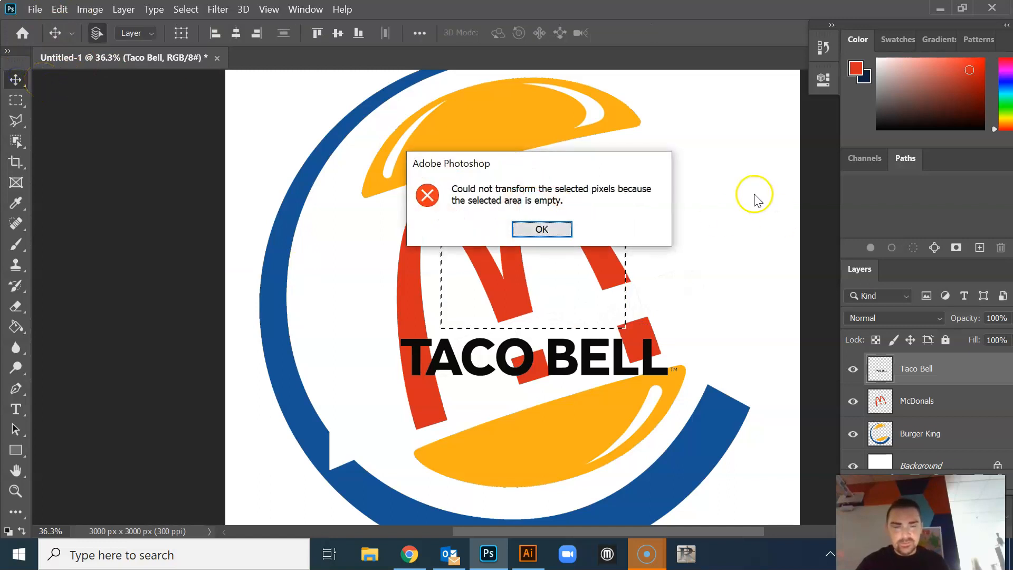
left_click(546, 229)
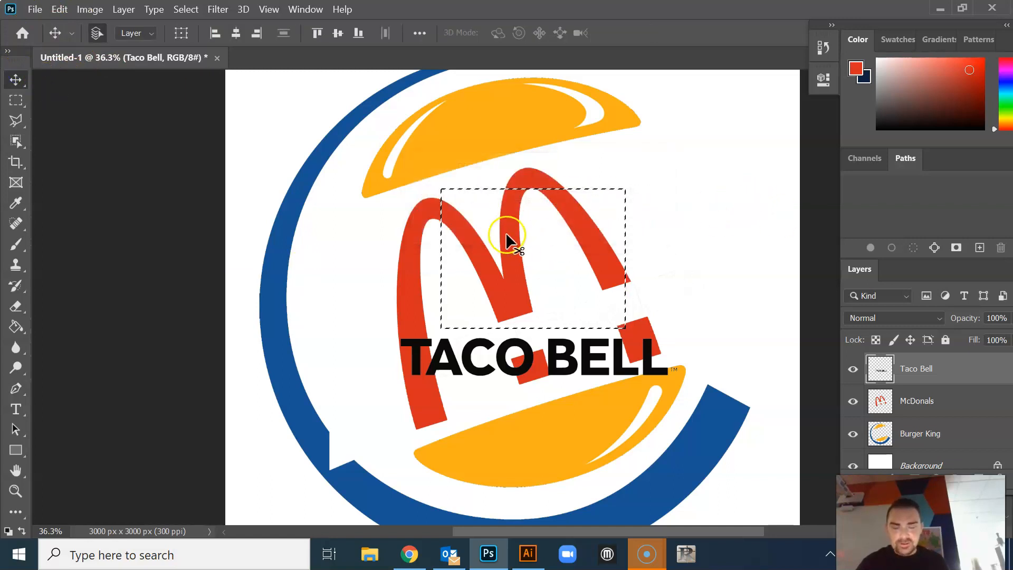
key("ctrl+d")
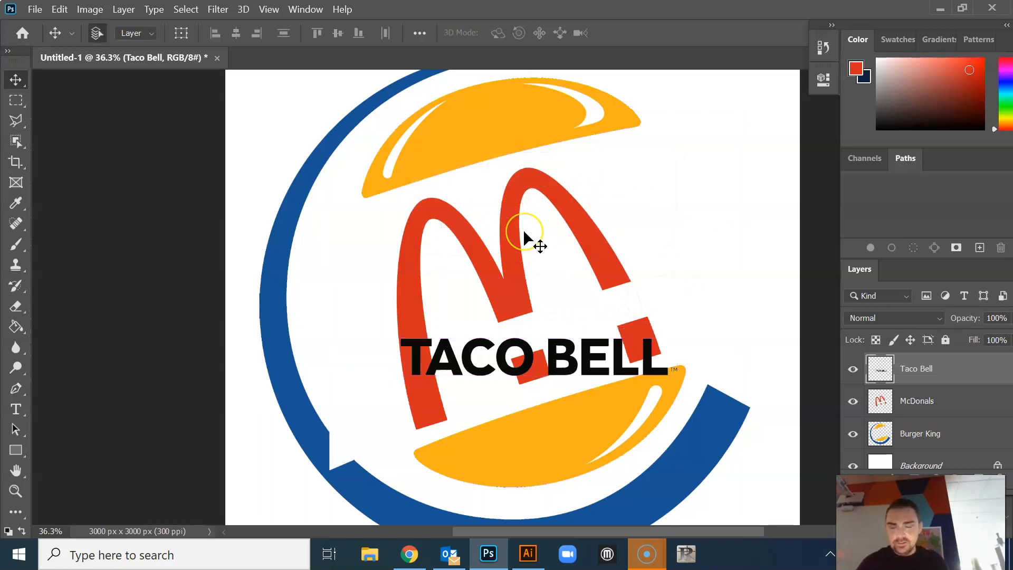
Rotate the Taco Bell lettering by -17.75°, scale it to about 91% and move it into the gaps in the red arches
key("ctrl+t")
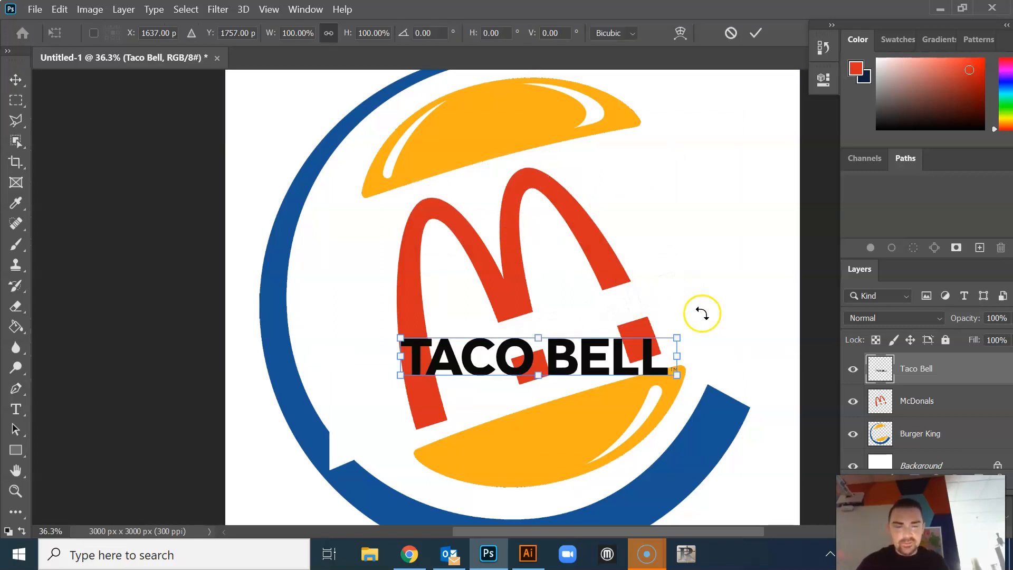
left_click_drag(693, 328, 660, 287)
left_click_drag(601, 334, 692, 276)
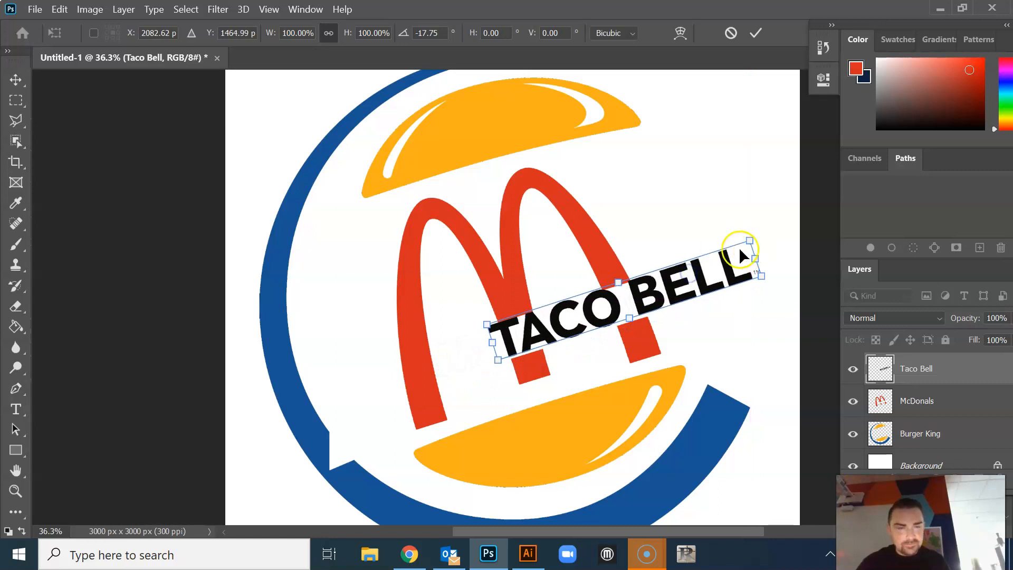
left_click_drag(755, 240, 731, 251)
left_click_drag(686, 282, 694, 280)
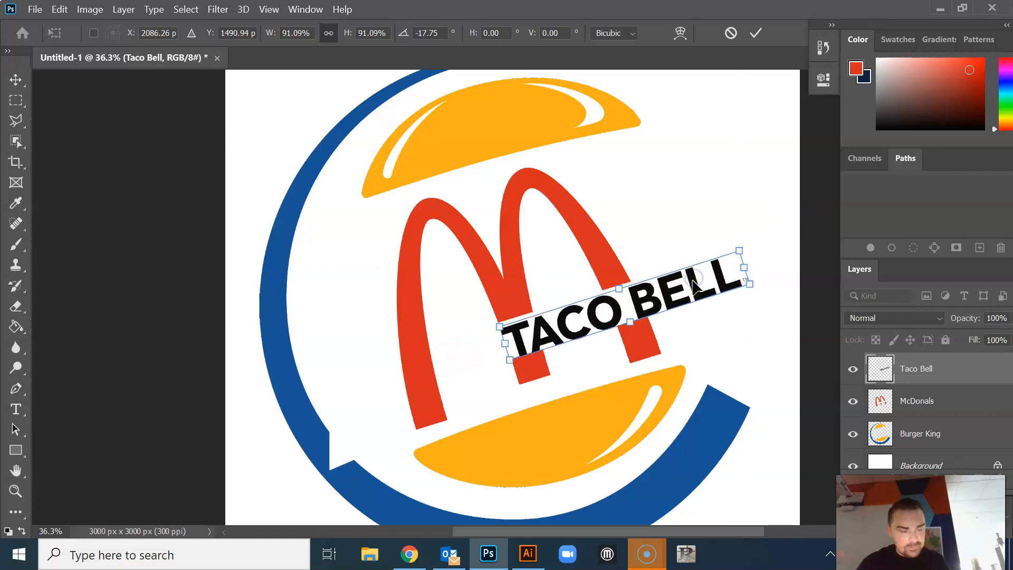
Nudge the Taco Bell lettering slightly up and left to about X 2072 px, Y 1477 px and apply the transform
key("Up")
key("Up")
key("Up")
key("Up")
key("Up")
key("Up")
key("Left")
key("Left")
key("Left")
key("Down")
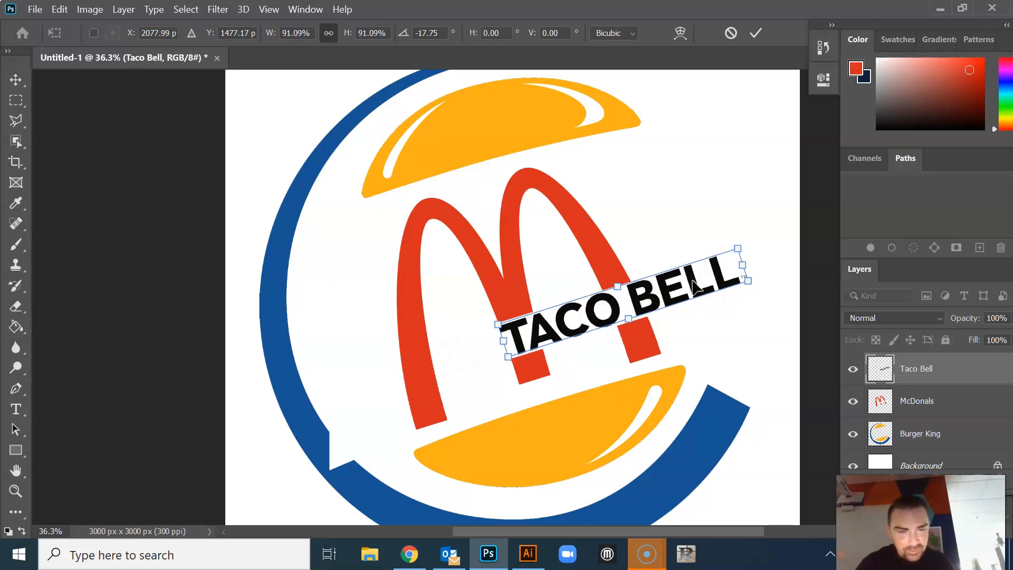
key("Left")
key("Left")
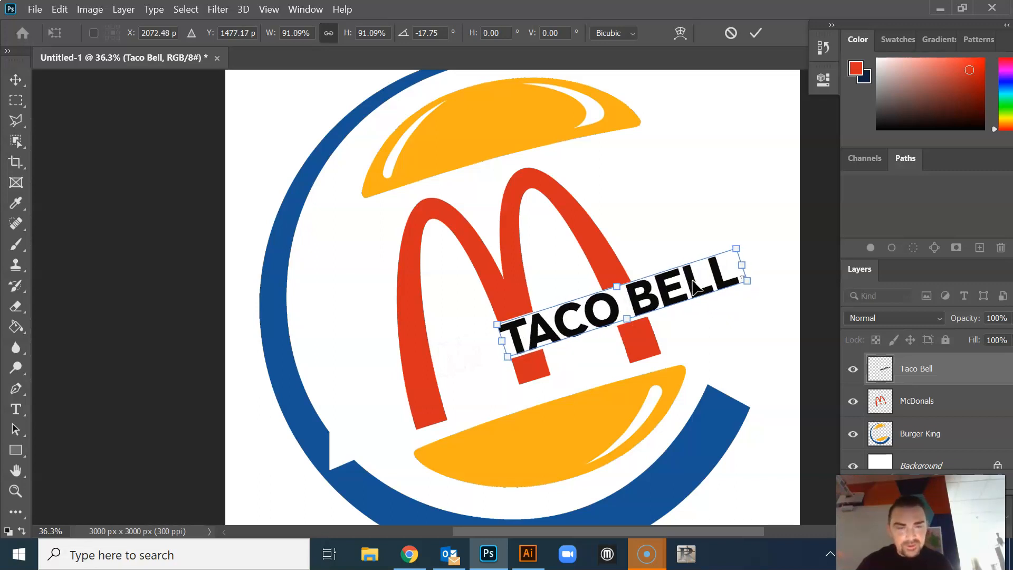
left_click(759, 33)
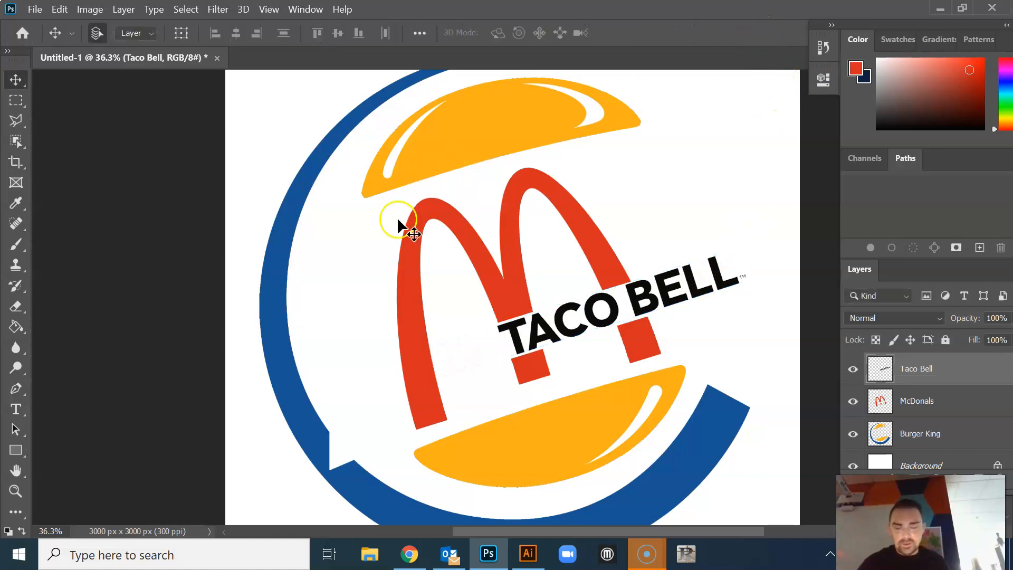
Select the McDonals and Taco Bell layers together and move them slightly up and to the right between the buns
scroll(427, 287, "down", 2)
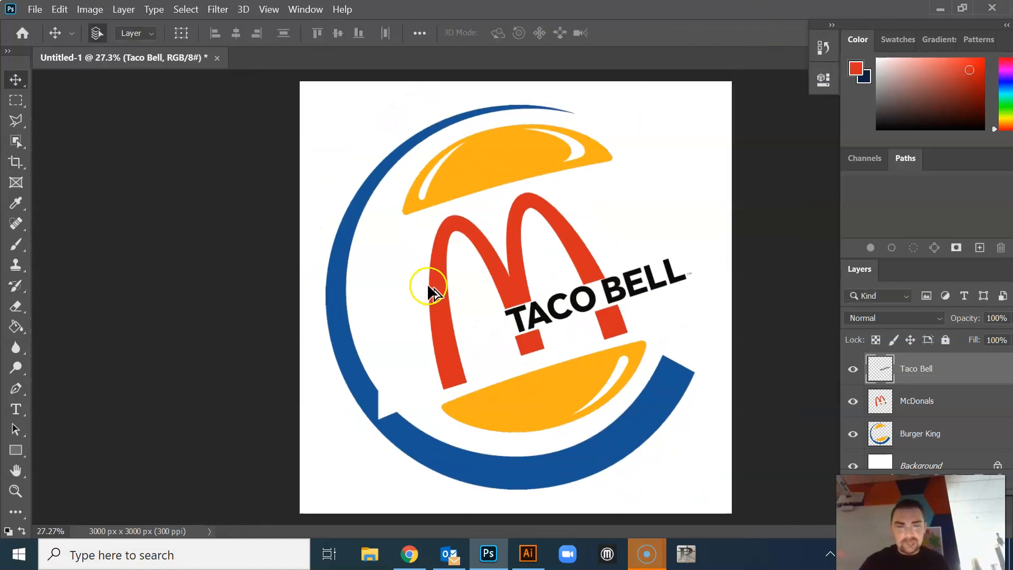
scroll(427, 283, "down", 1)
left_click(927, 403)
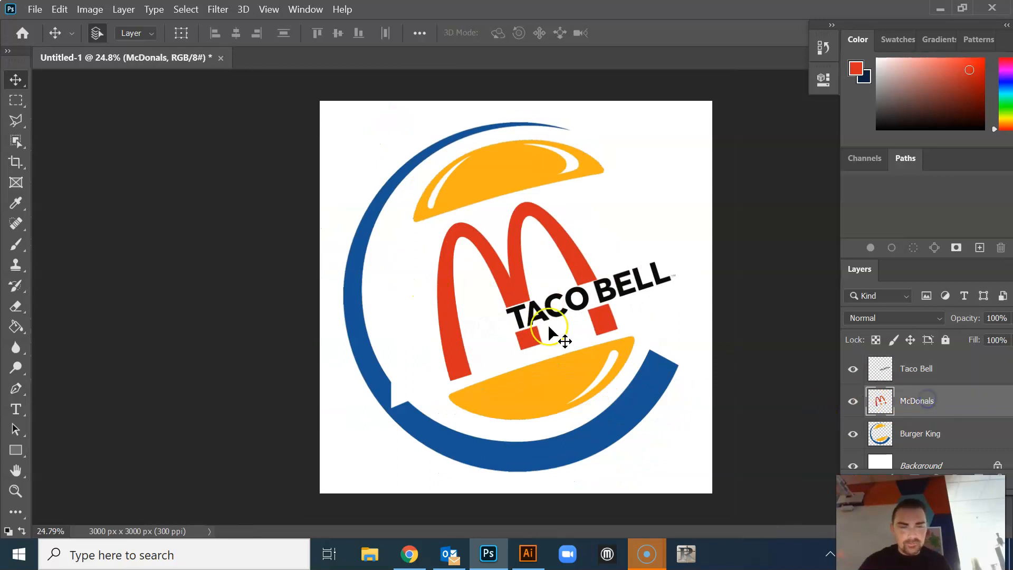
left_click(923, 369, "shift")
left_click_drag(515, 273, 525, 271)
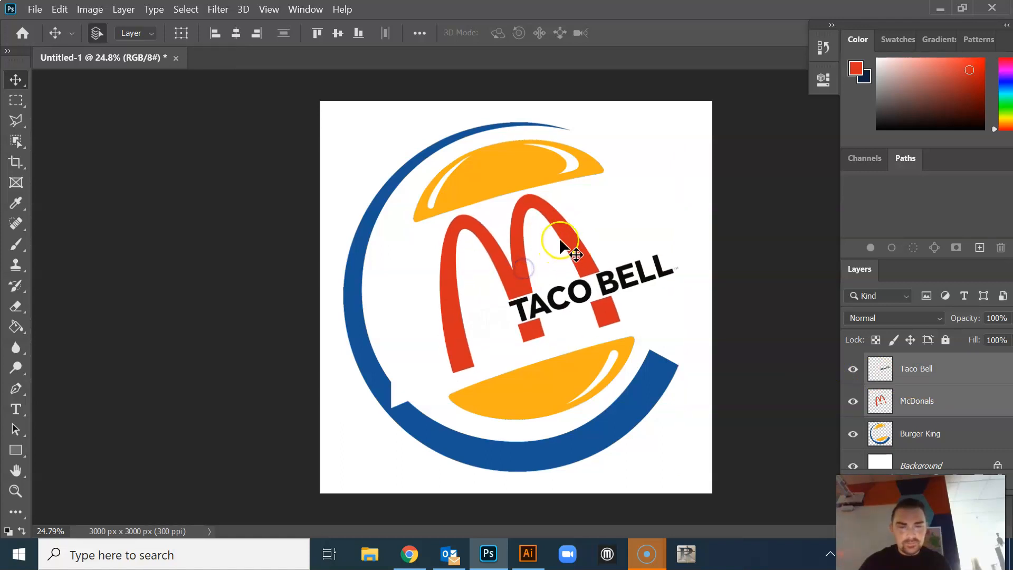
Scale the arches and Taco Bell lettering together to about 107%, reposition them between the buns and apply the transform
key("ctrl+t")
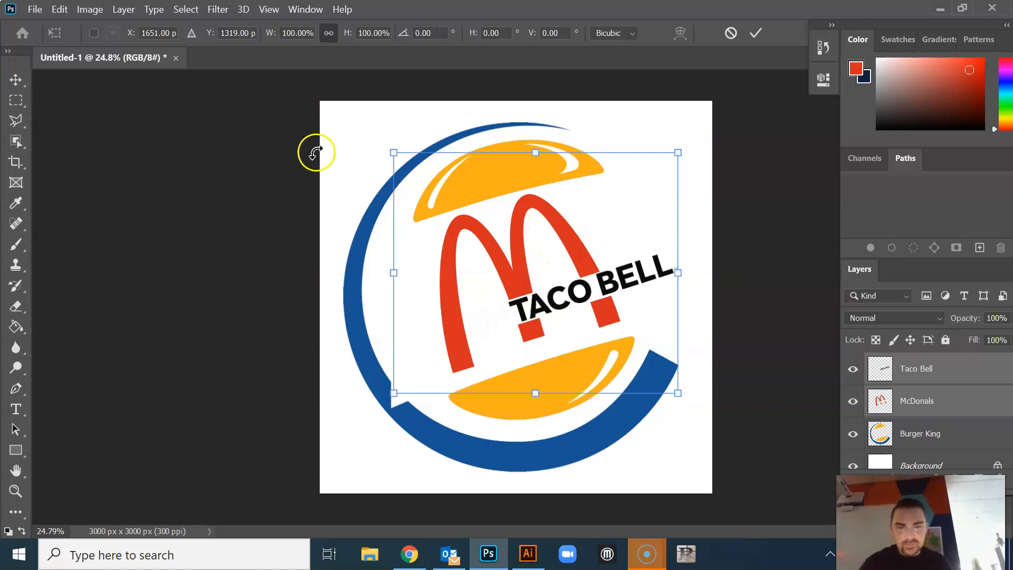
left_click_drag(394, 153, 361, 150)
left_click_drag(504, 268, 525, 278)
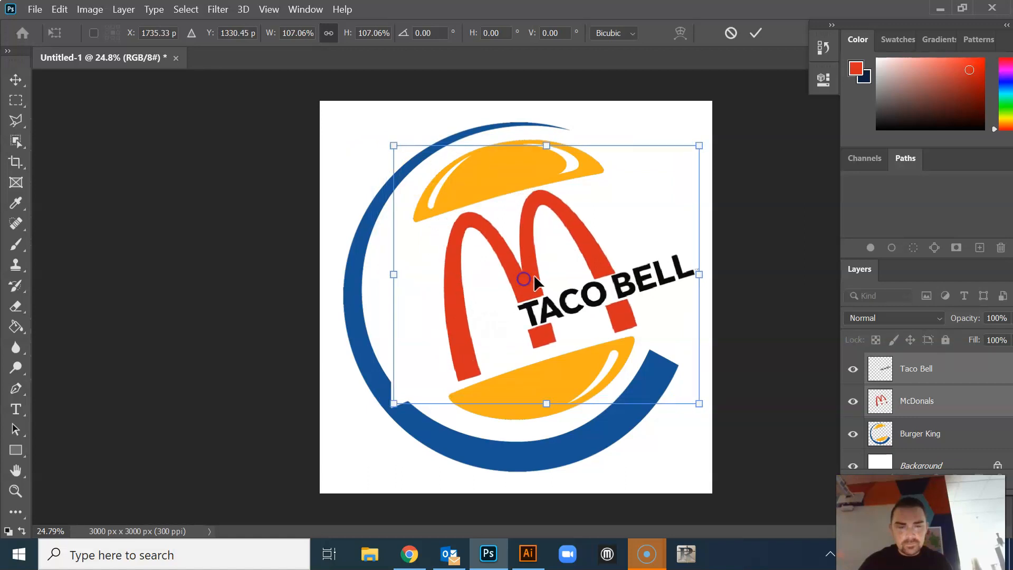
left_click(756, 34)
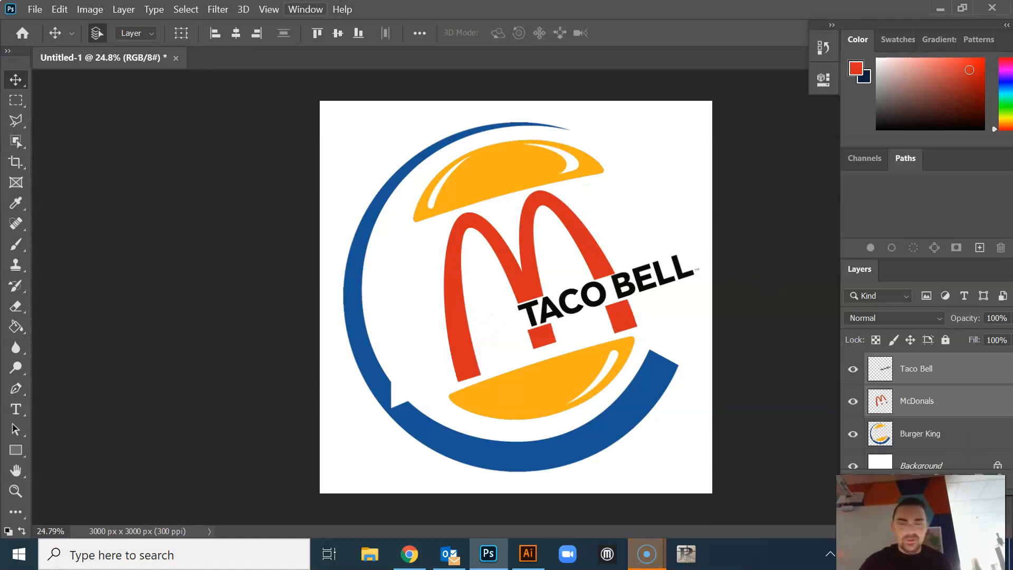
Look at the Save As options for the document and close the dialog without saving
left_click(36, 10)
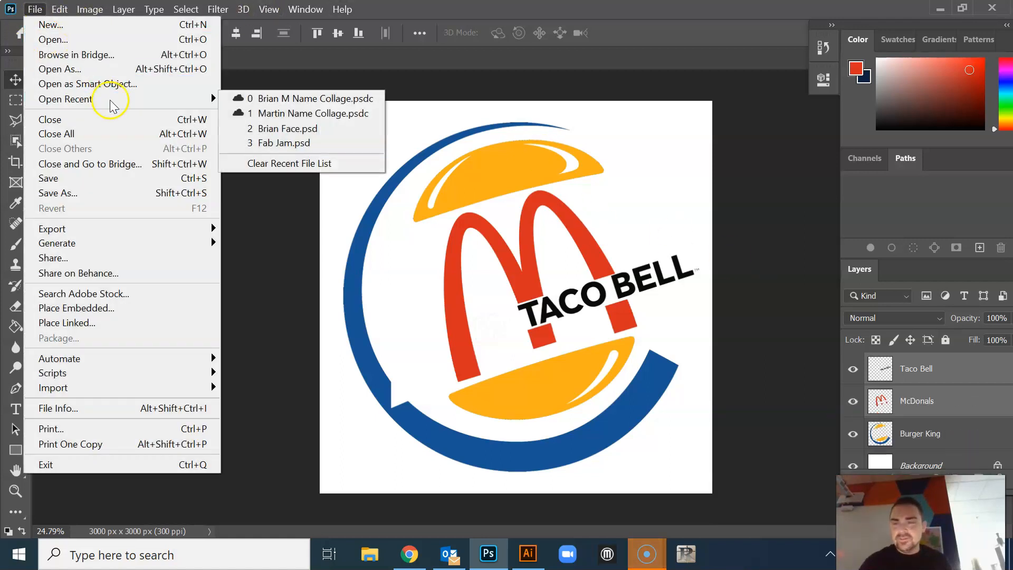
left_click(126, 194)
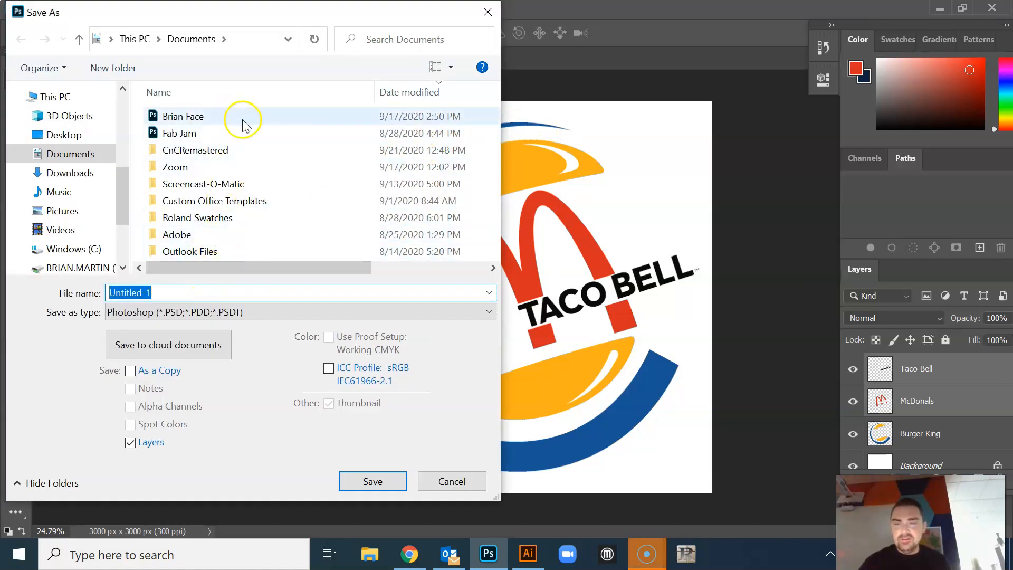
left_click(449, 481)
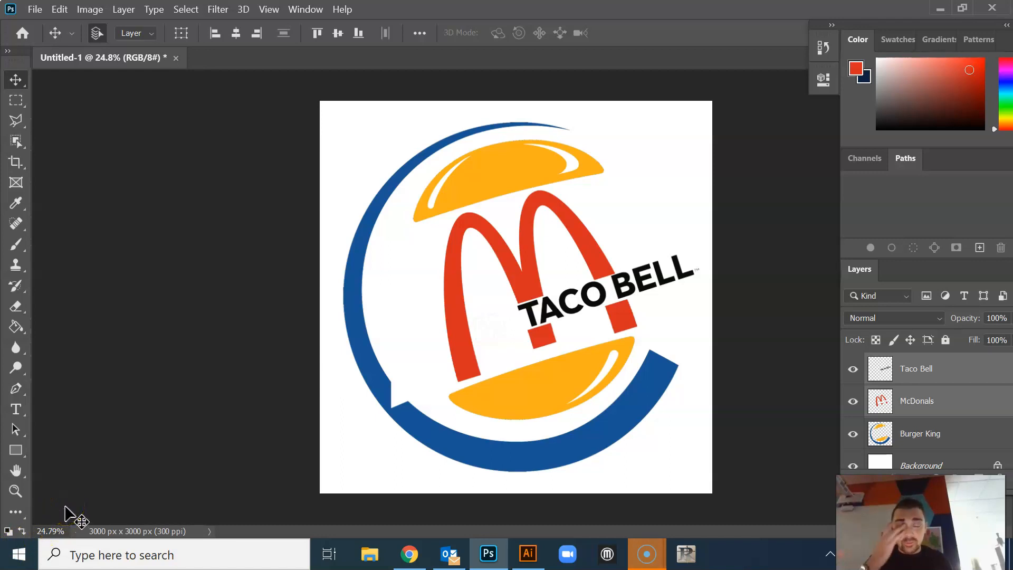
left_click(82, 503)
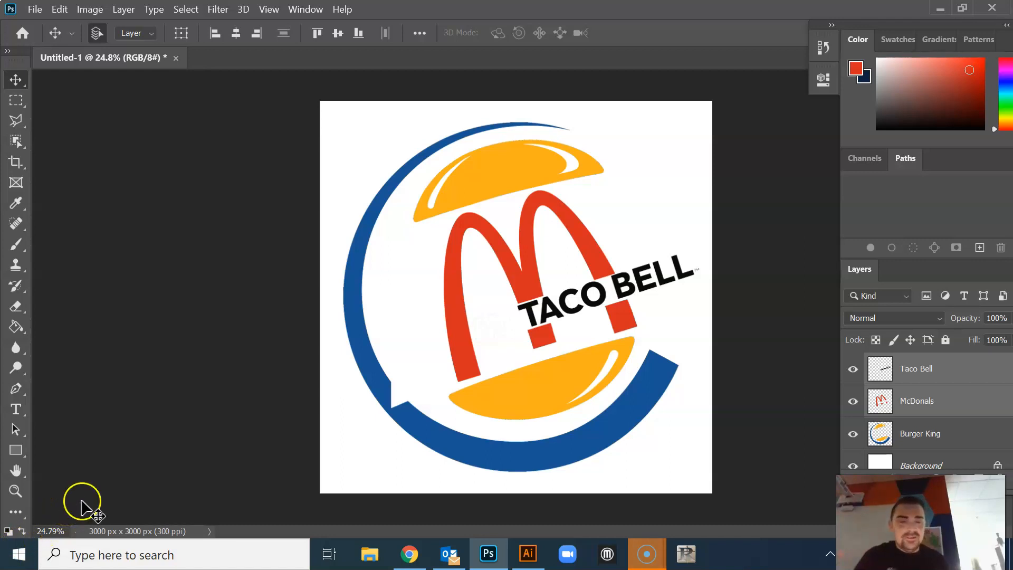